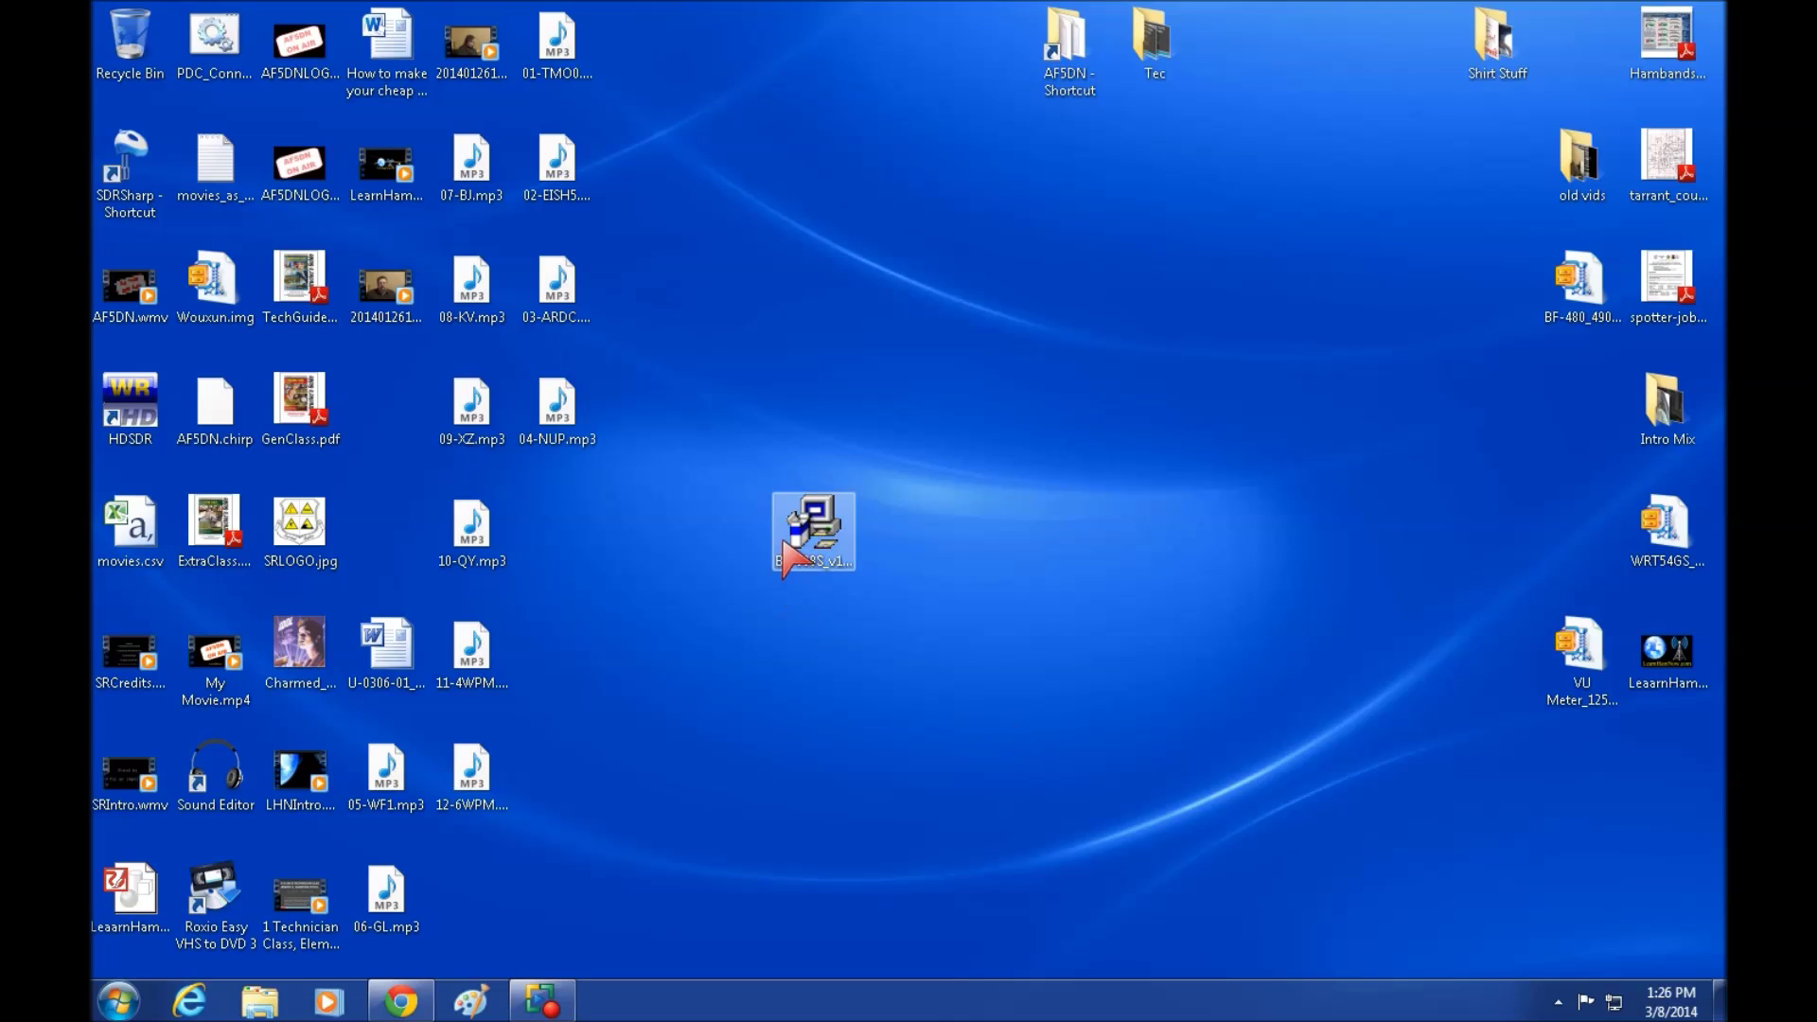
# Run the BF-888S_v1.05 installer in English, installing to C:\Program Files (x86)\888S with the program folder 888S.
pyautogui.click(809, 535)
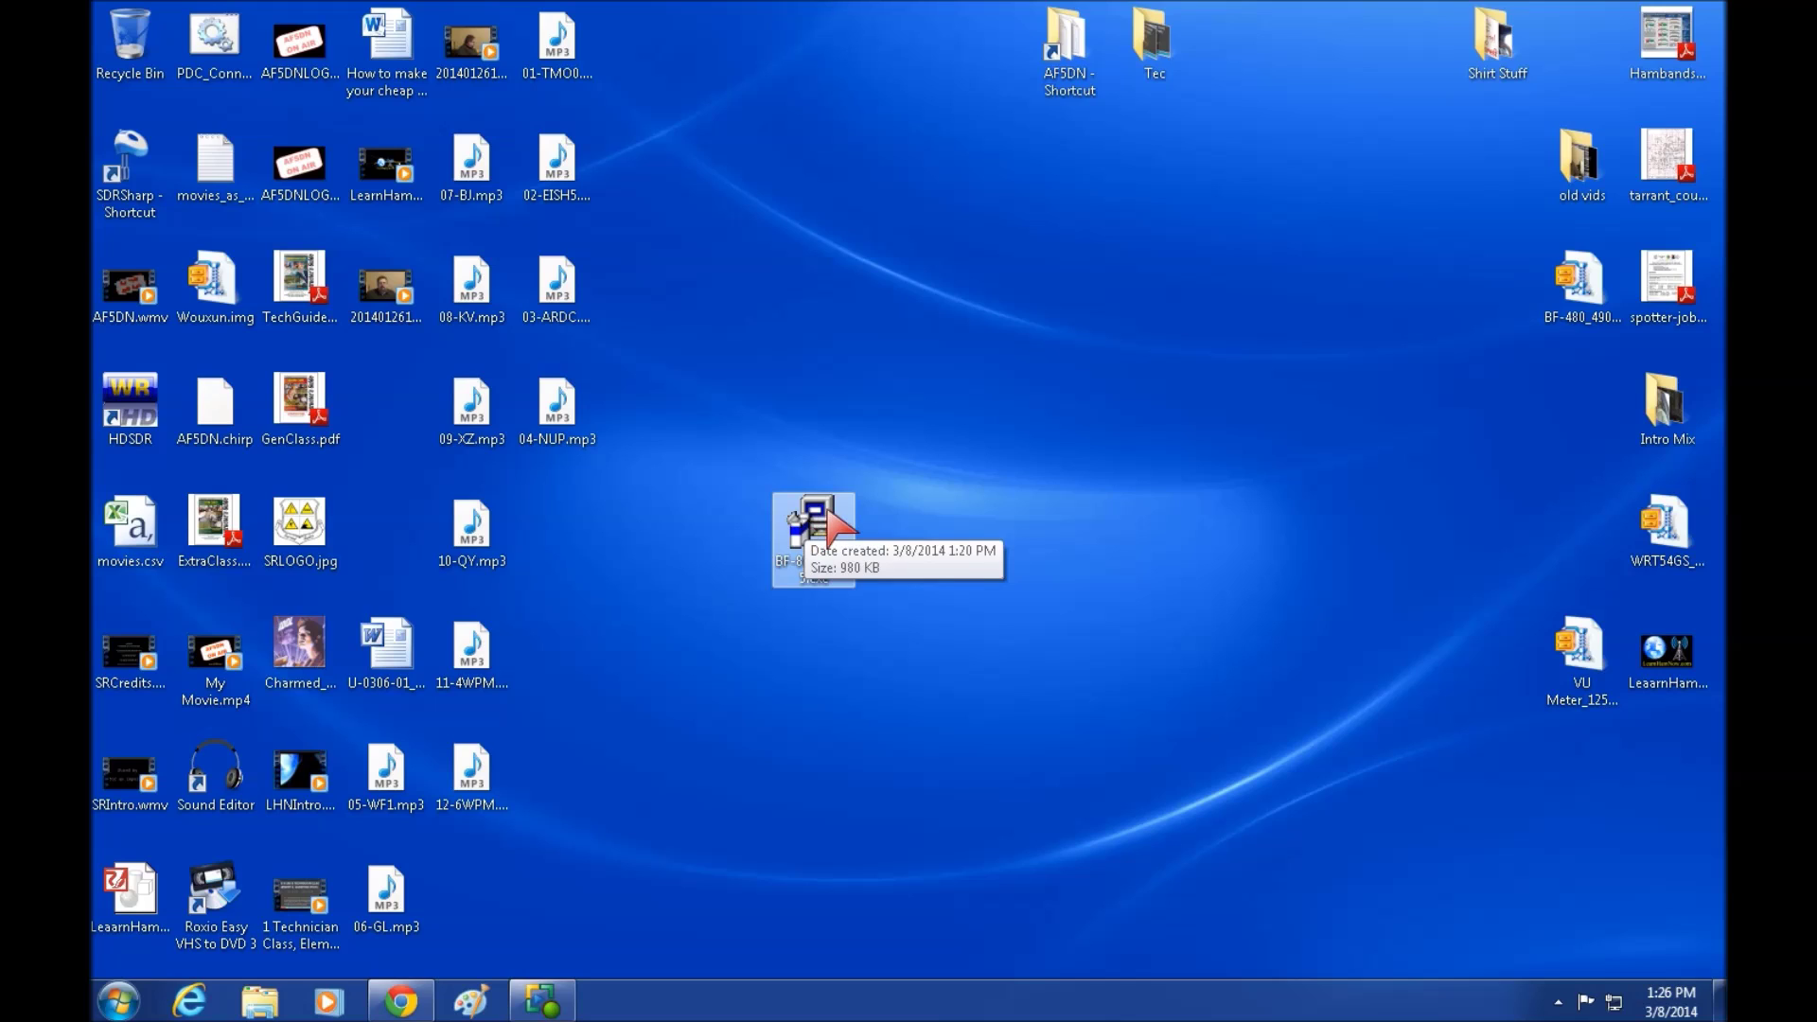
pyautogui.doubleClick(829, 523)
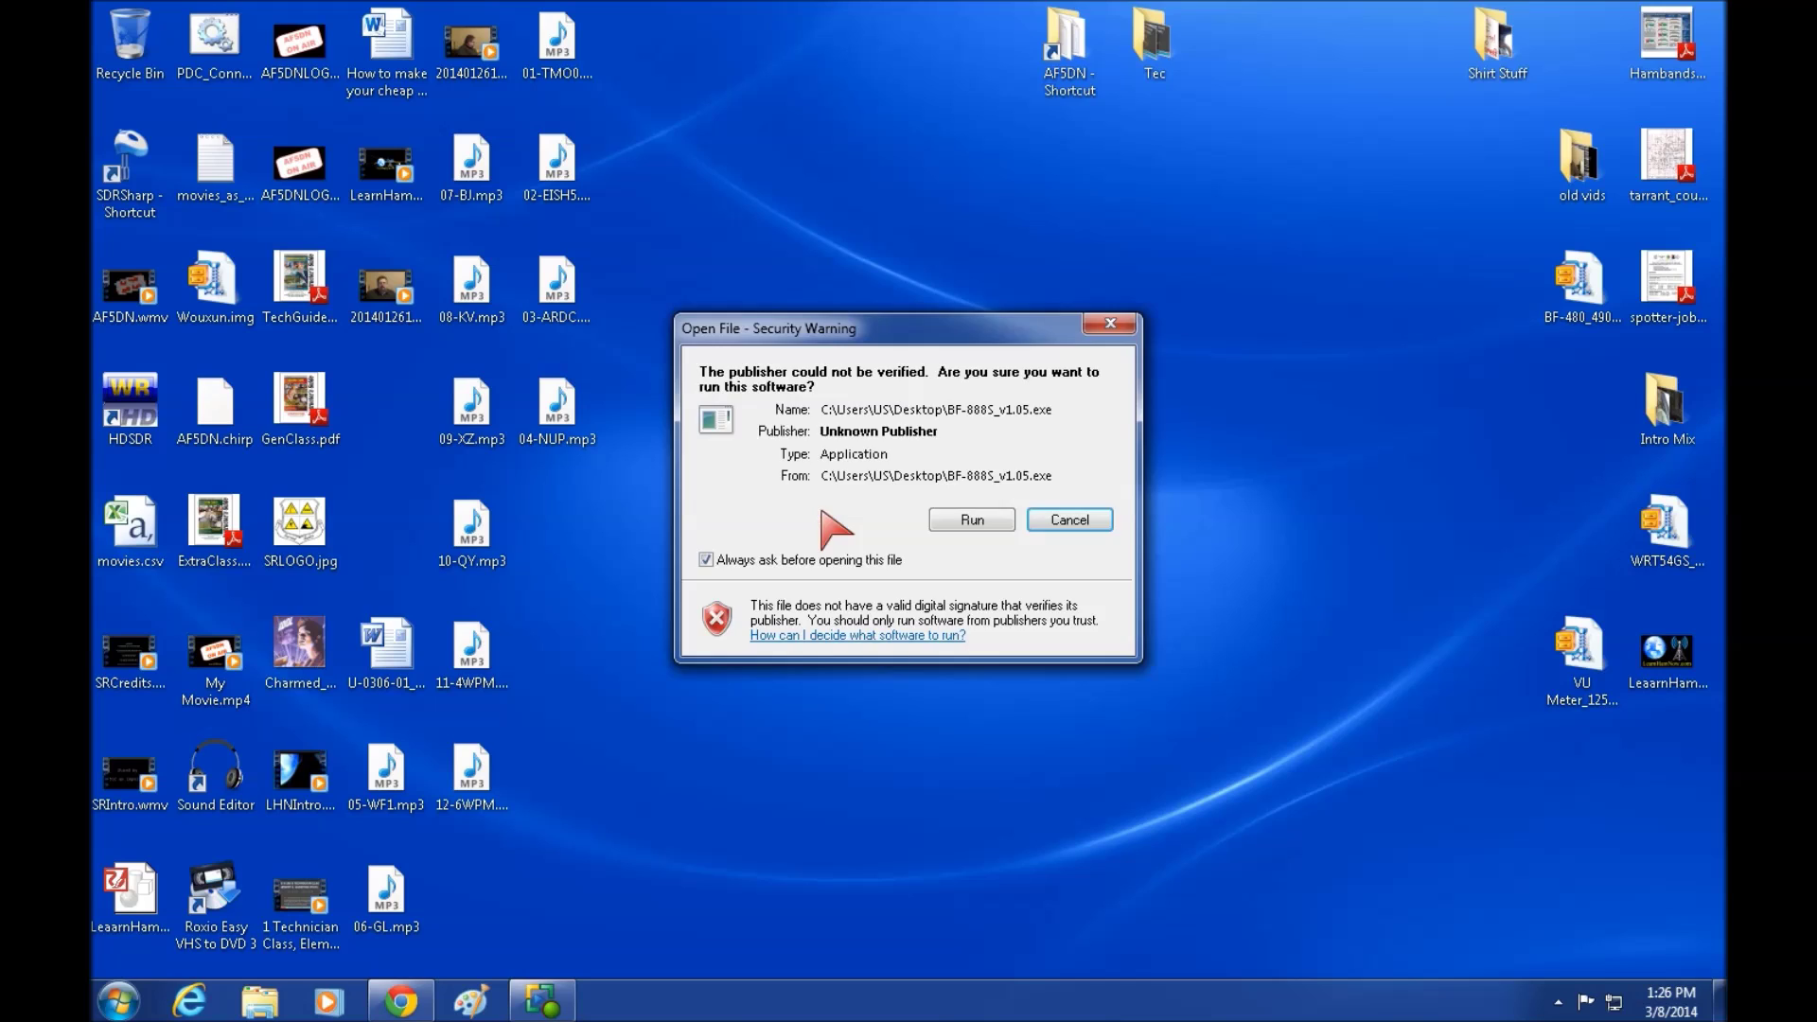
pyautogui.click(950, 517)
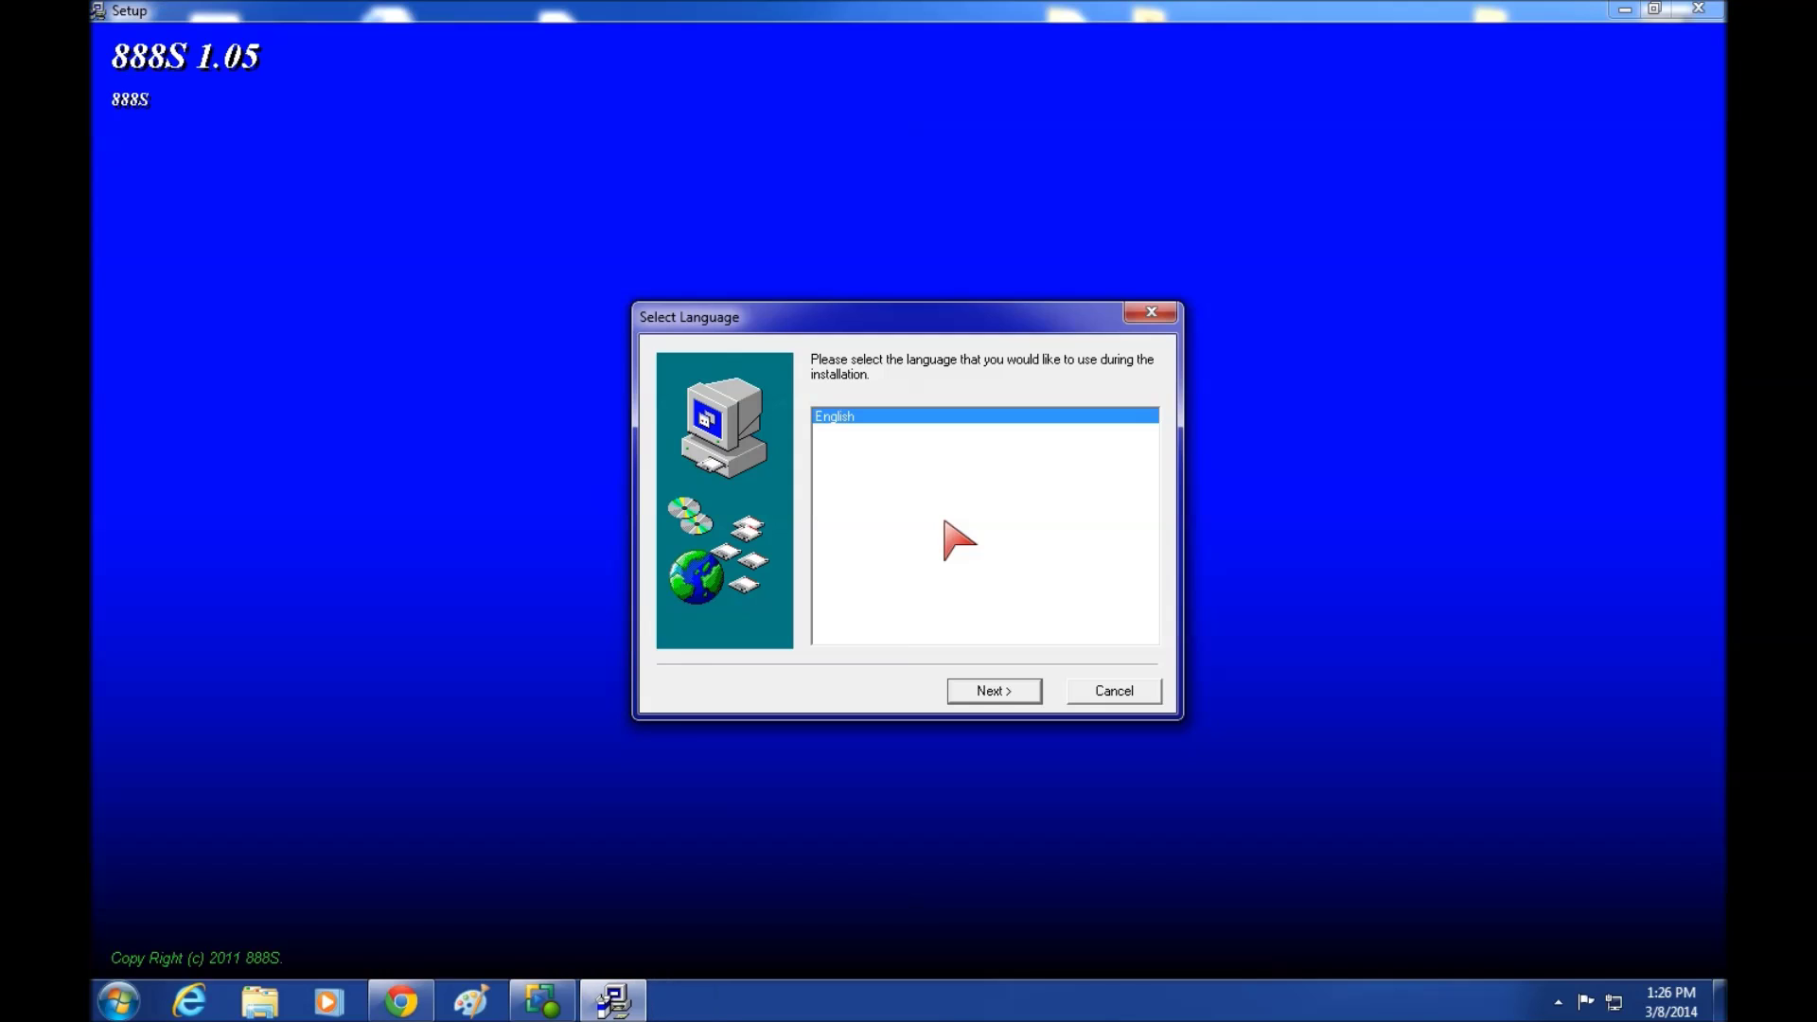
pyautogui.click(987, 688)
pyautogui.click(992, 692)
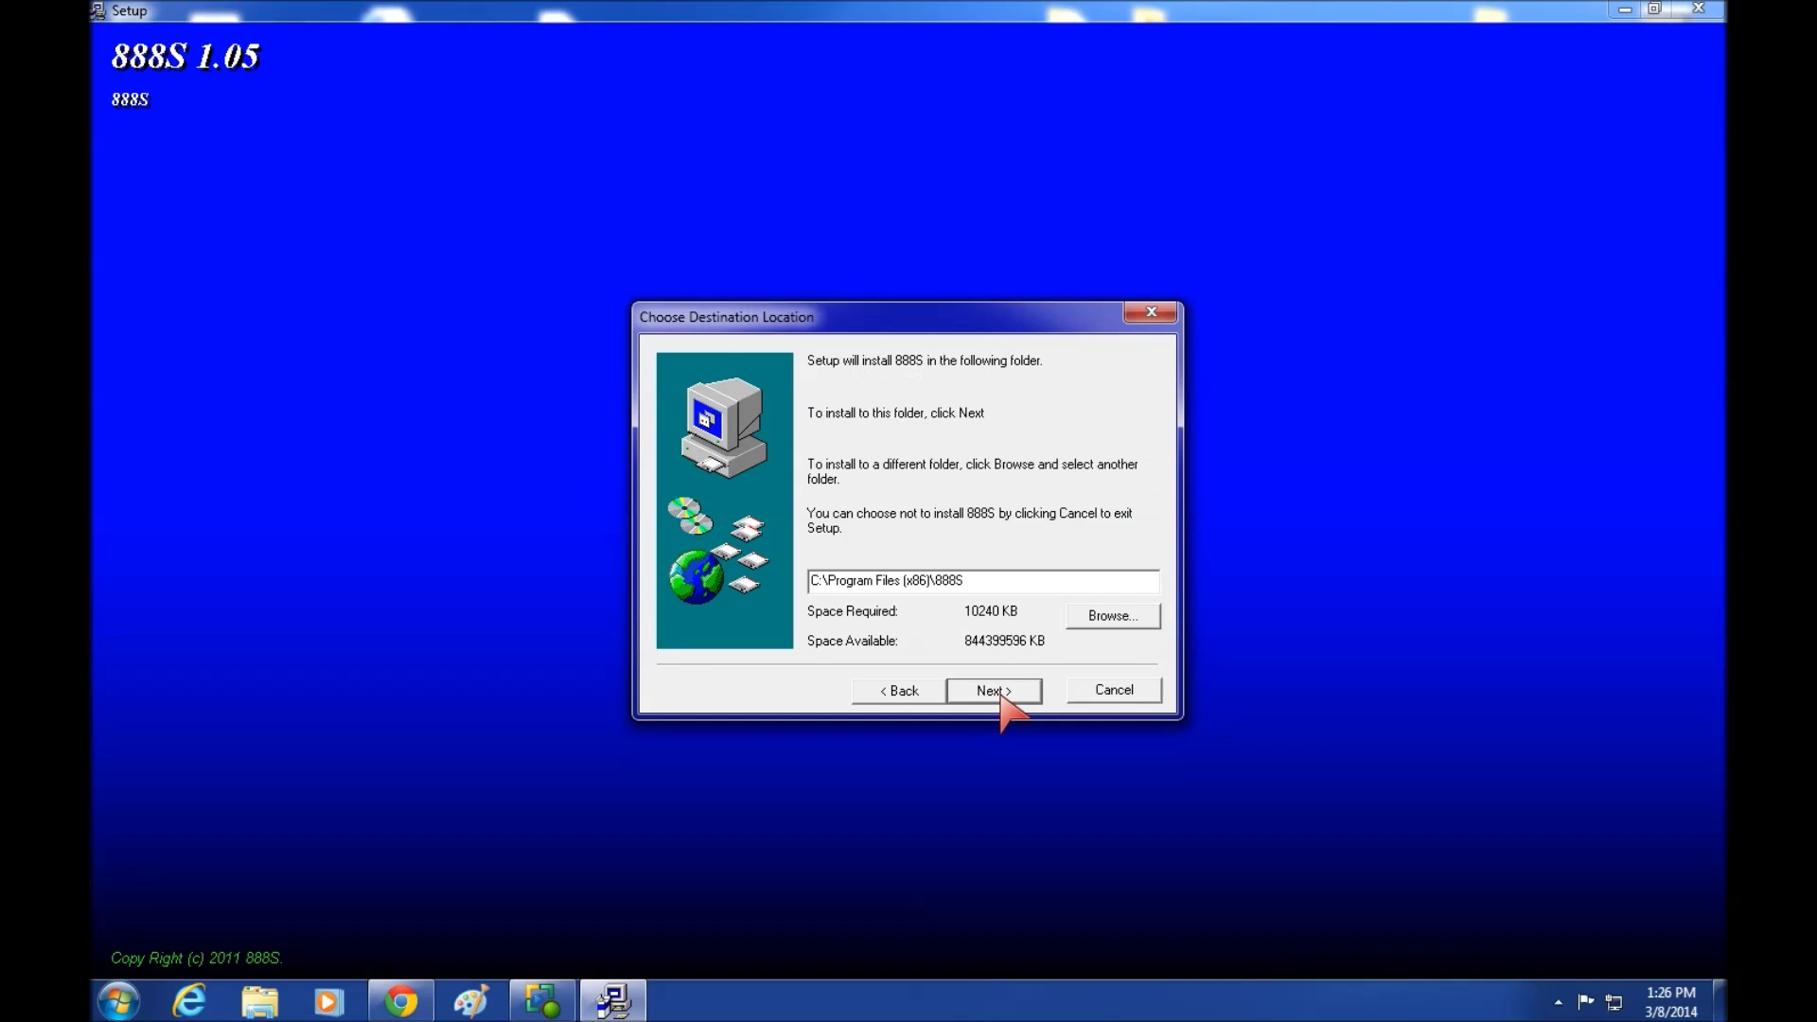
pyautogui.click(1003, 691)
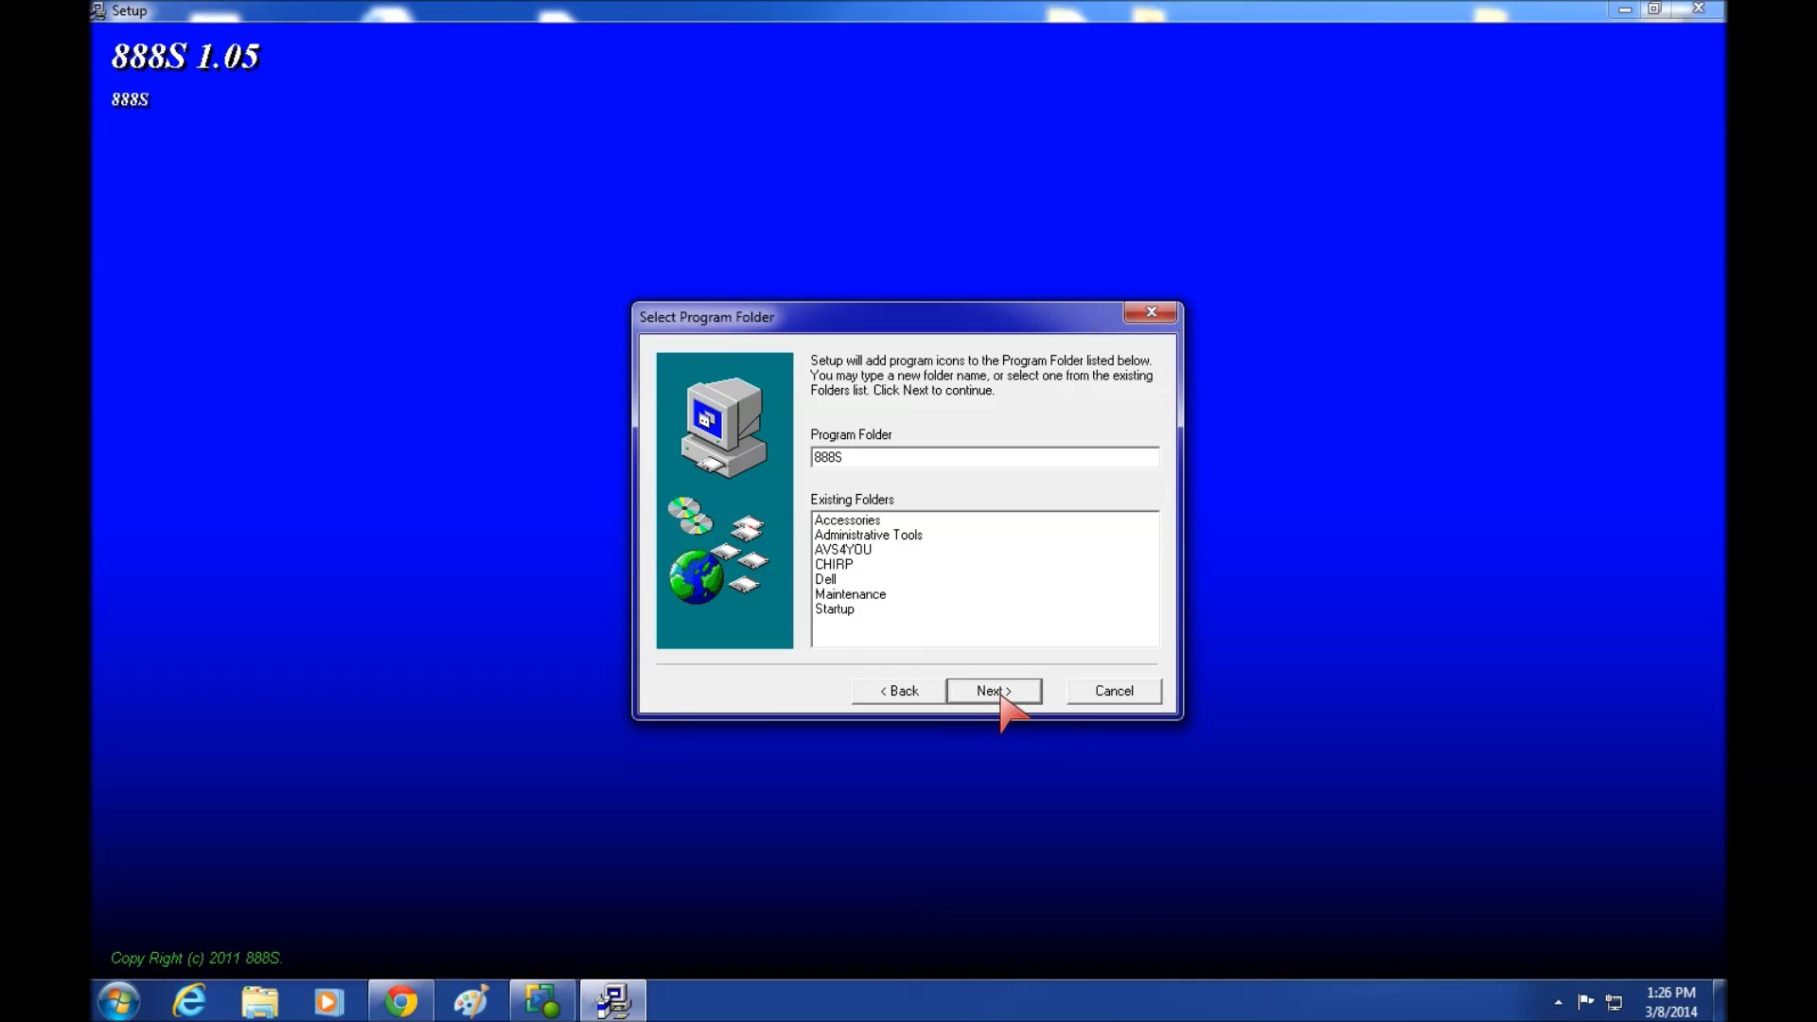
pyautogui.click(1001, 694)
pyautogui.click(1001, 694)
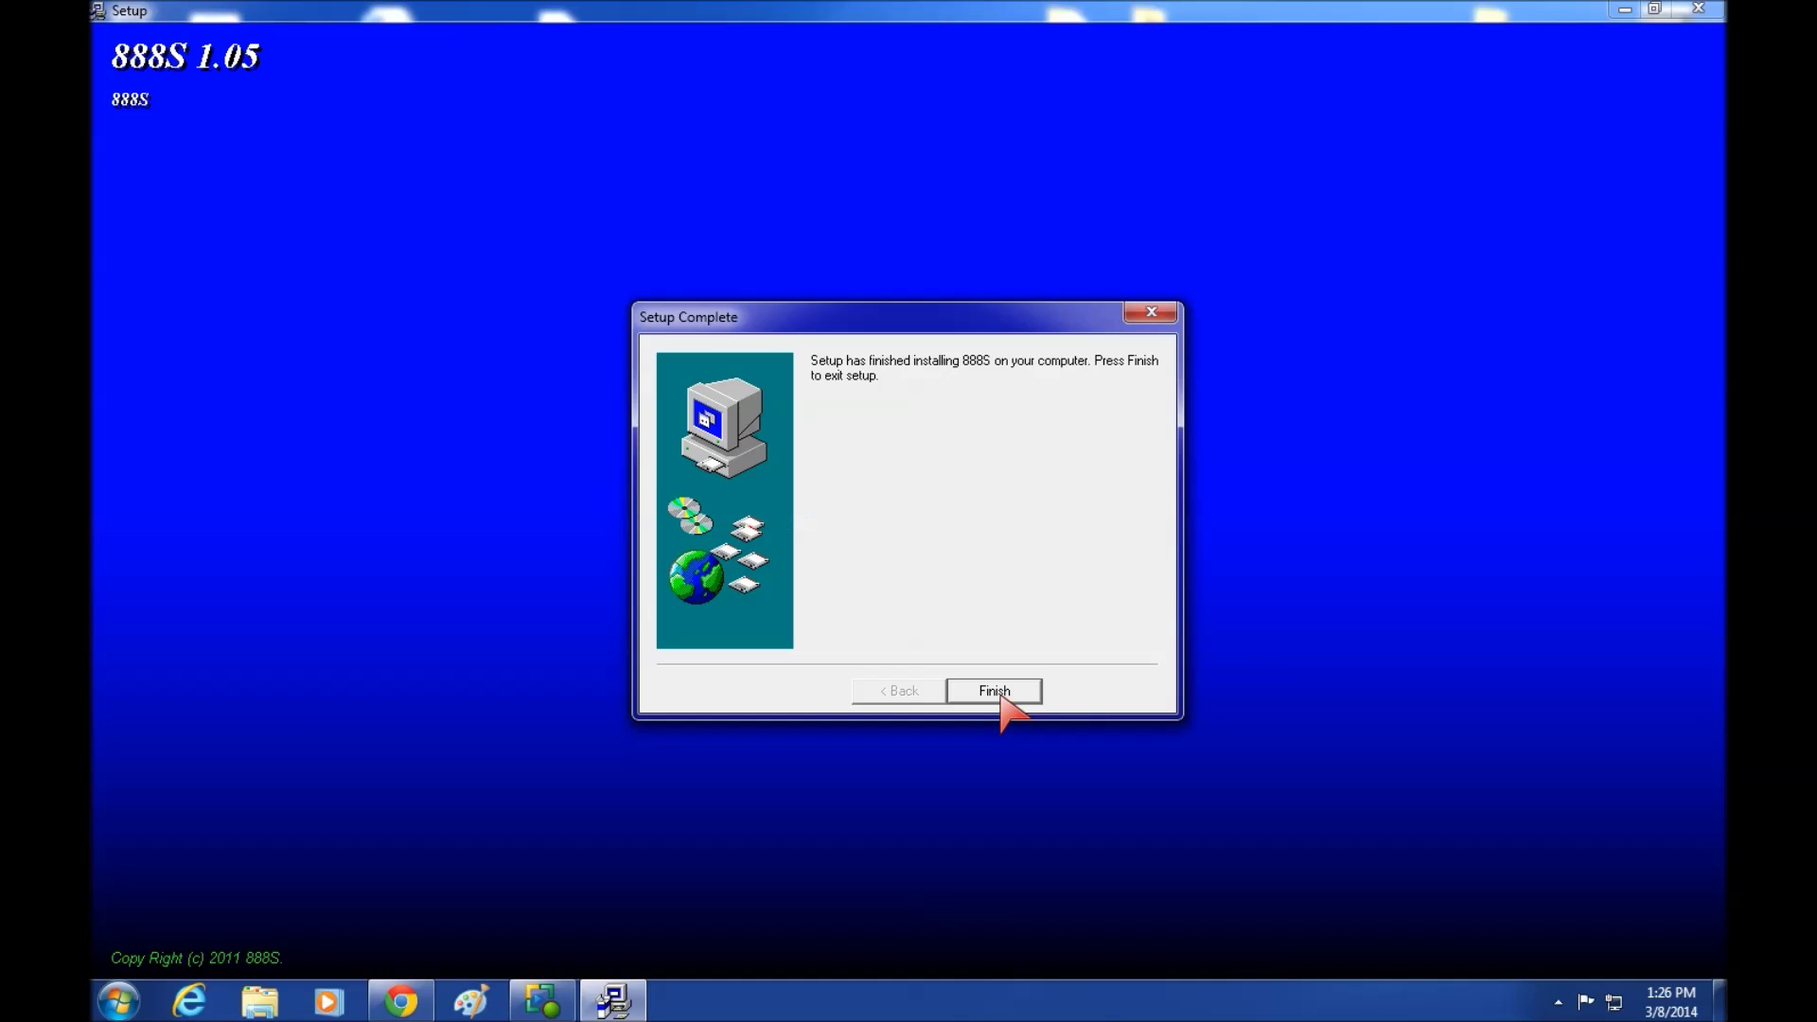
pyautogui.click(993, 692)
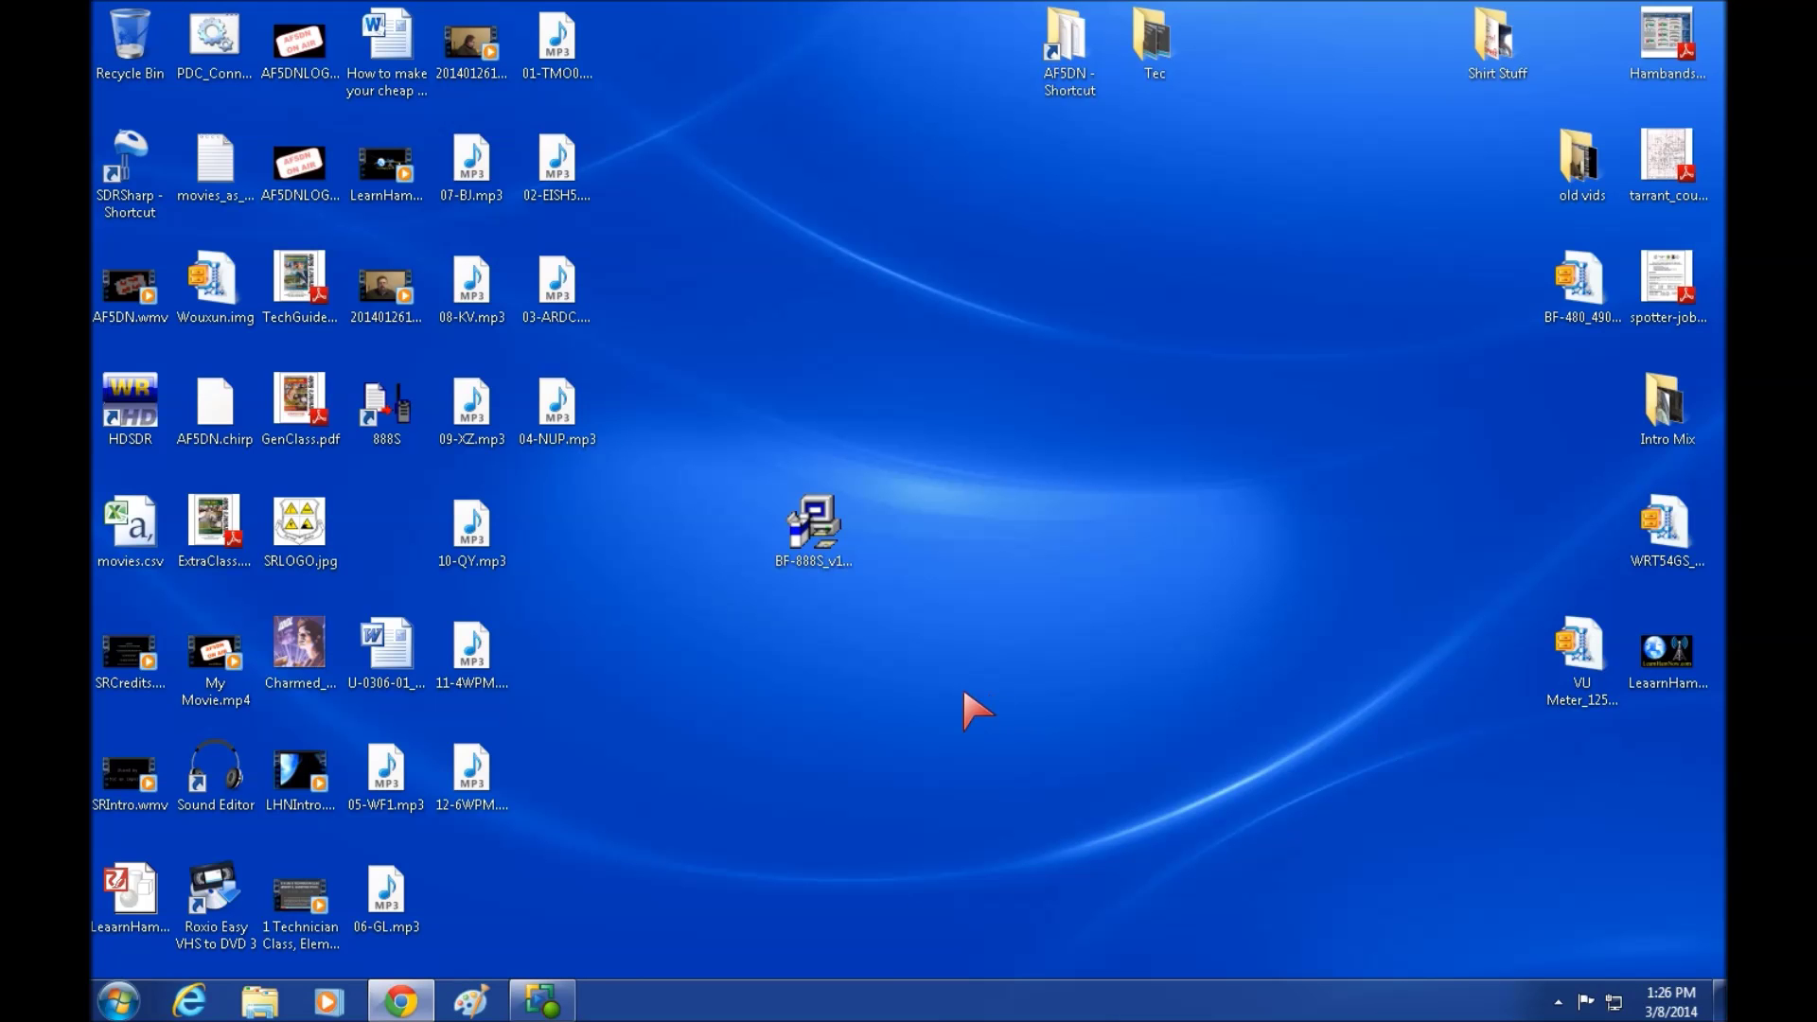
# Check Devices and Printers for the COM port assigned to the Prolific USB-to-Serial adapter, and close the window.
pyautogui.click(118, 1001)
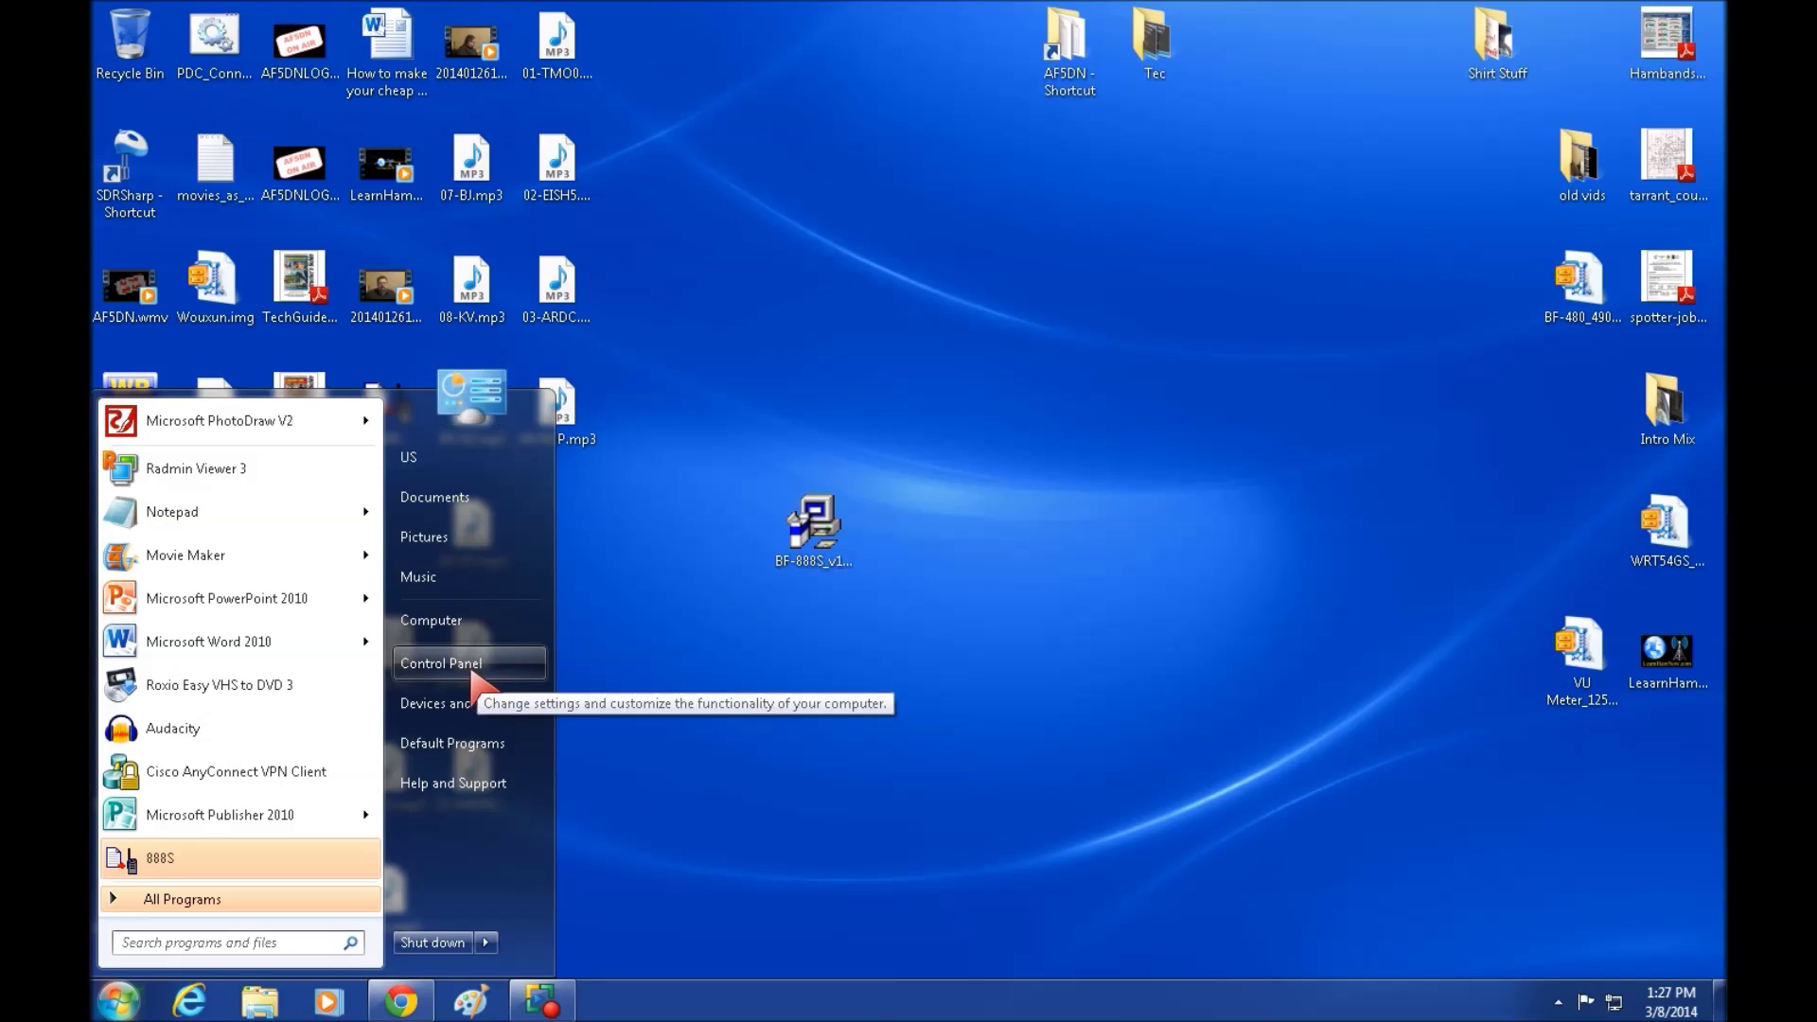
pyautogui.click(455, 703)
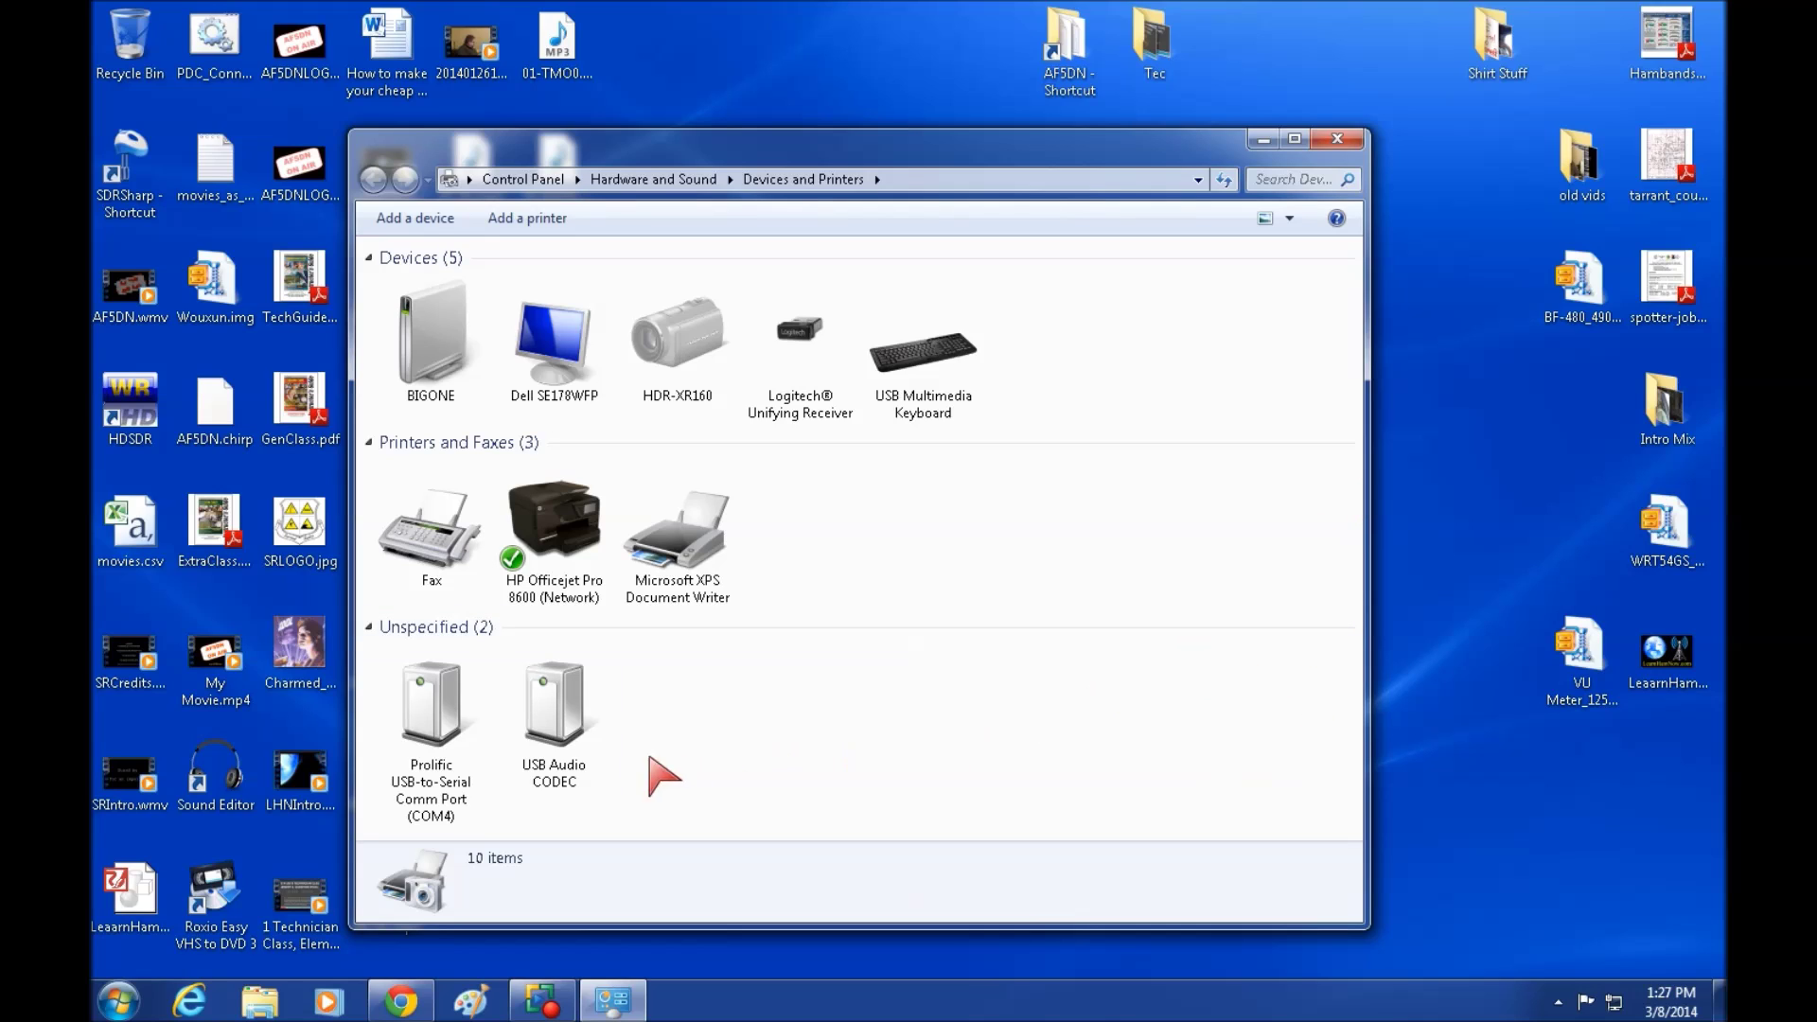
pyautogui.click(437, 724)
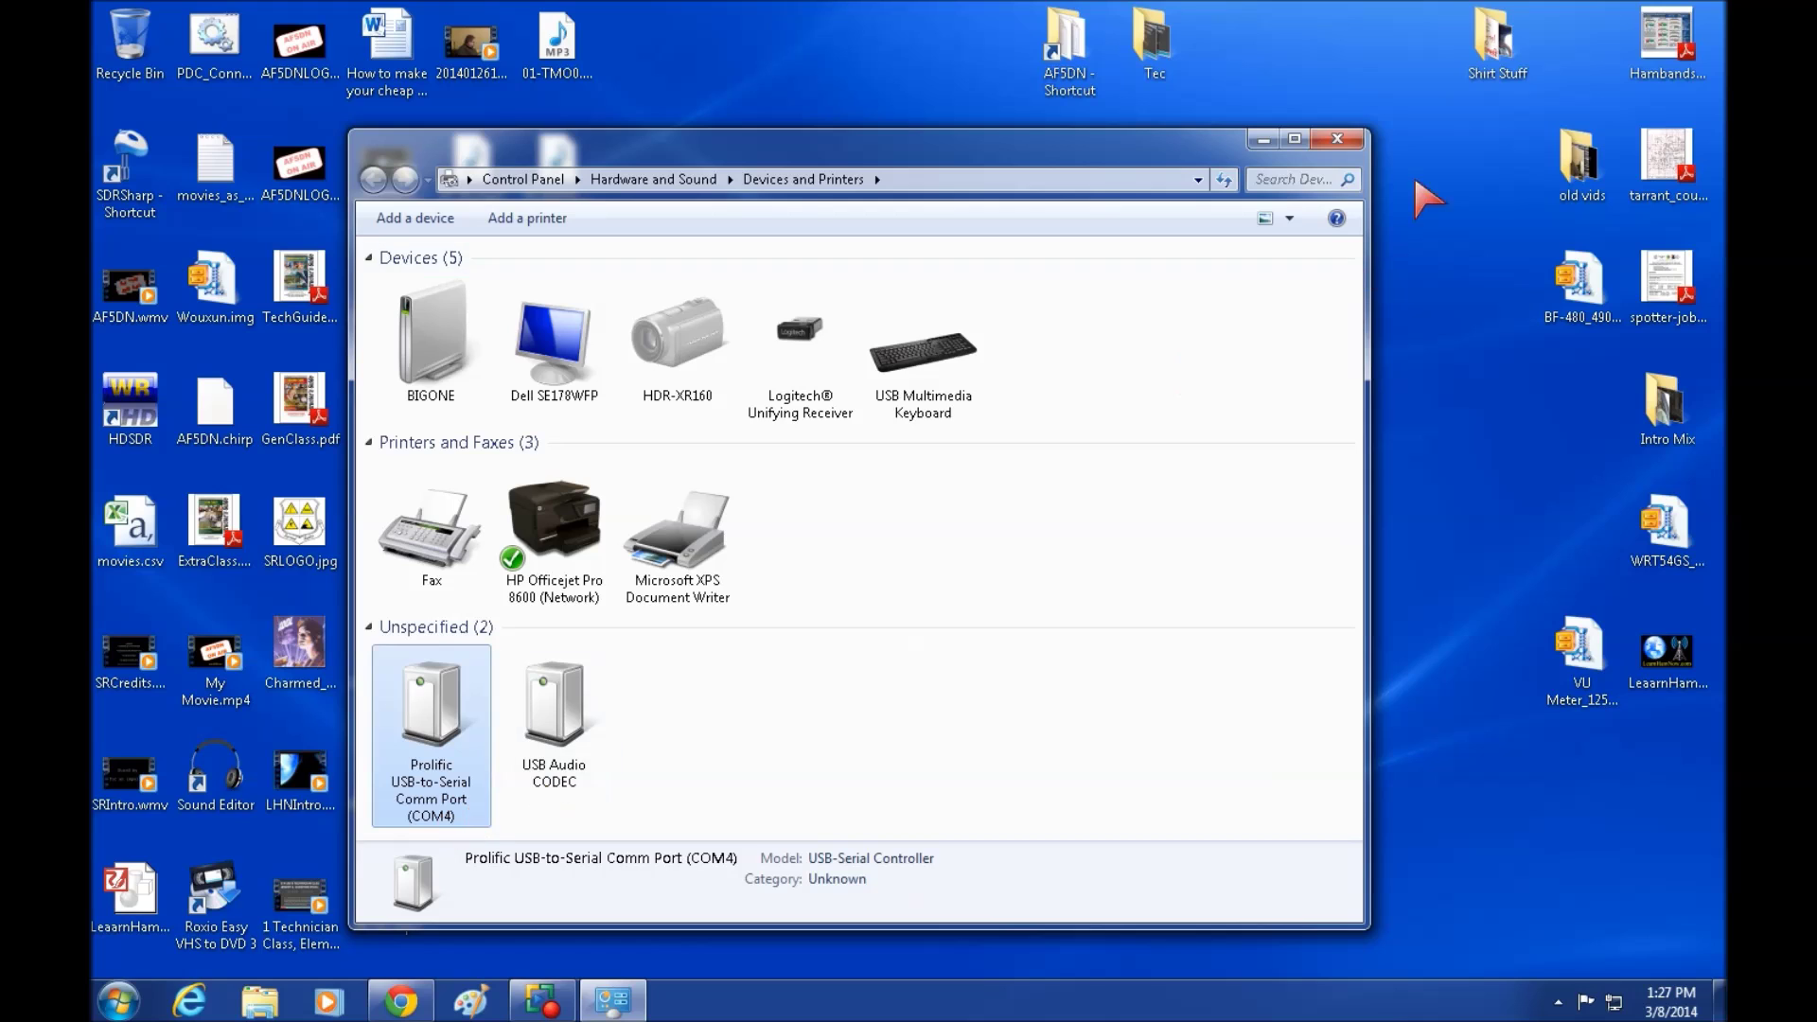
pyautogui.click(1339, 142)
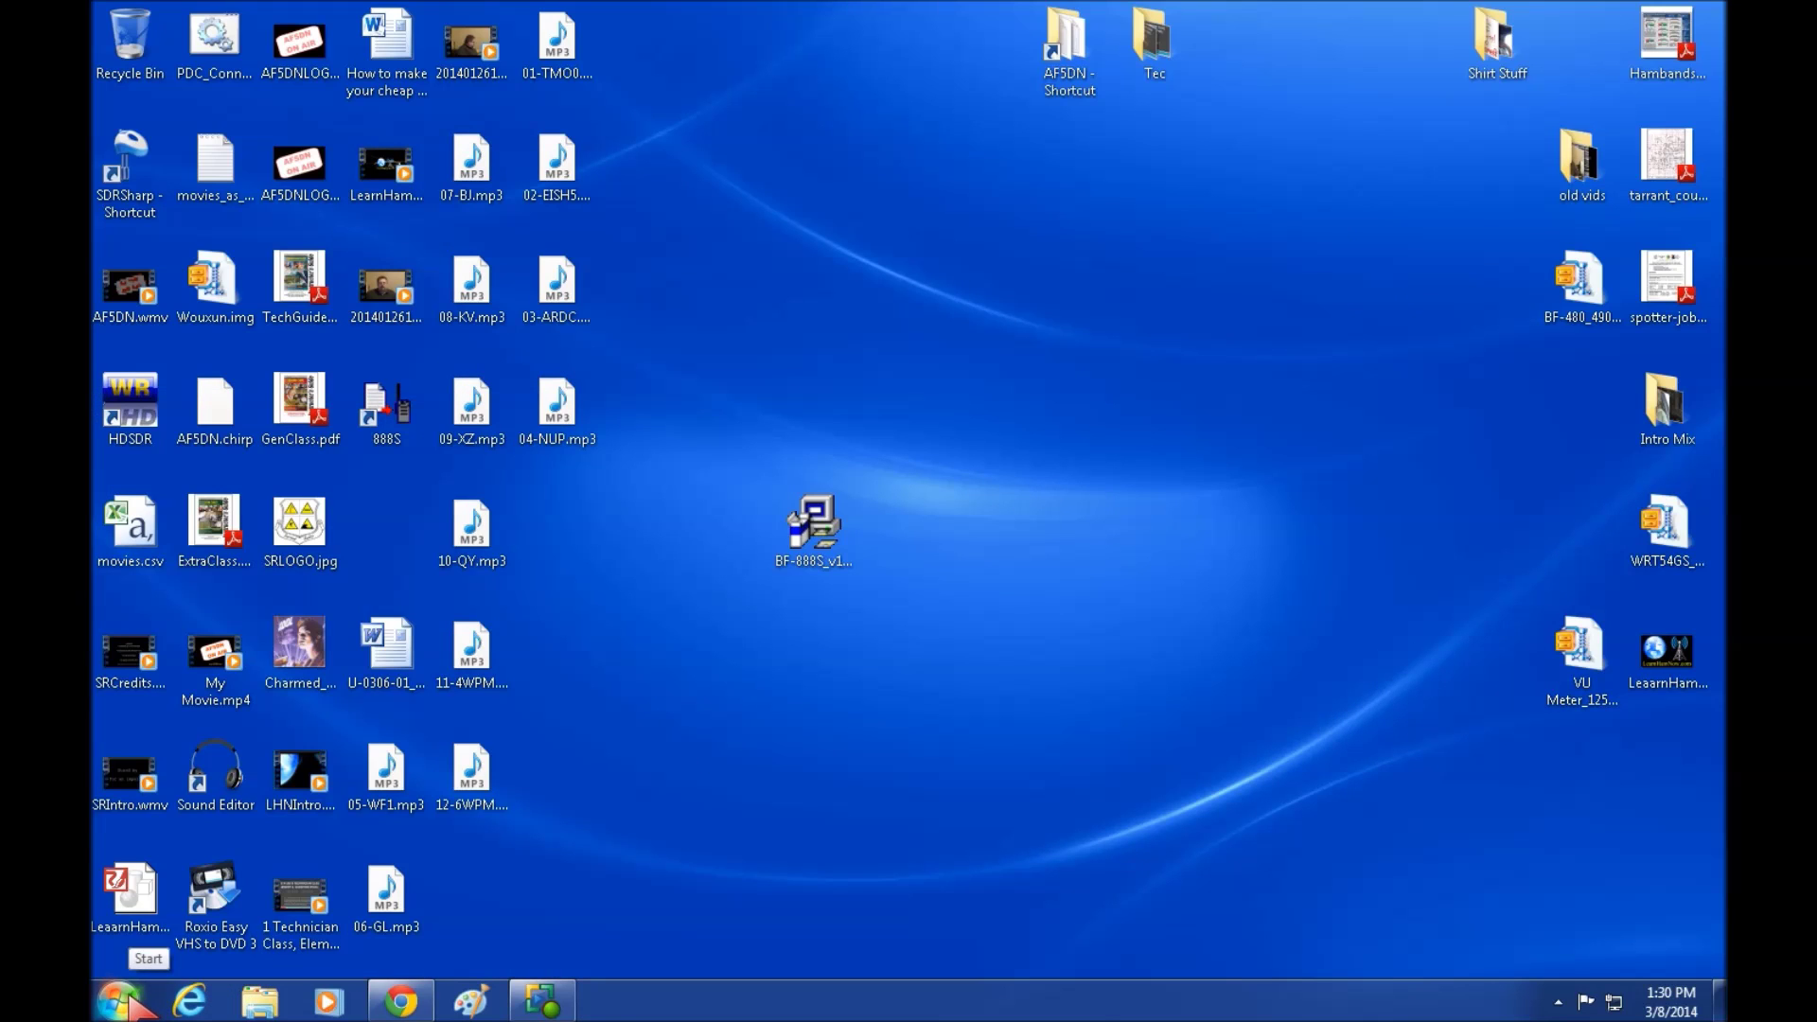
# Launch the installed 888S radio programming software and maximize its window.
pyautogui.click(117, 1001)
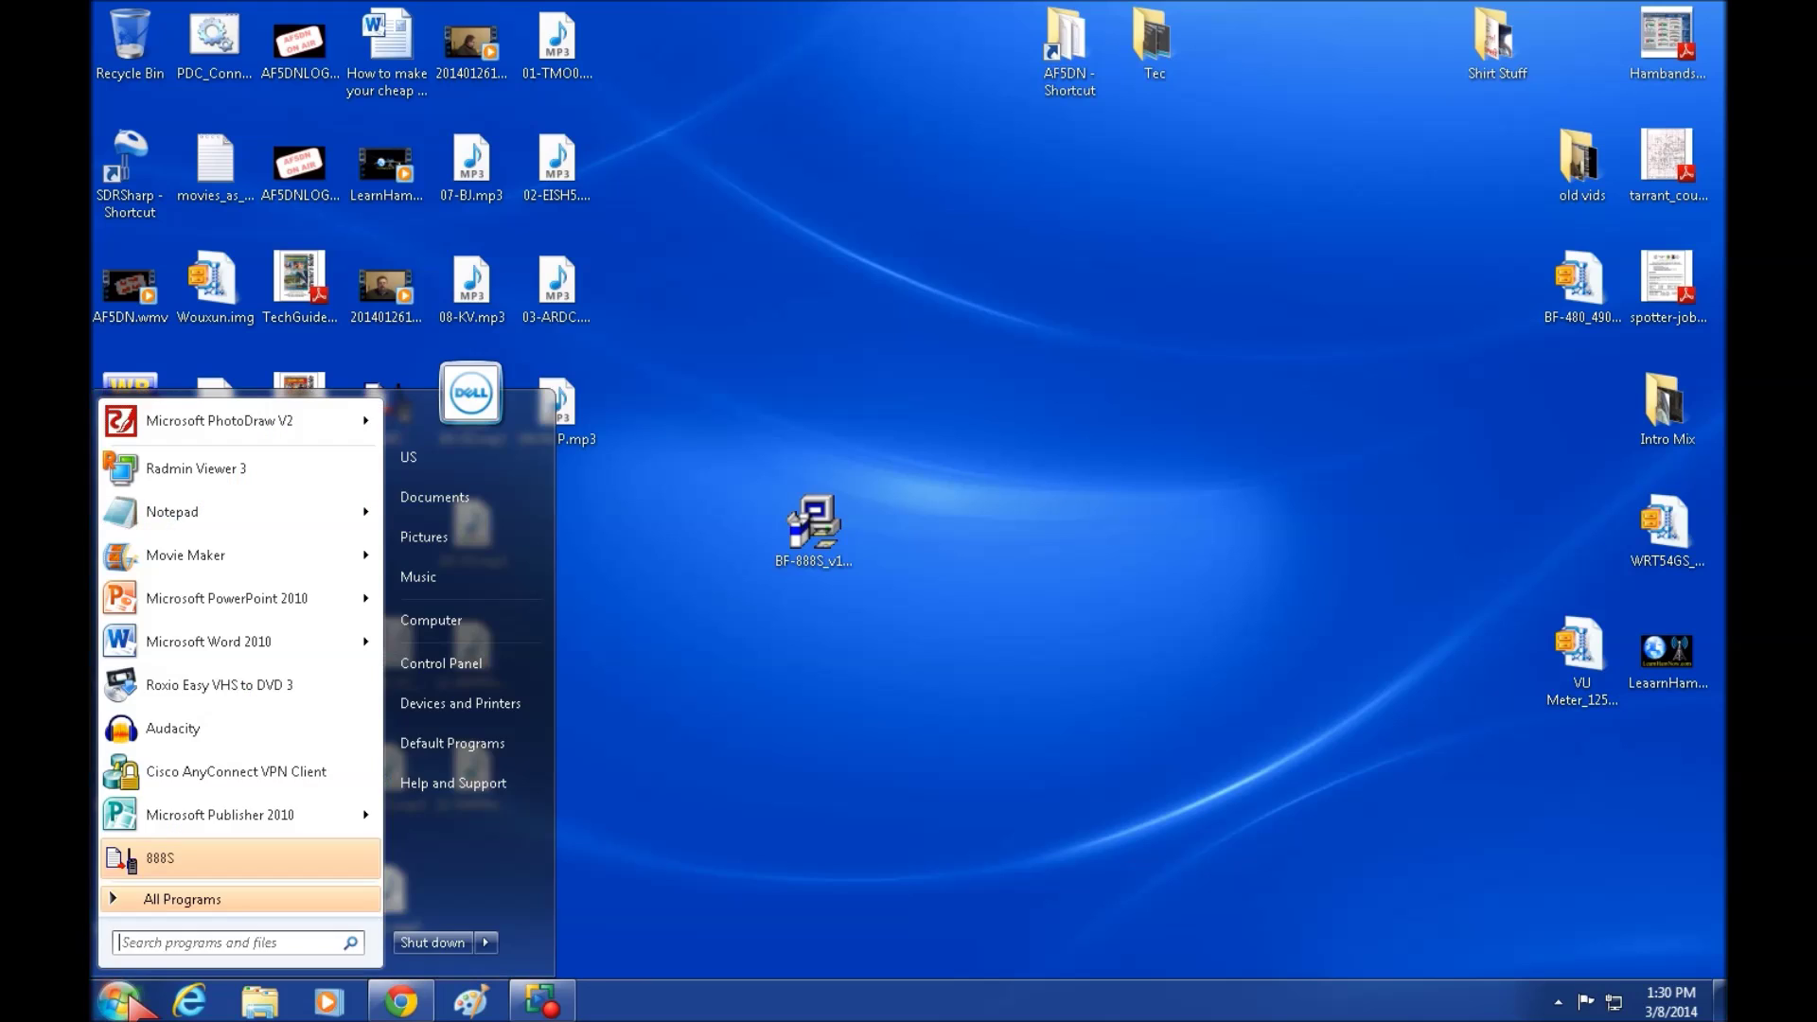
pyautogui.click(170, 861)
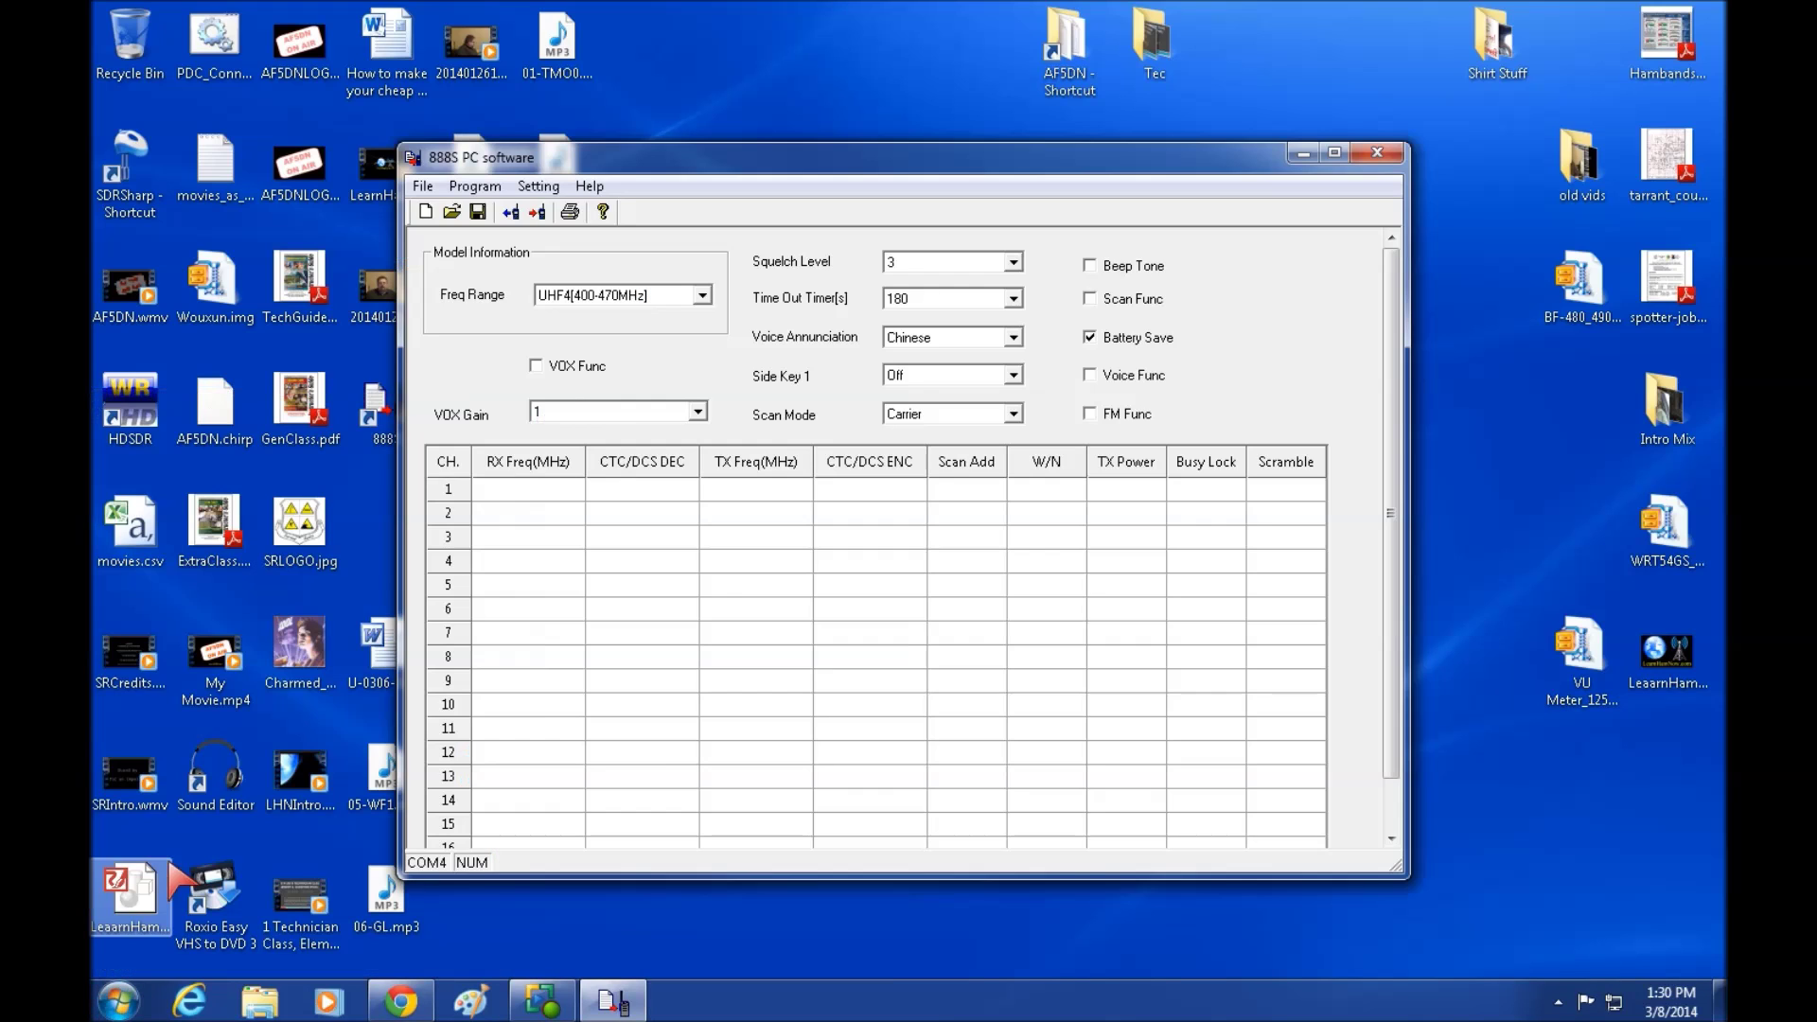
pyautogui.moveTo(756, 96); pyautogui.dragTo(756, 97)
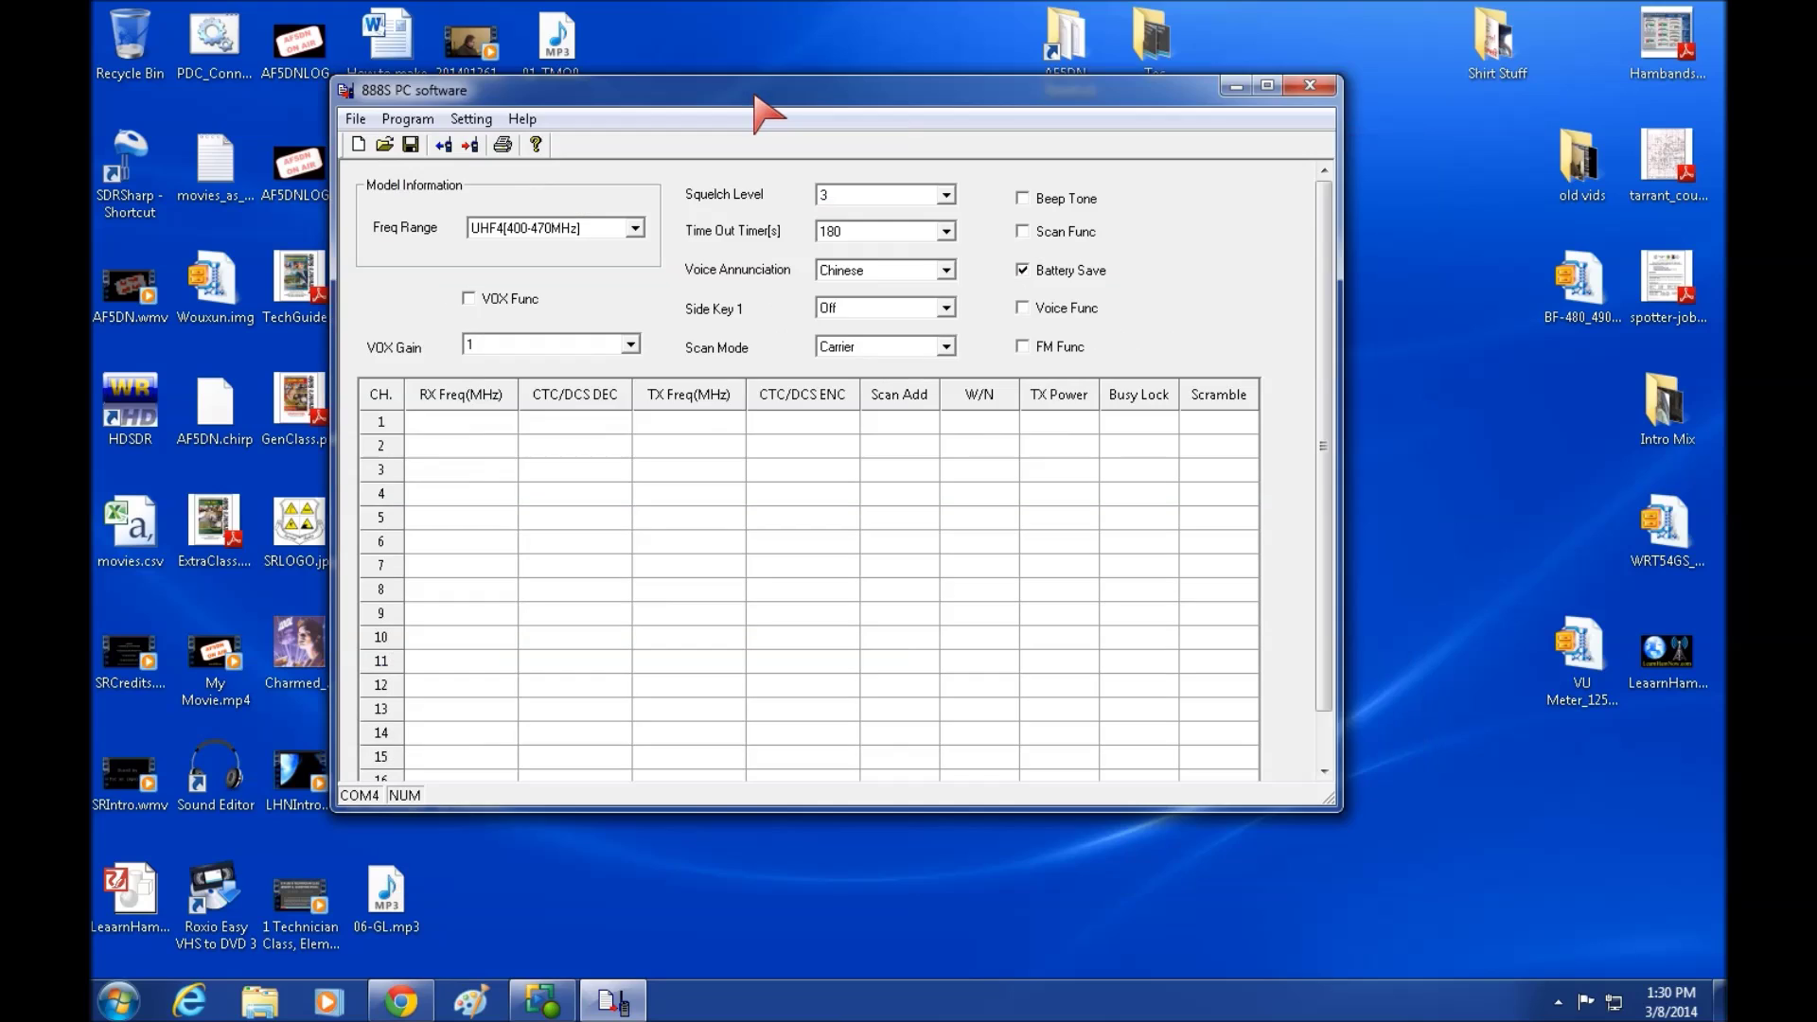
pyautogui.doubleClick(756, 97)
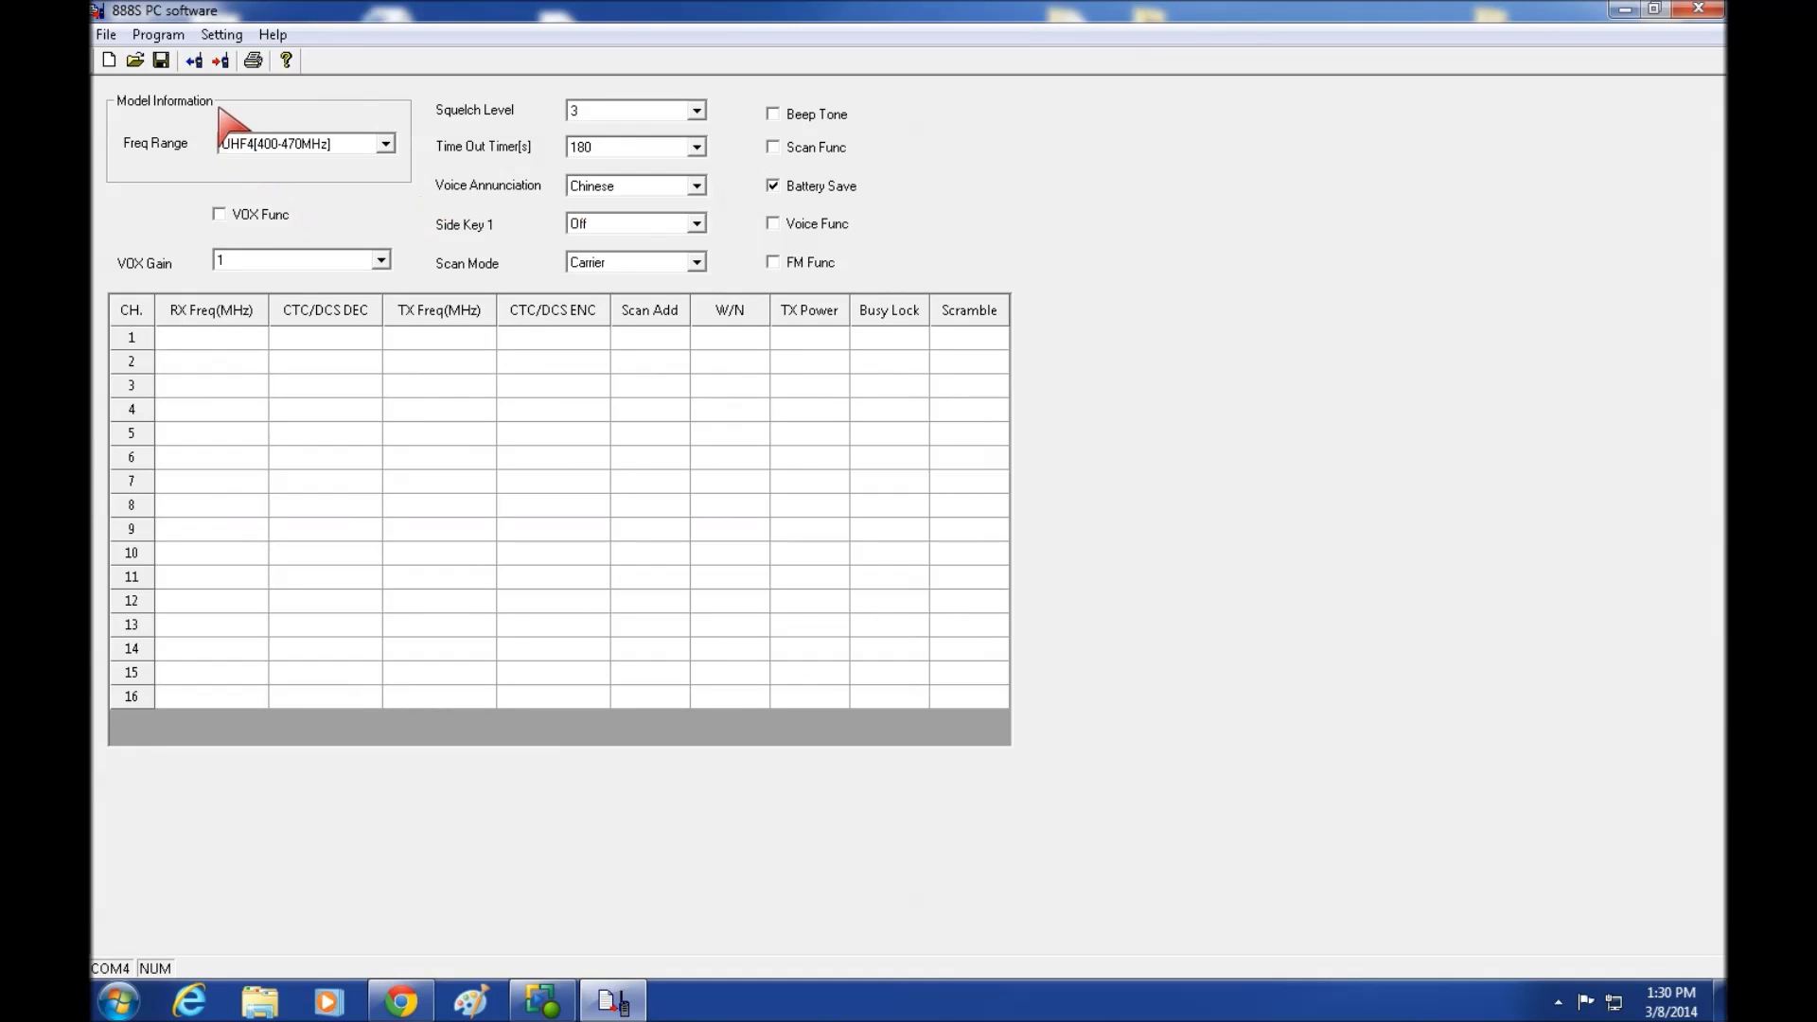
# Confirm COM4 as the communication port for the programming cable.
pyautogui.click(221, 34)
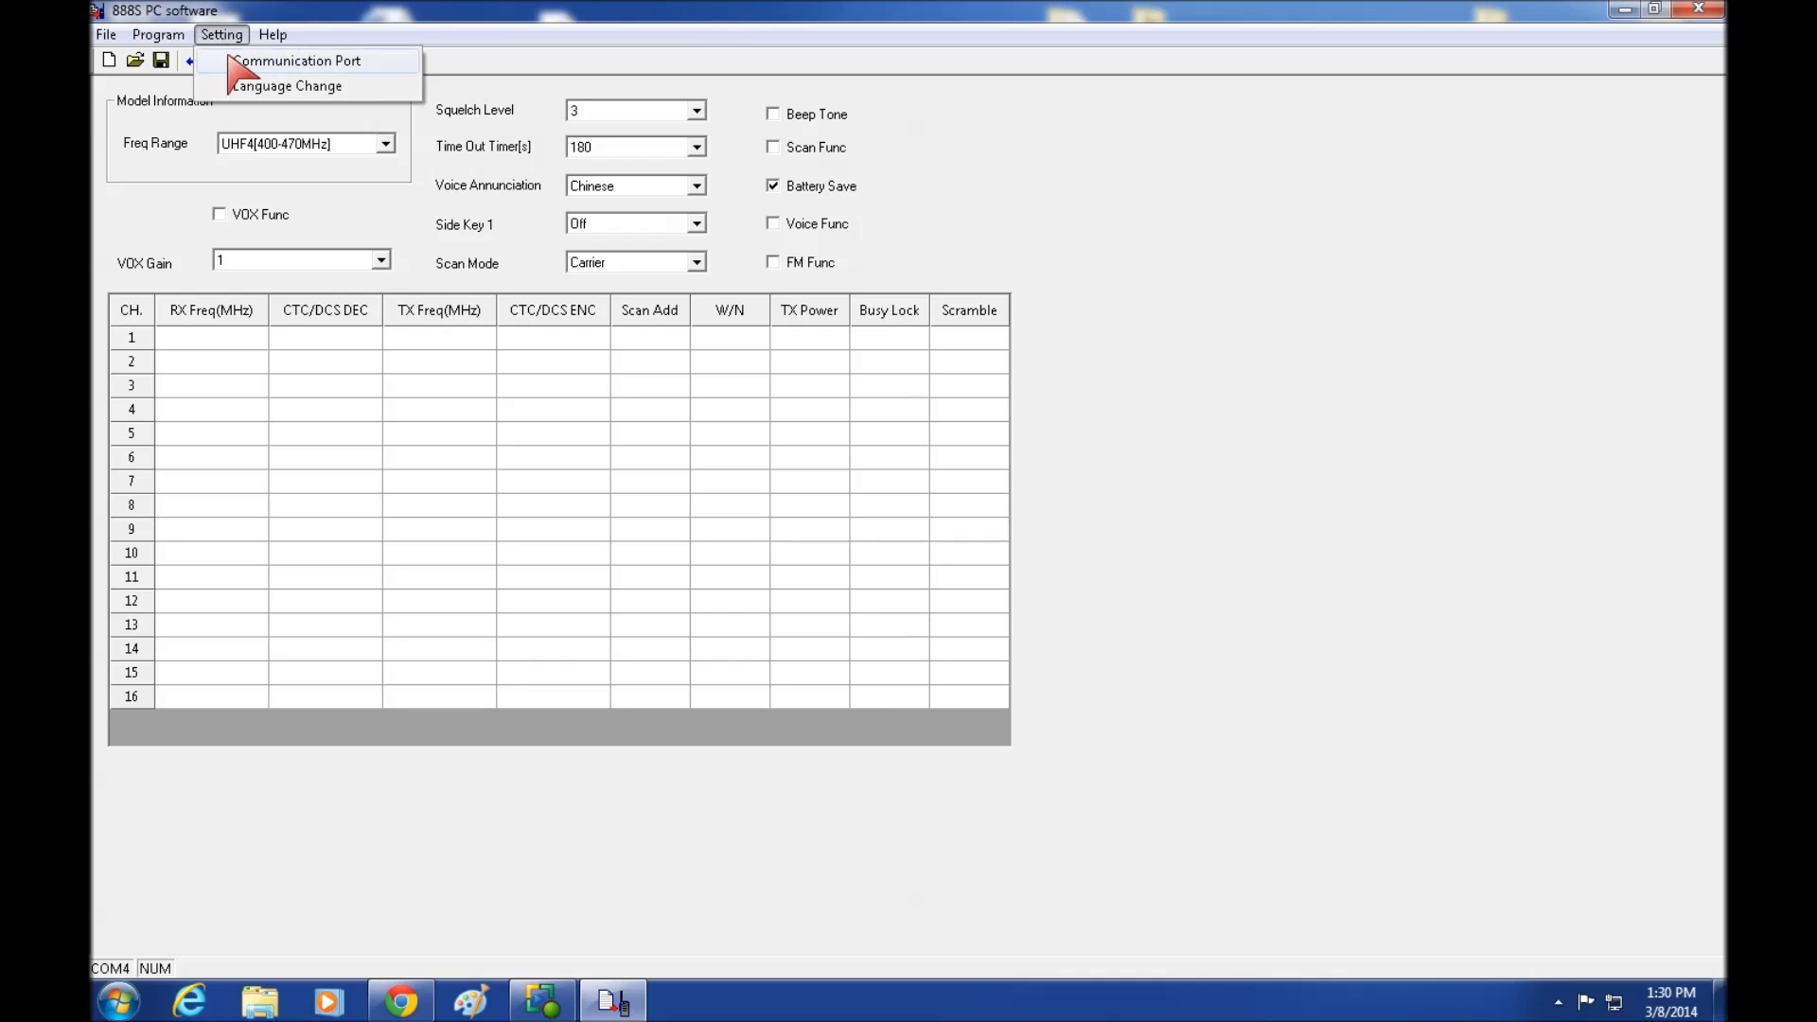
pyautogui.click(242, 61)
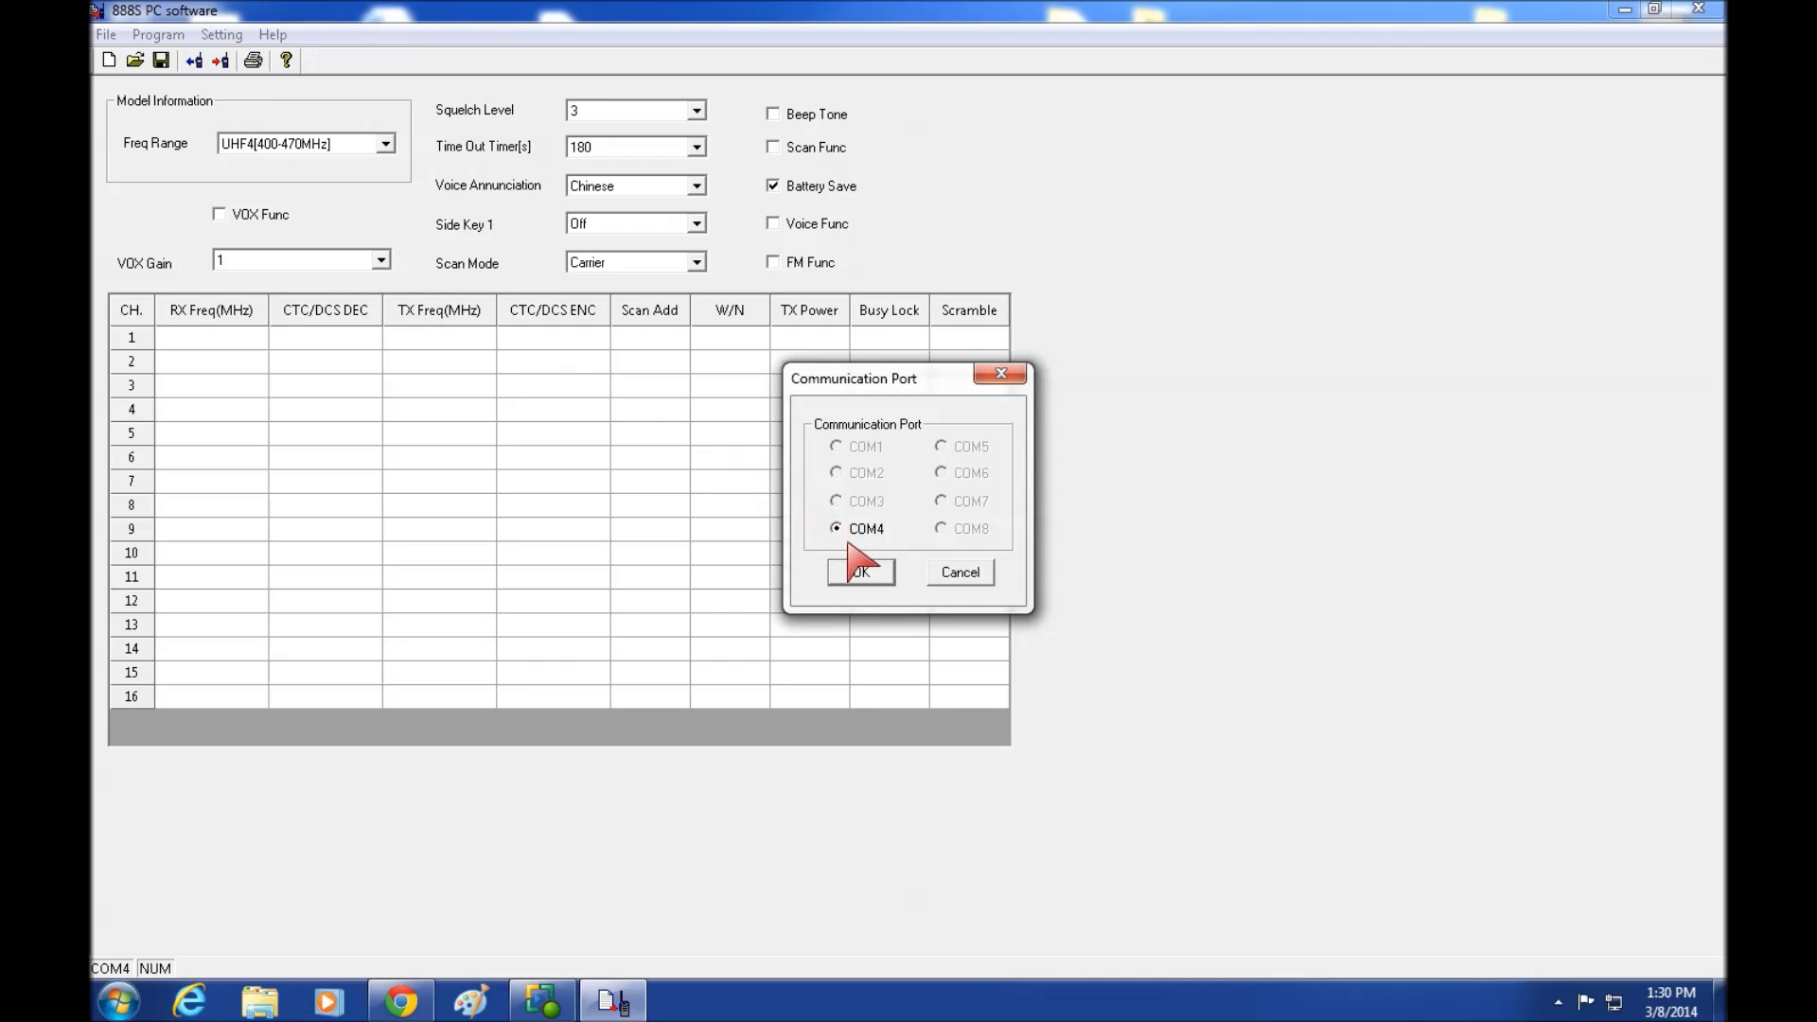
pyautogui.click(861, 572)
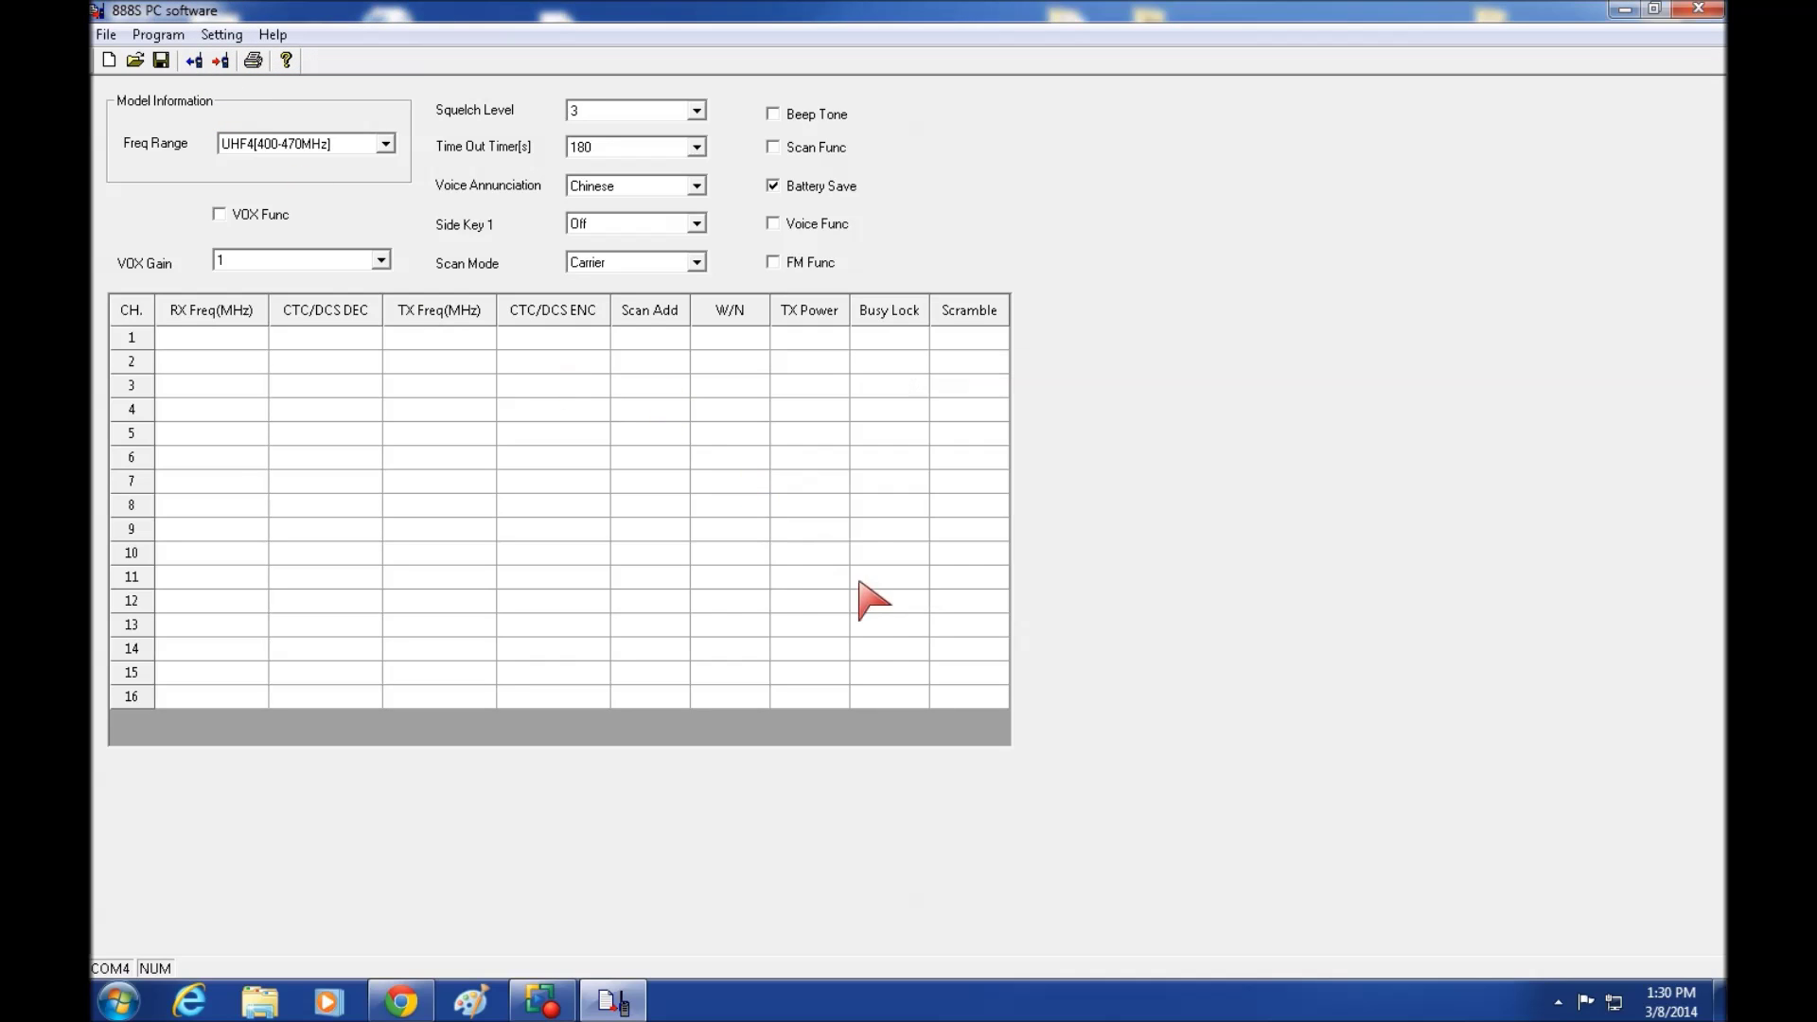
# Read the stored channel data and settings from the connected radio.
pyautogui.click(195, 63)
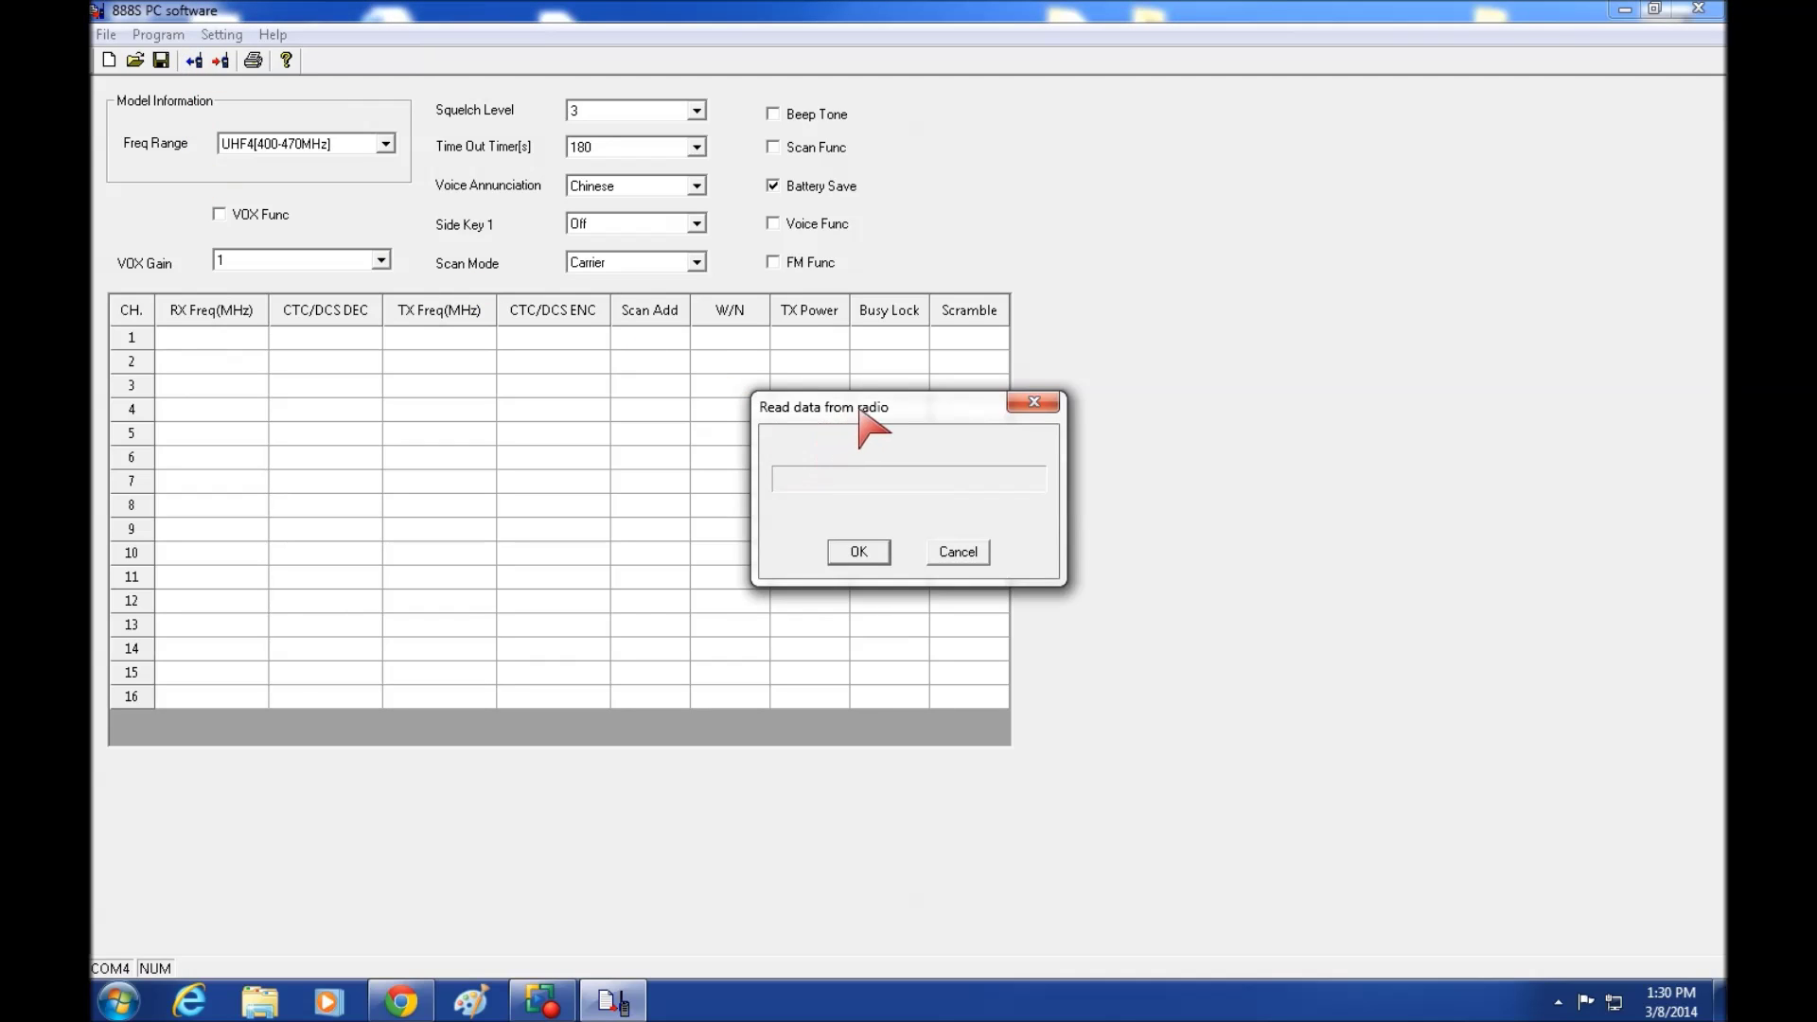
pyautogui.moveTo(852, 412); pyautogui.dragTo(623, 397)
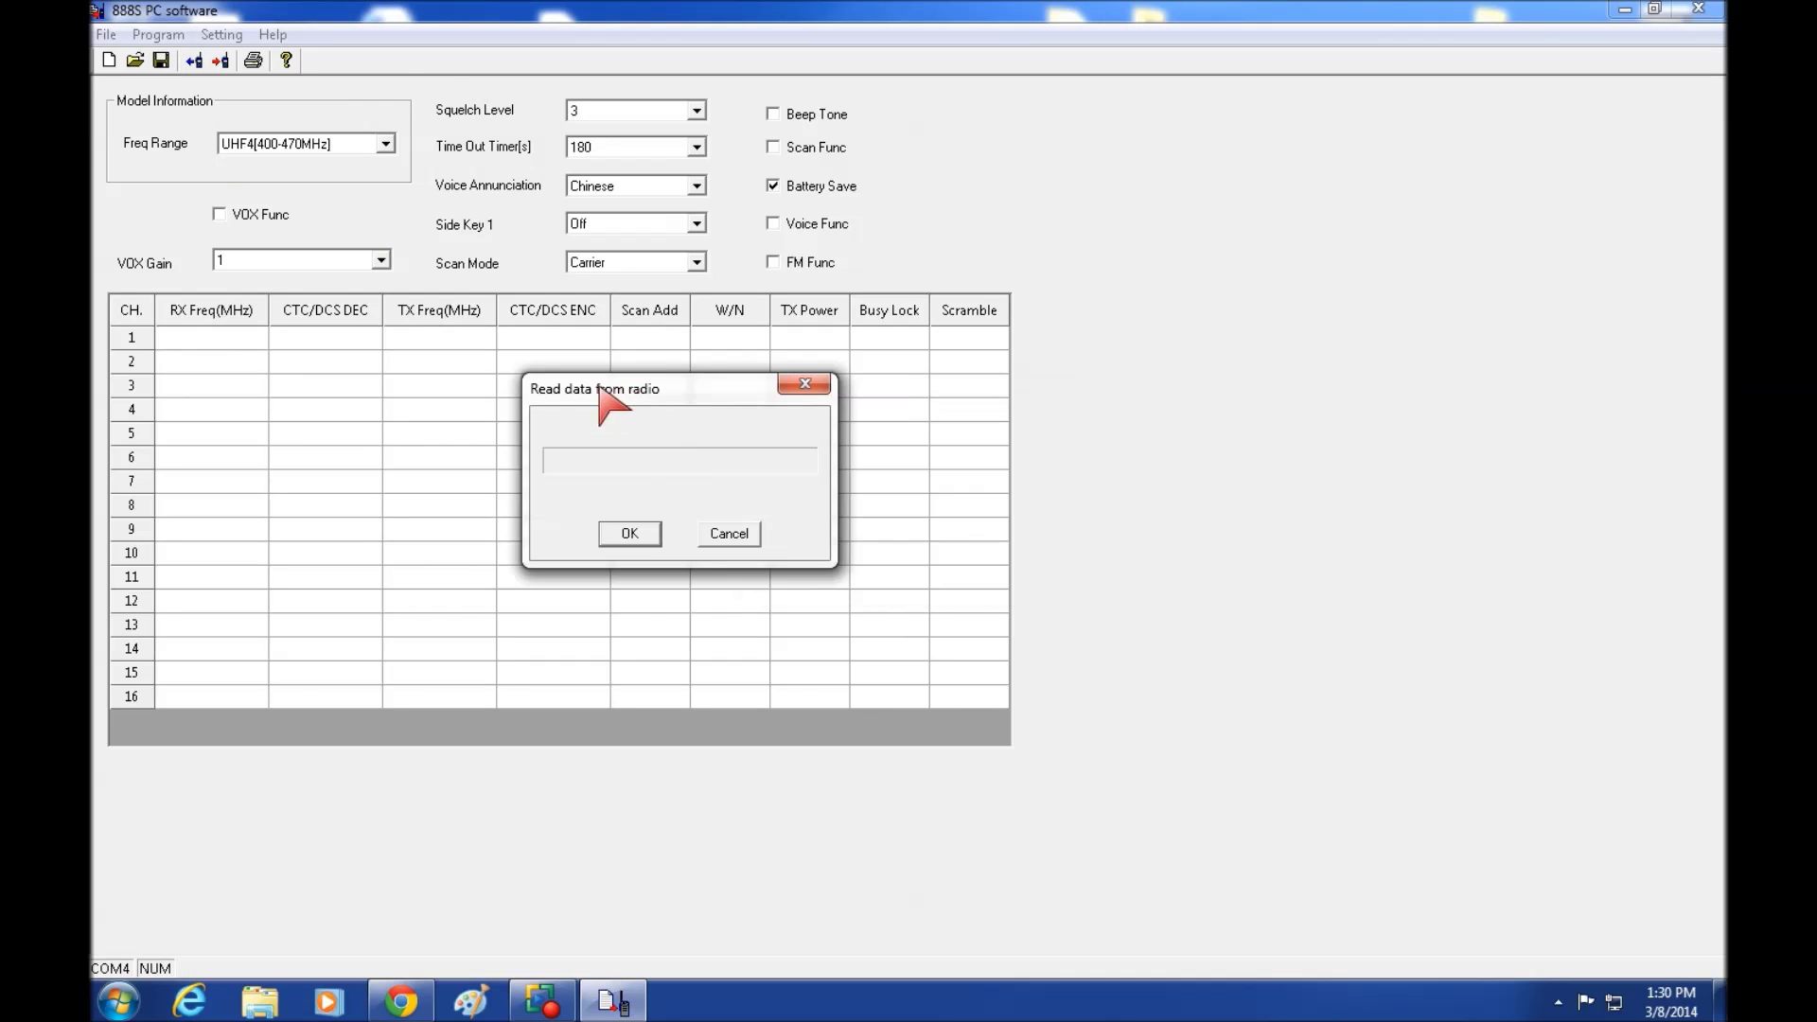
pyautogui.click(629, 535)
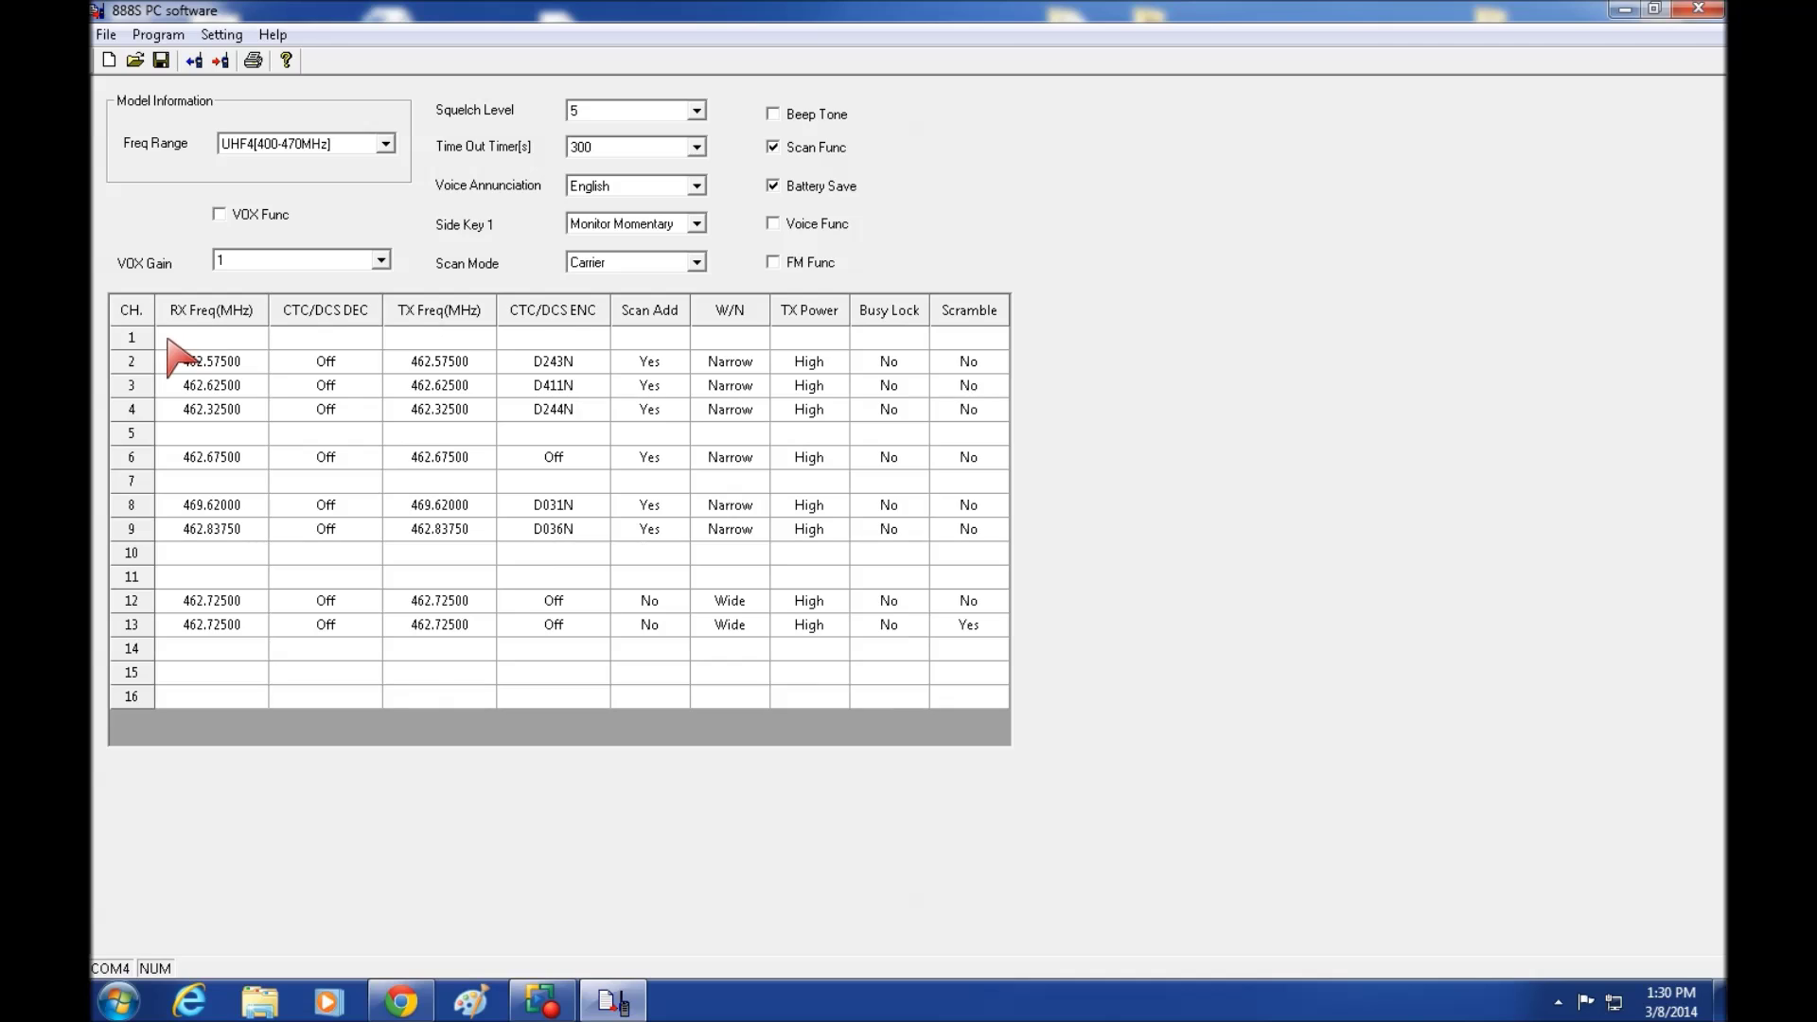
# Examine channel 1's receive and transmit frequency cells and its CTC/DCS decode and encode cells.
pyautogui.click(236, 337)
pyautogui.click(339, 341)
pyautogui.click(445, 342)
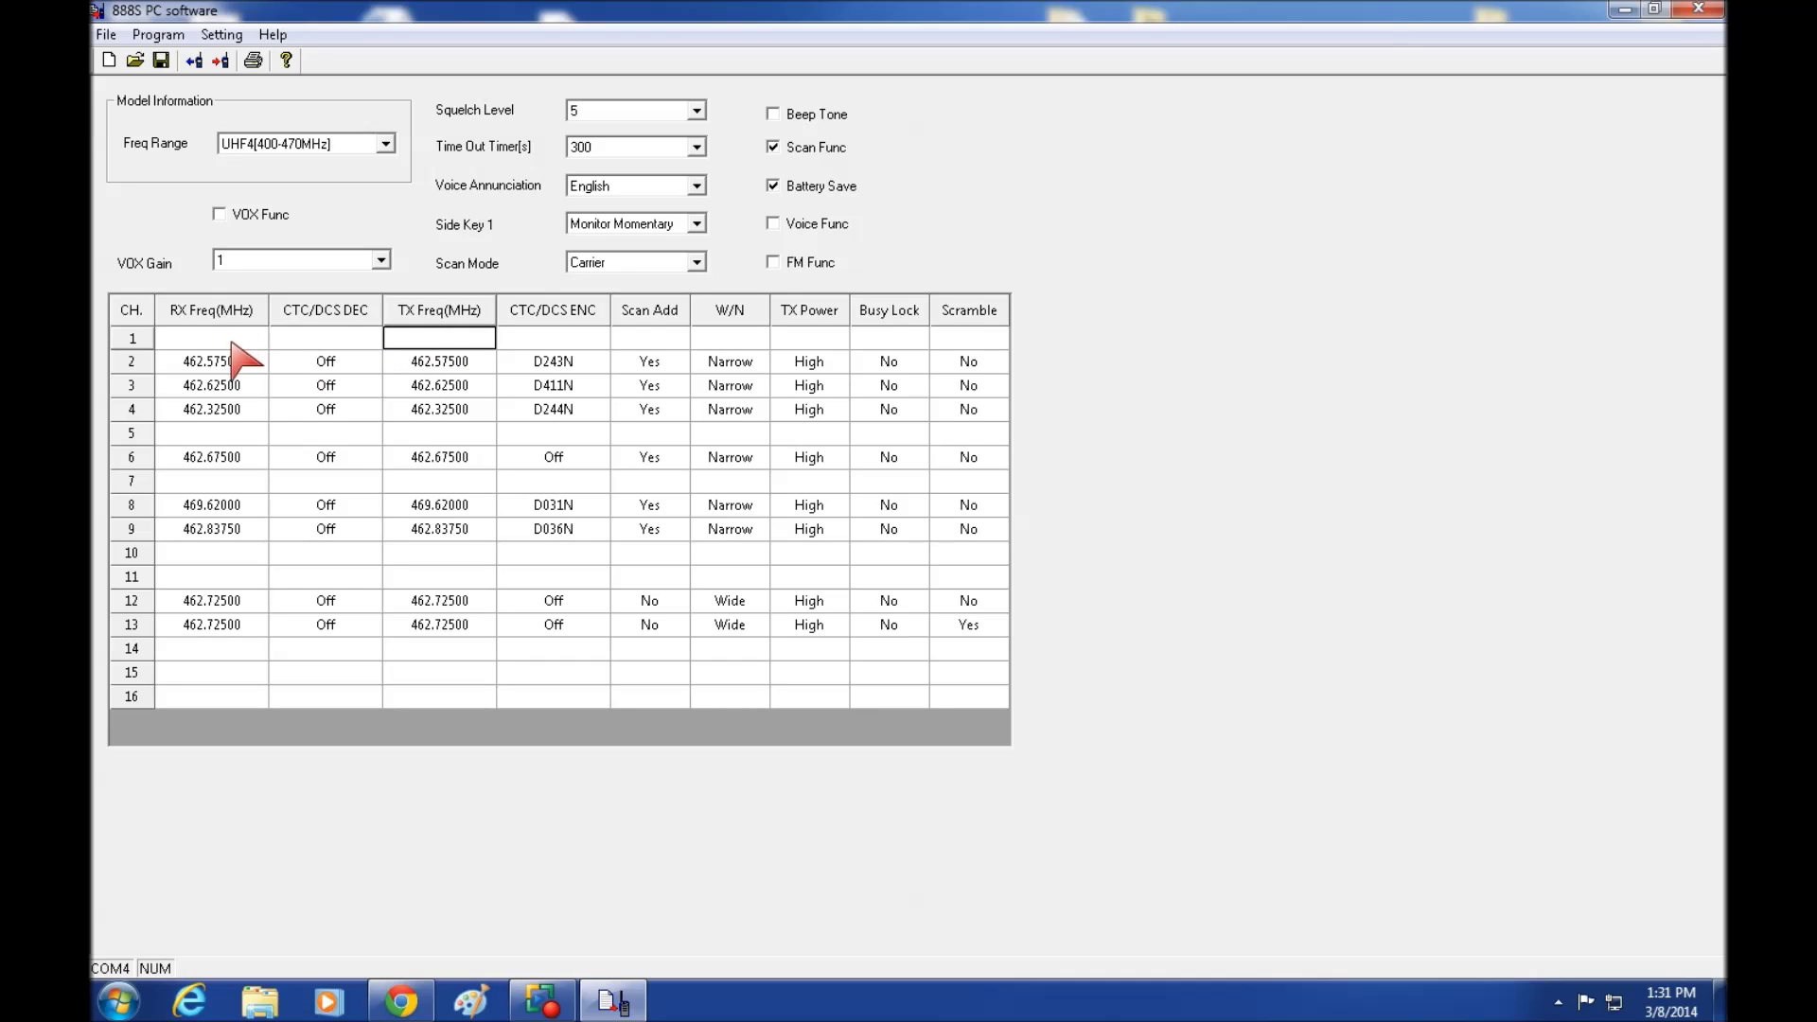
pyautogui.click(231, 339)
pyautogui.click(437, 340)
pyautogui.click(248, 337)
pyautogui.click(416, 339)
pyautogui.click(354, 333)
pyautogui.click(544, 332)
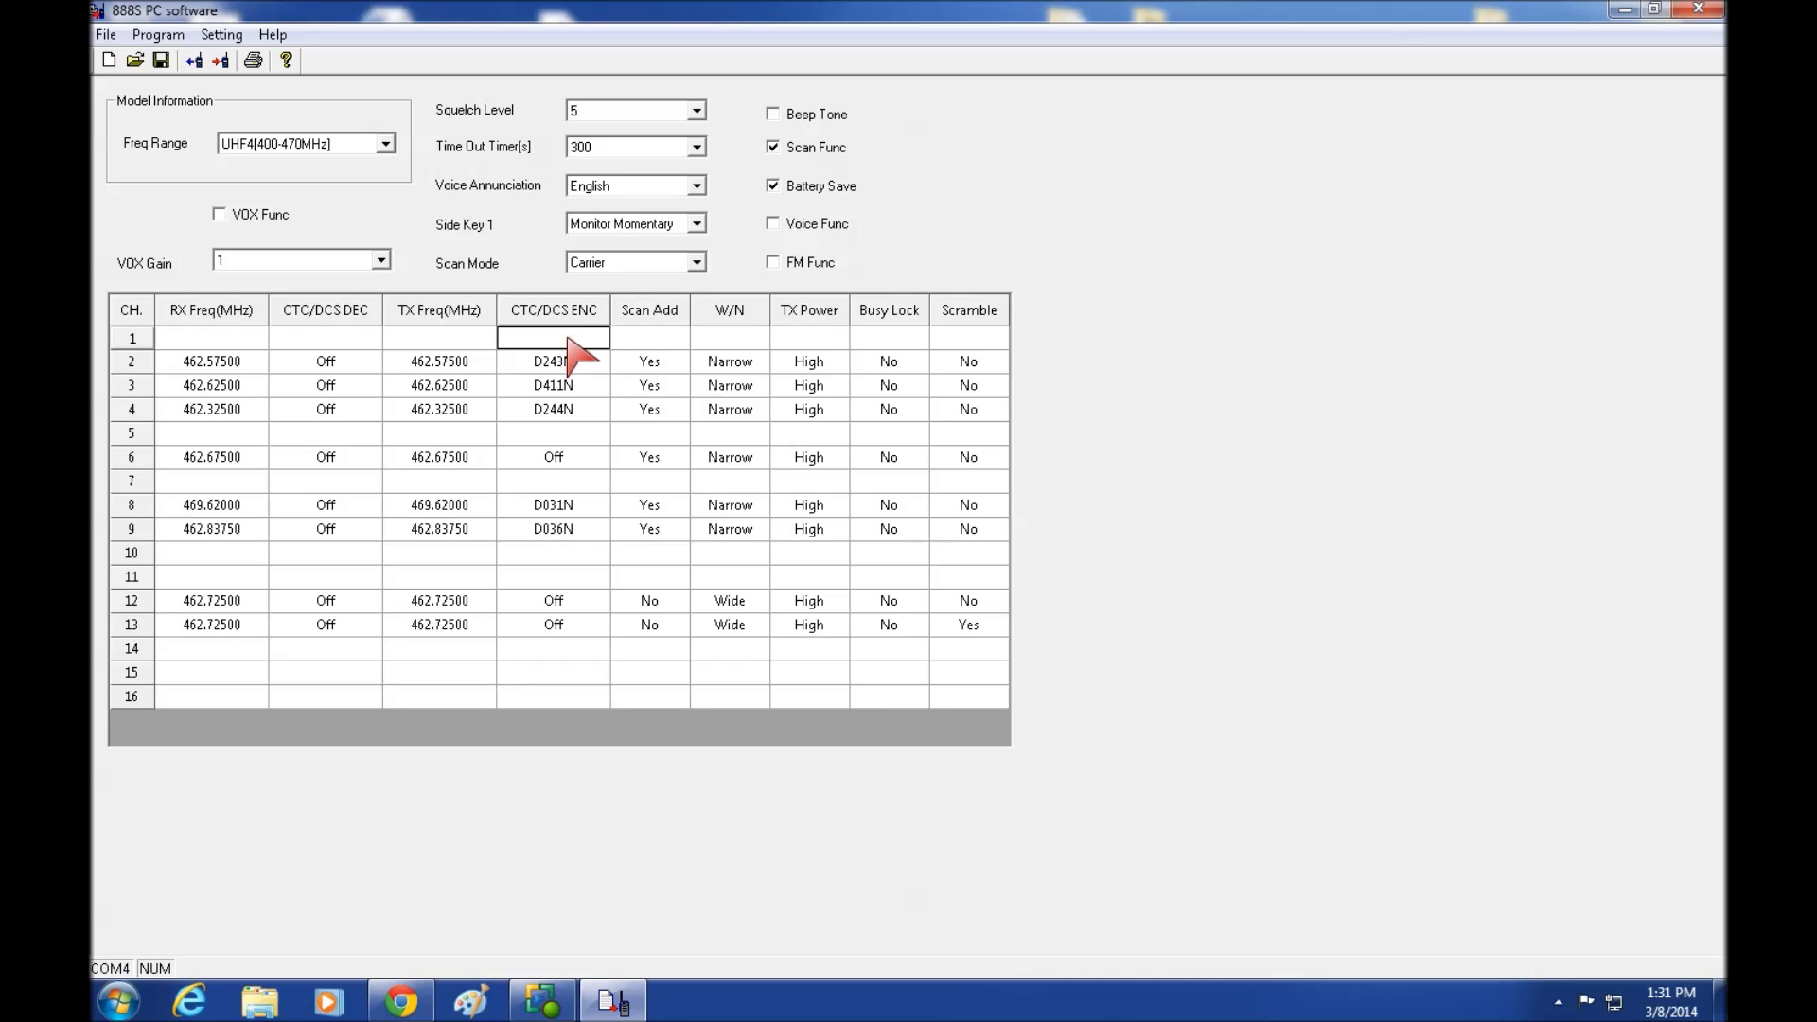
# Look through the CTC/DCS encode tones available for channel 2 and inspect its Scan Add setting.
pyautogui.click(591, 360)
pyautogui.click(597, 362)
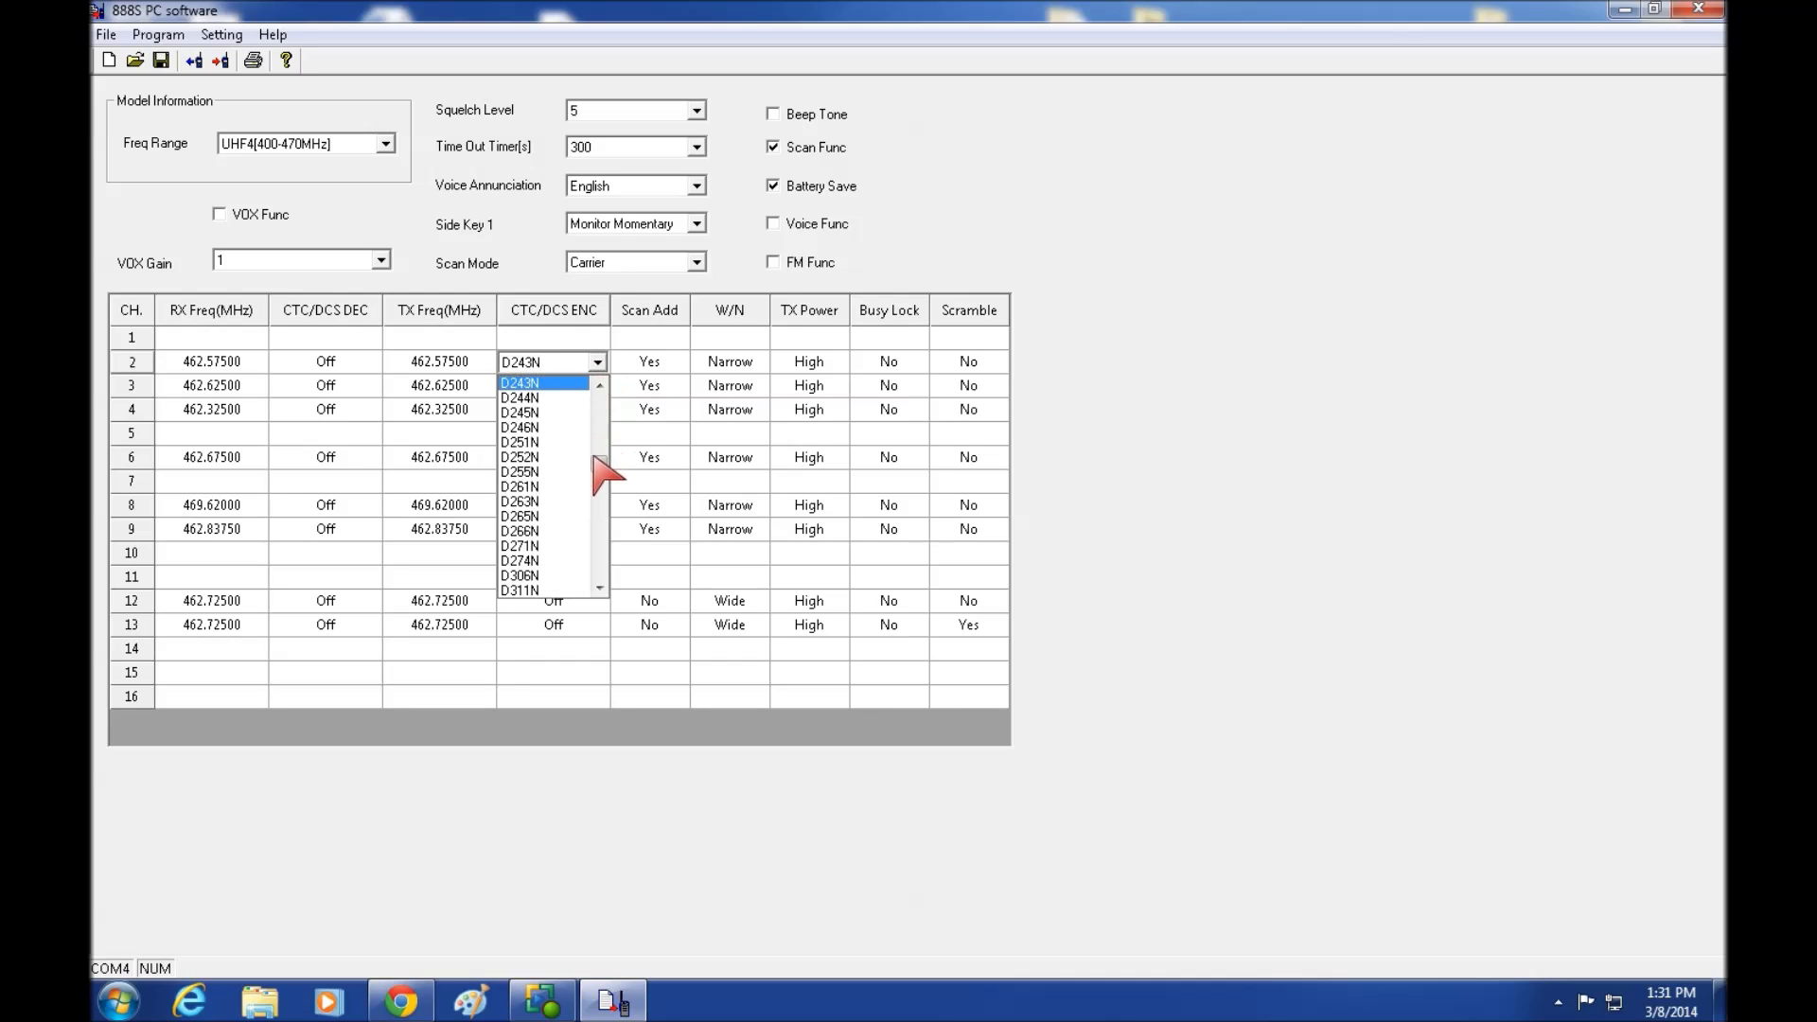
pyautogui.moveTo(598, 459); pyautogui.dragTo(611, 409)
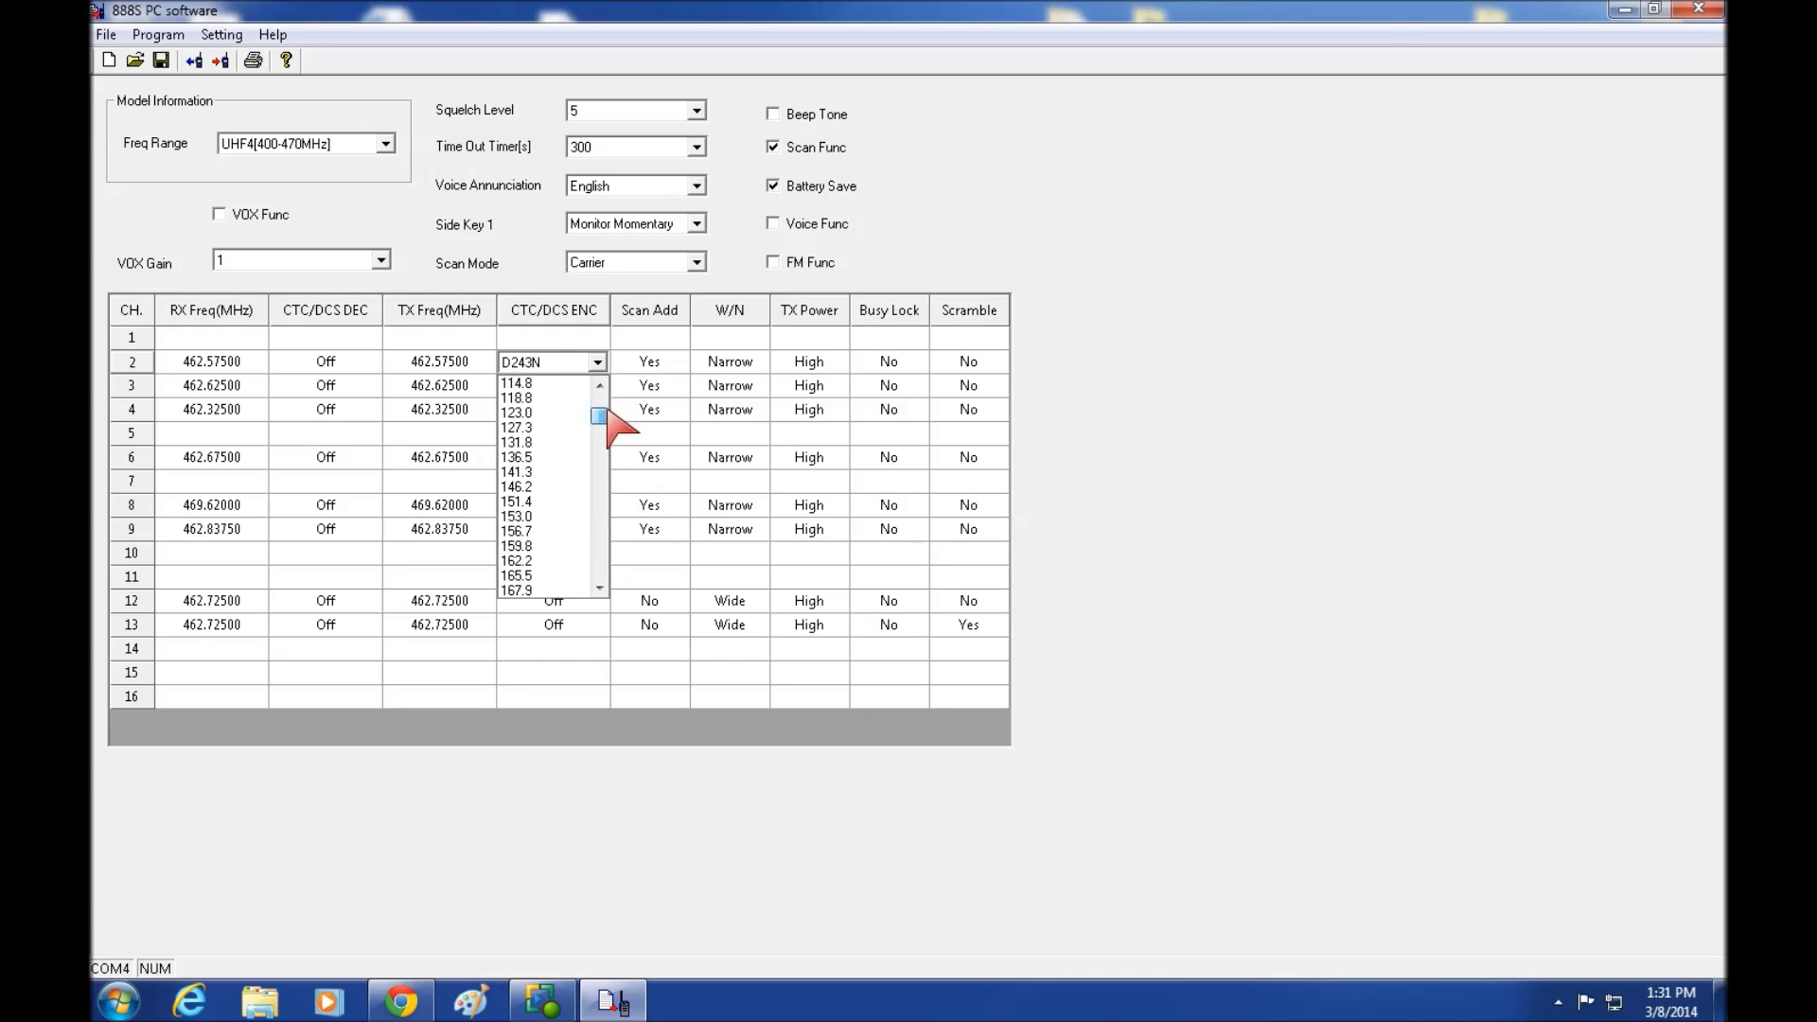
pyautogui.moveTo(607, 411)
pyautogui.mouseDown()
pyautogui.moveTo(605, 447)
pyautogui.moveTo(606, 426)
pyautogui.mouseUp()
pyautogui.click(1115, 346)
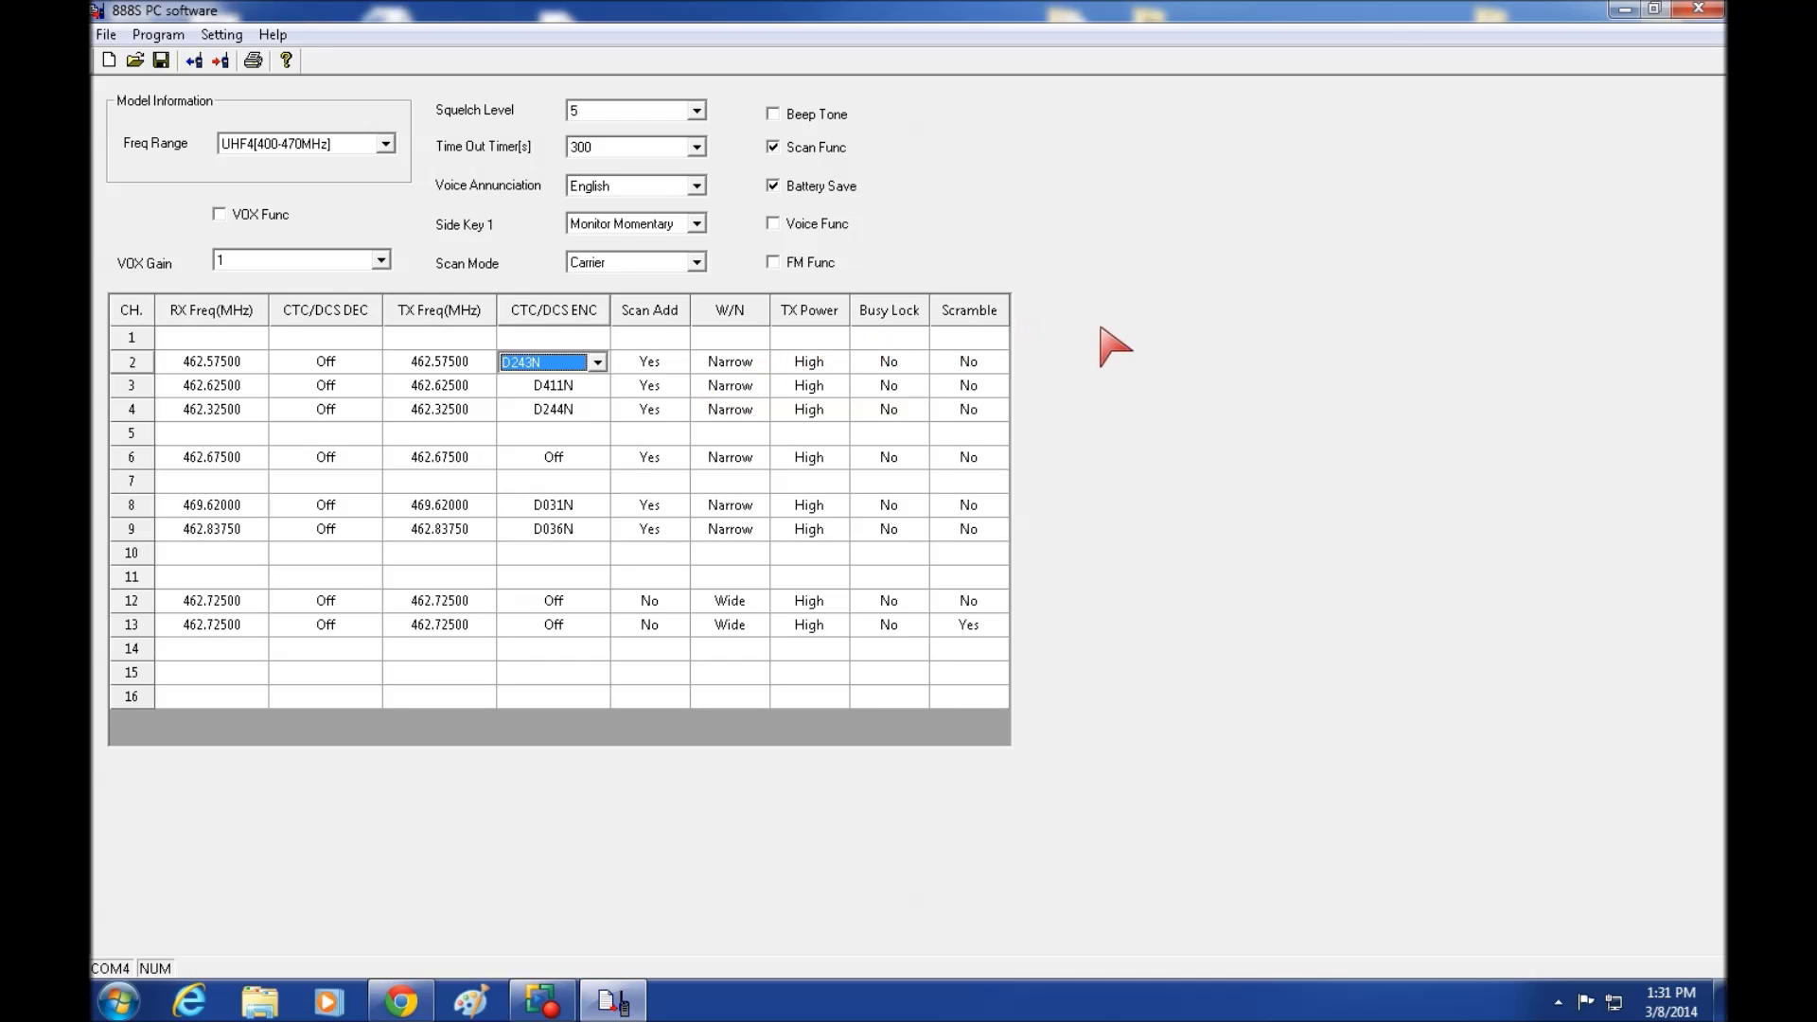
pyautogui.click(666, 365)
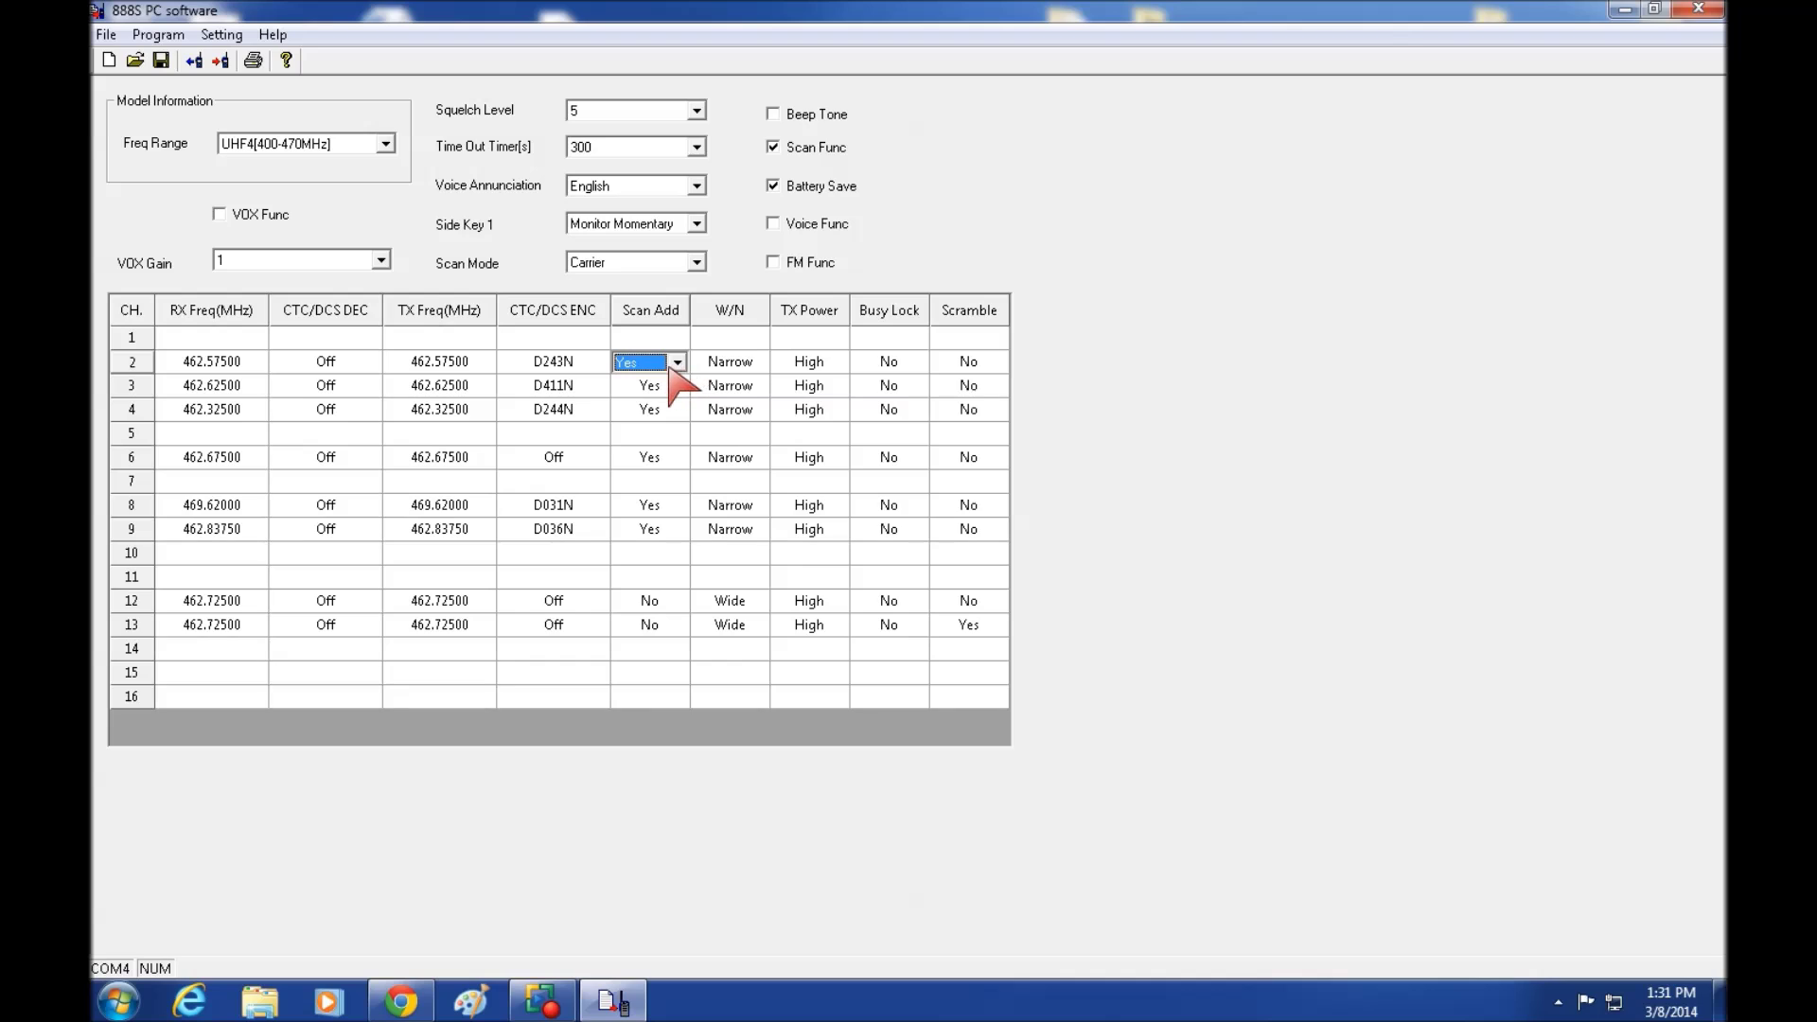
# Inspect channel 16's cells from the receive frequency through the TX power.
pyautogui.click(156, 698)
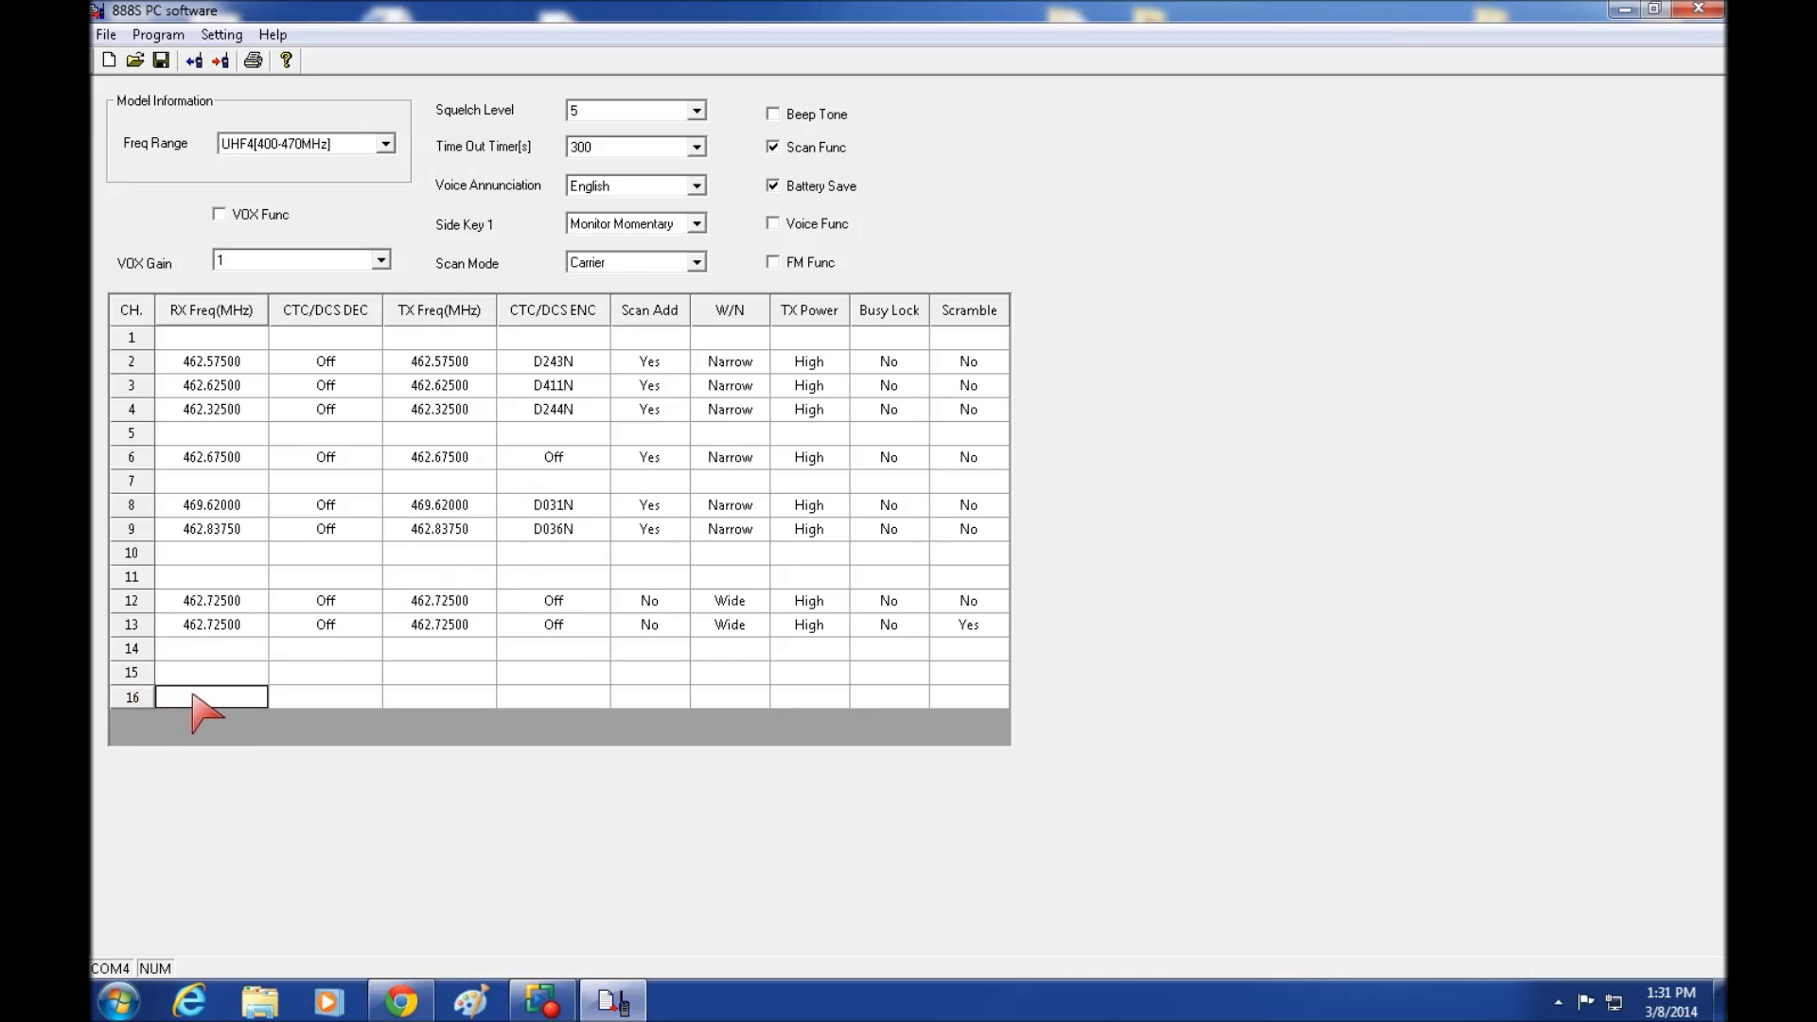
pyautogui.click(301, 700)
pyautogui.click(407, 702)
pyautogui.click(535, 702)
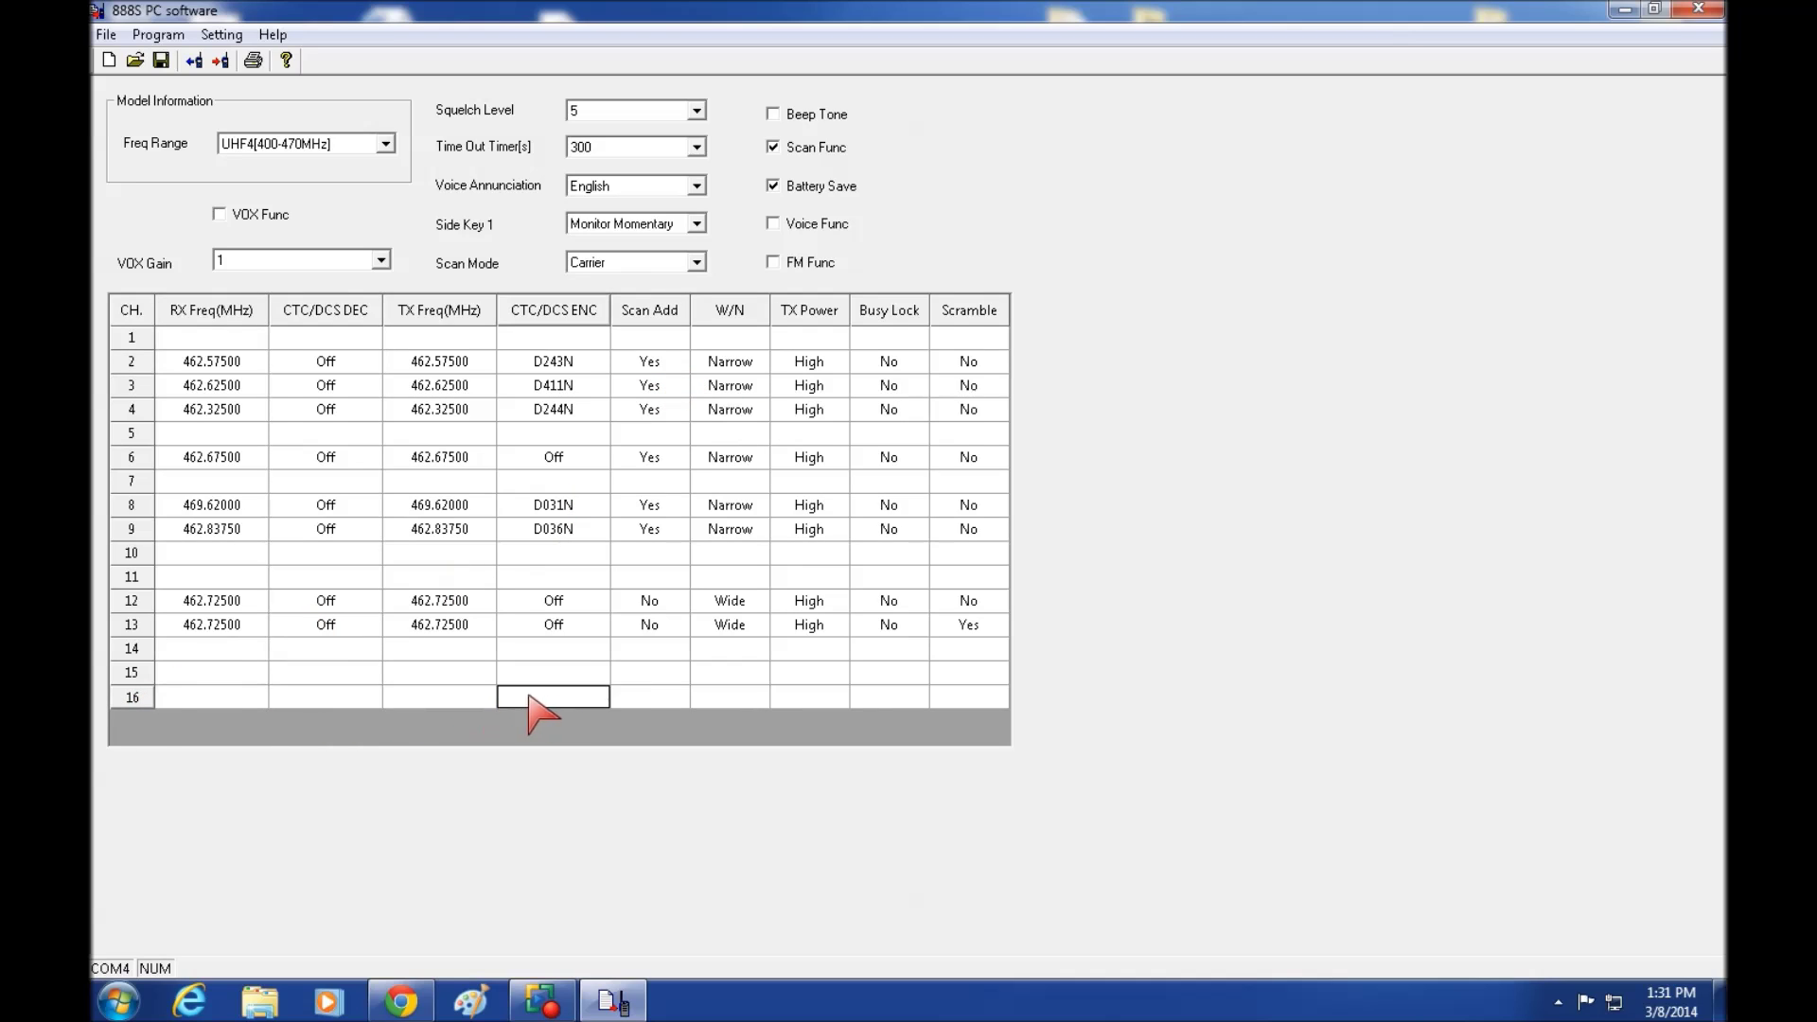
pyautogui.click(654, 704)
pyautogui.click(719, 705)
pyautogui.click(800, 704)
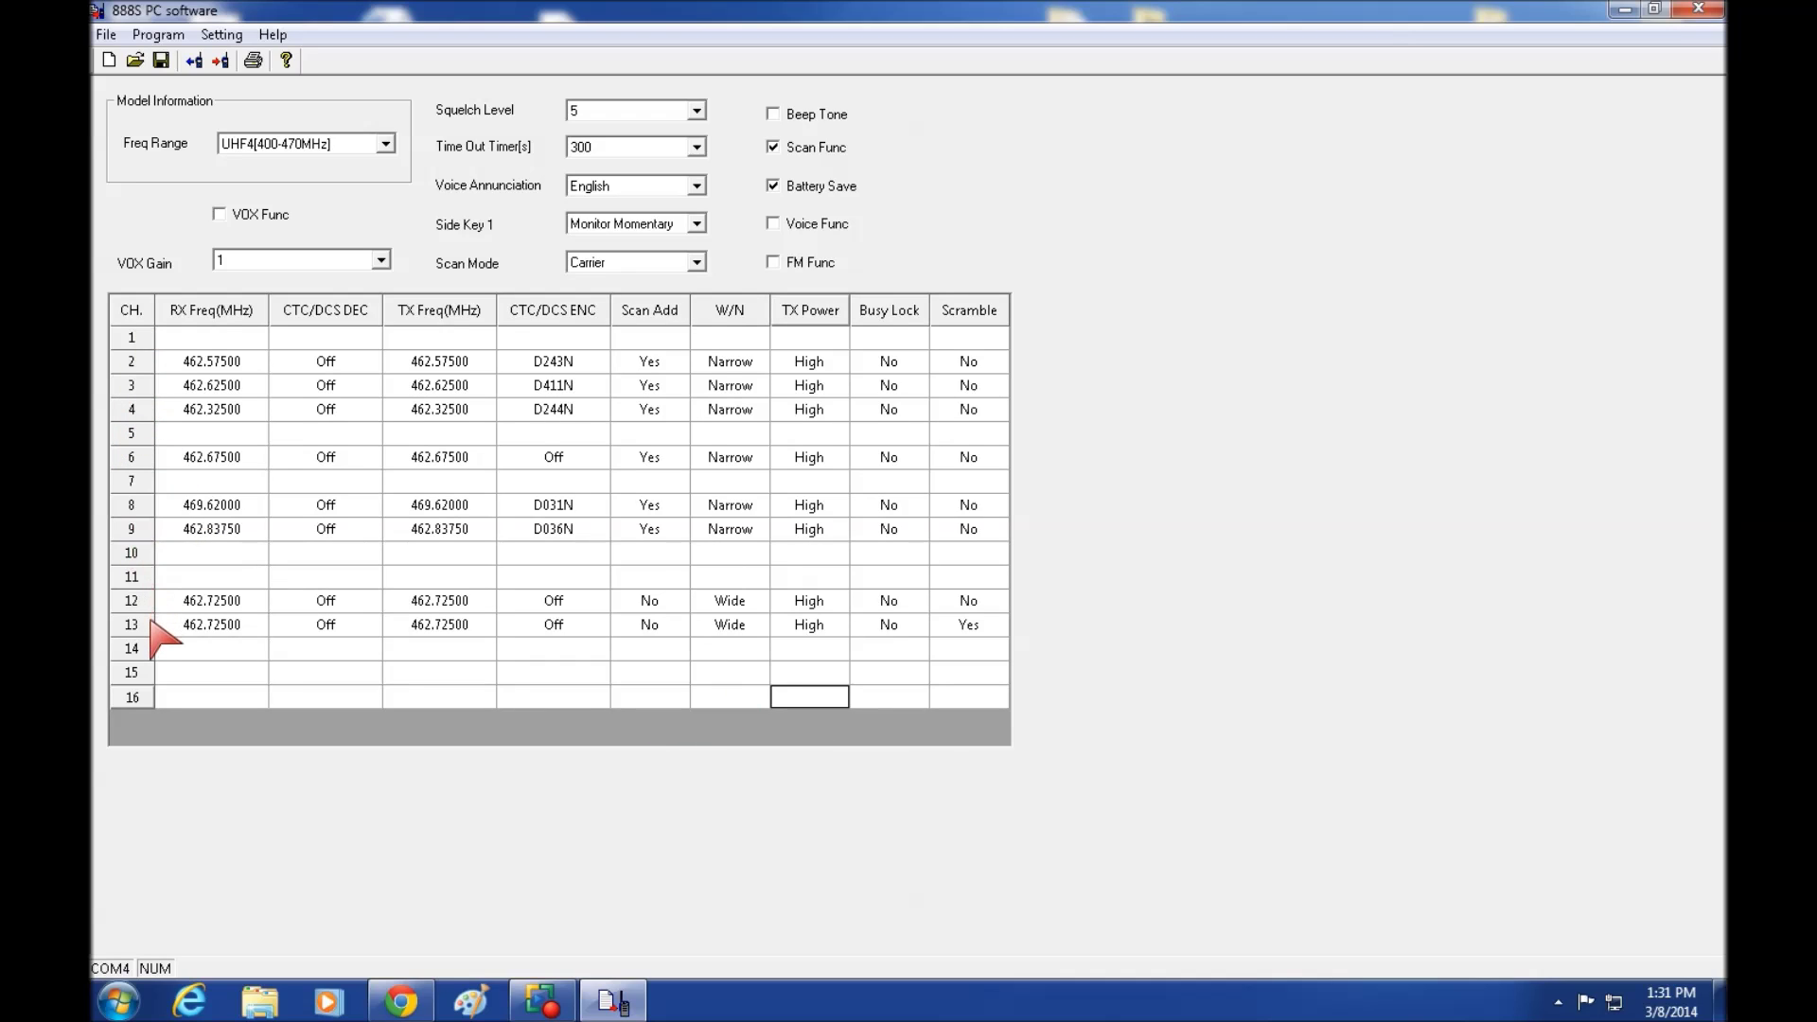
# Set channel 2's W/N bandwidth to Wide.
pyautogui.click(725, 363)
pyautogui.click(757, 363)
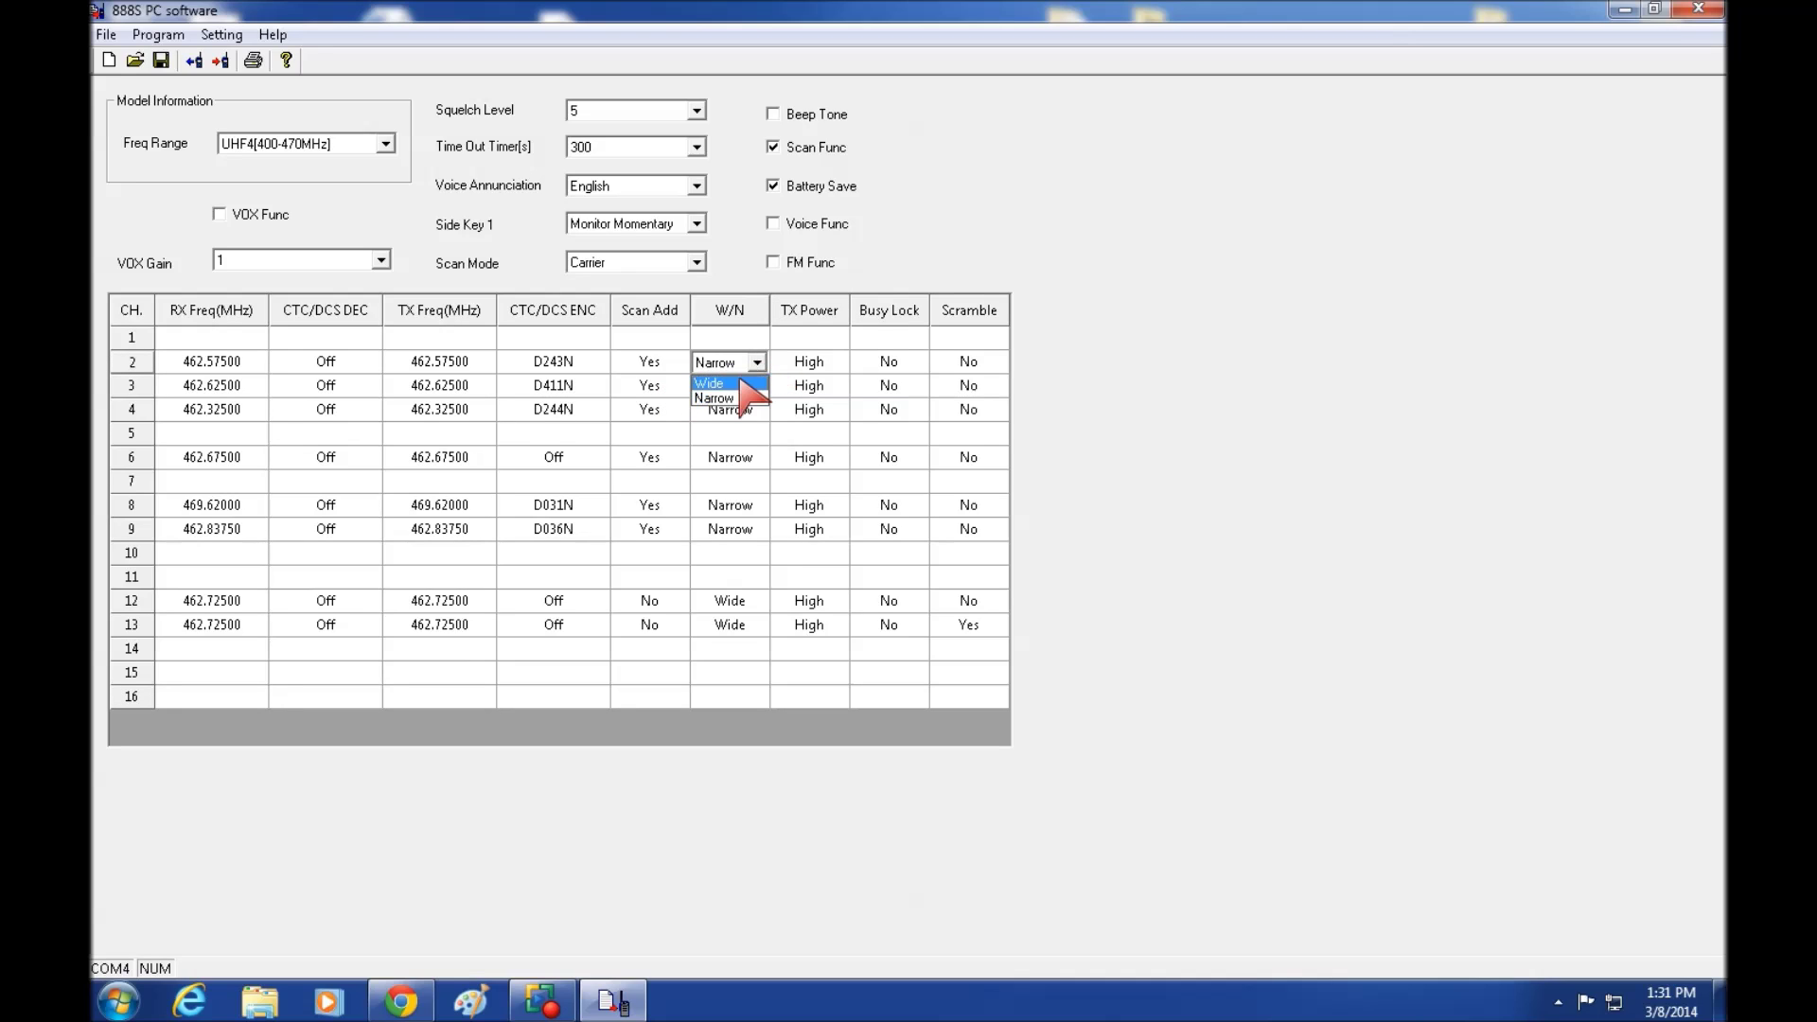
pyautogui.click(757, 361)
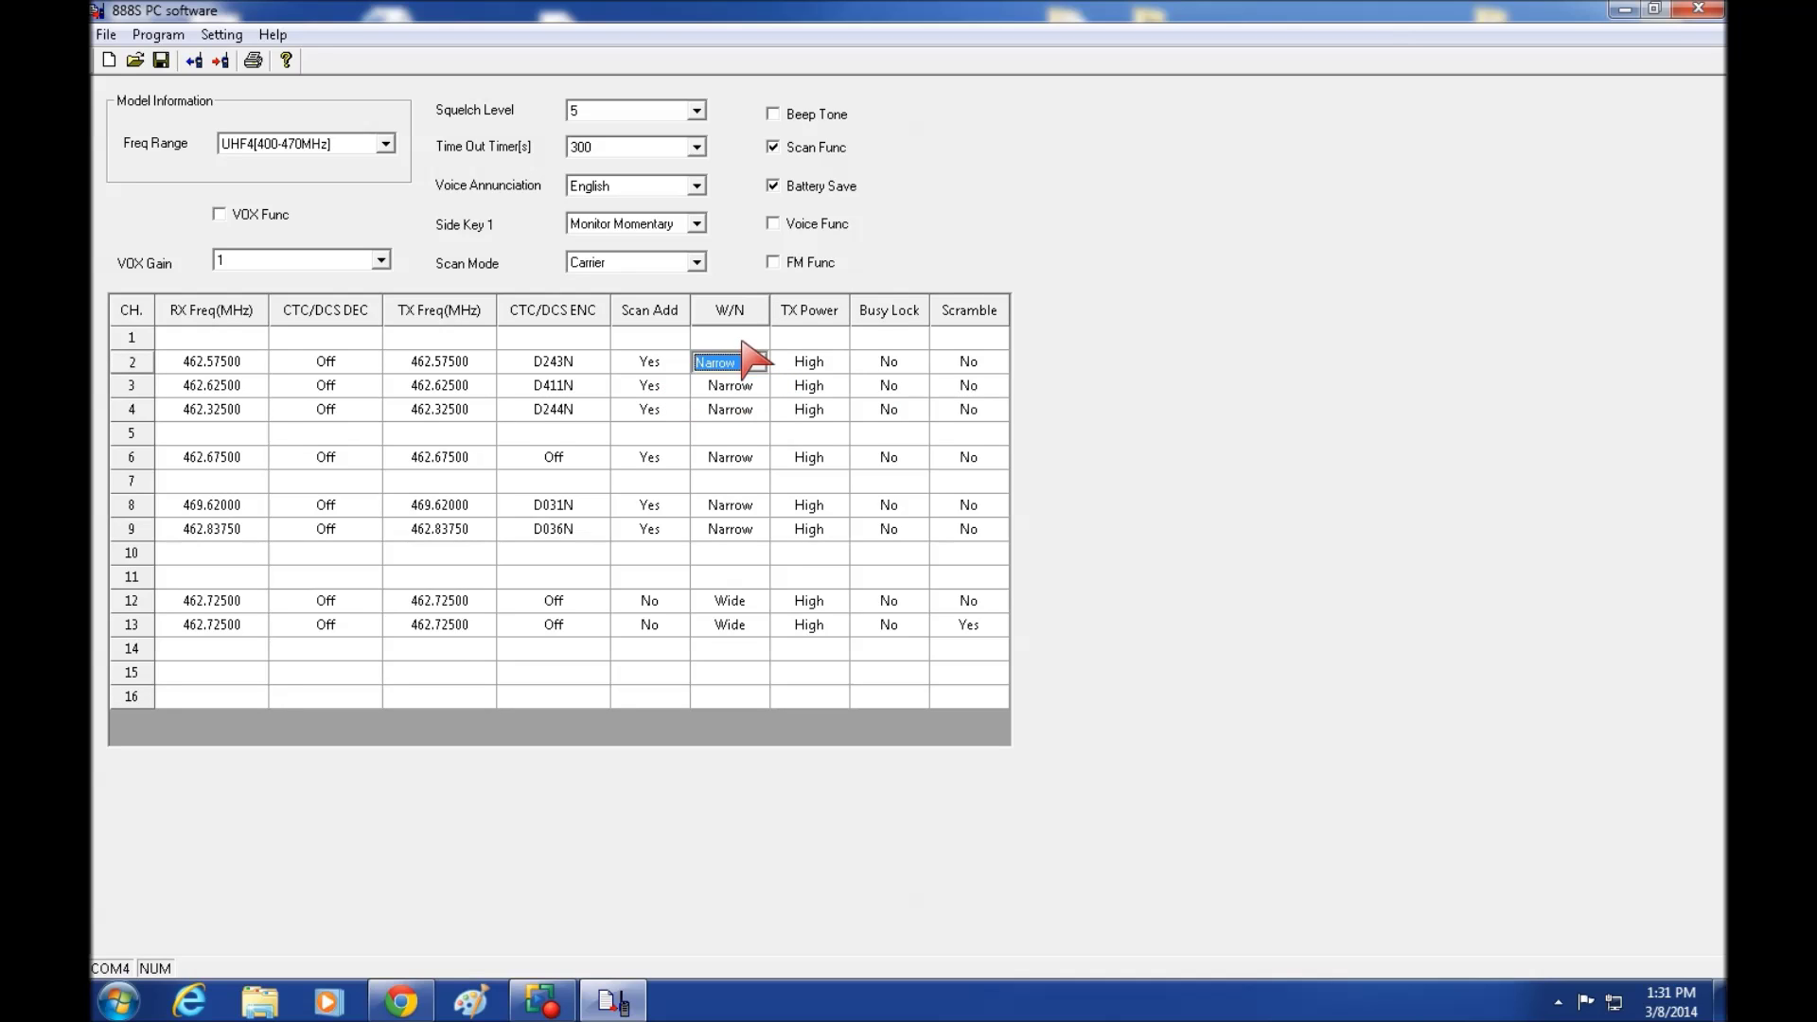
pyautogui.click(757, 362)
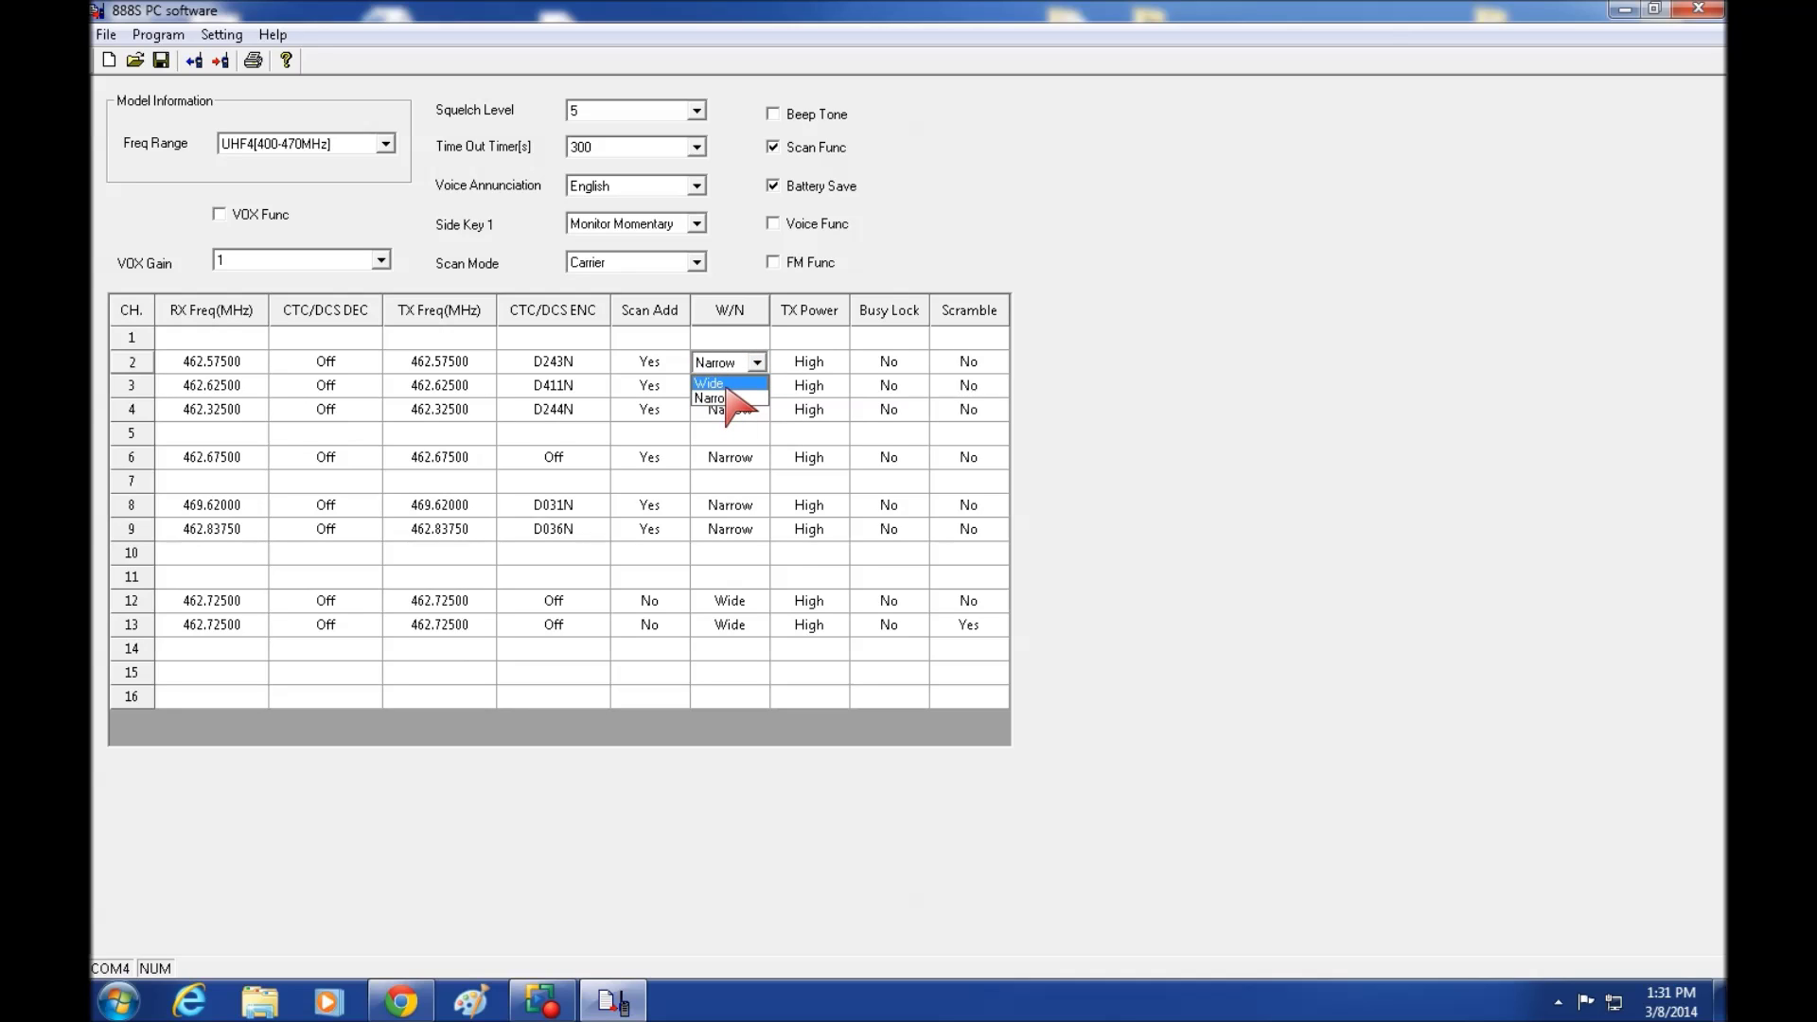
pyautogui.click(727, 388)
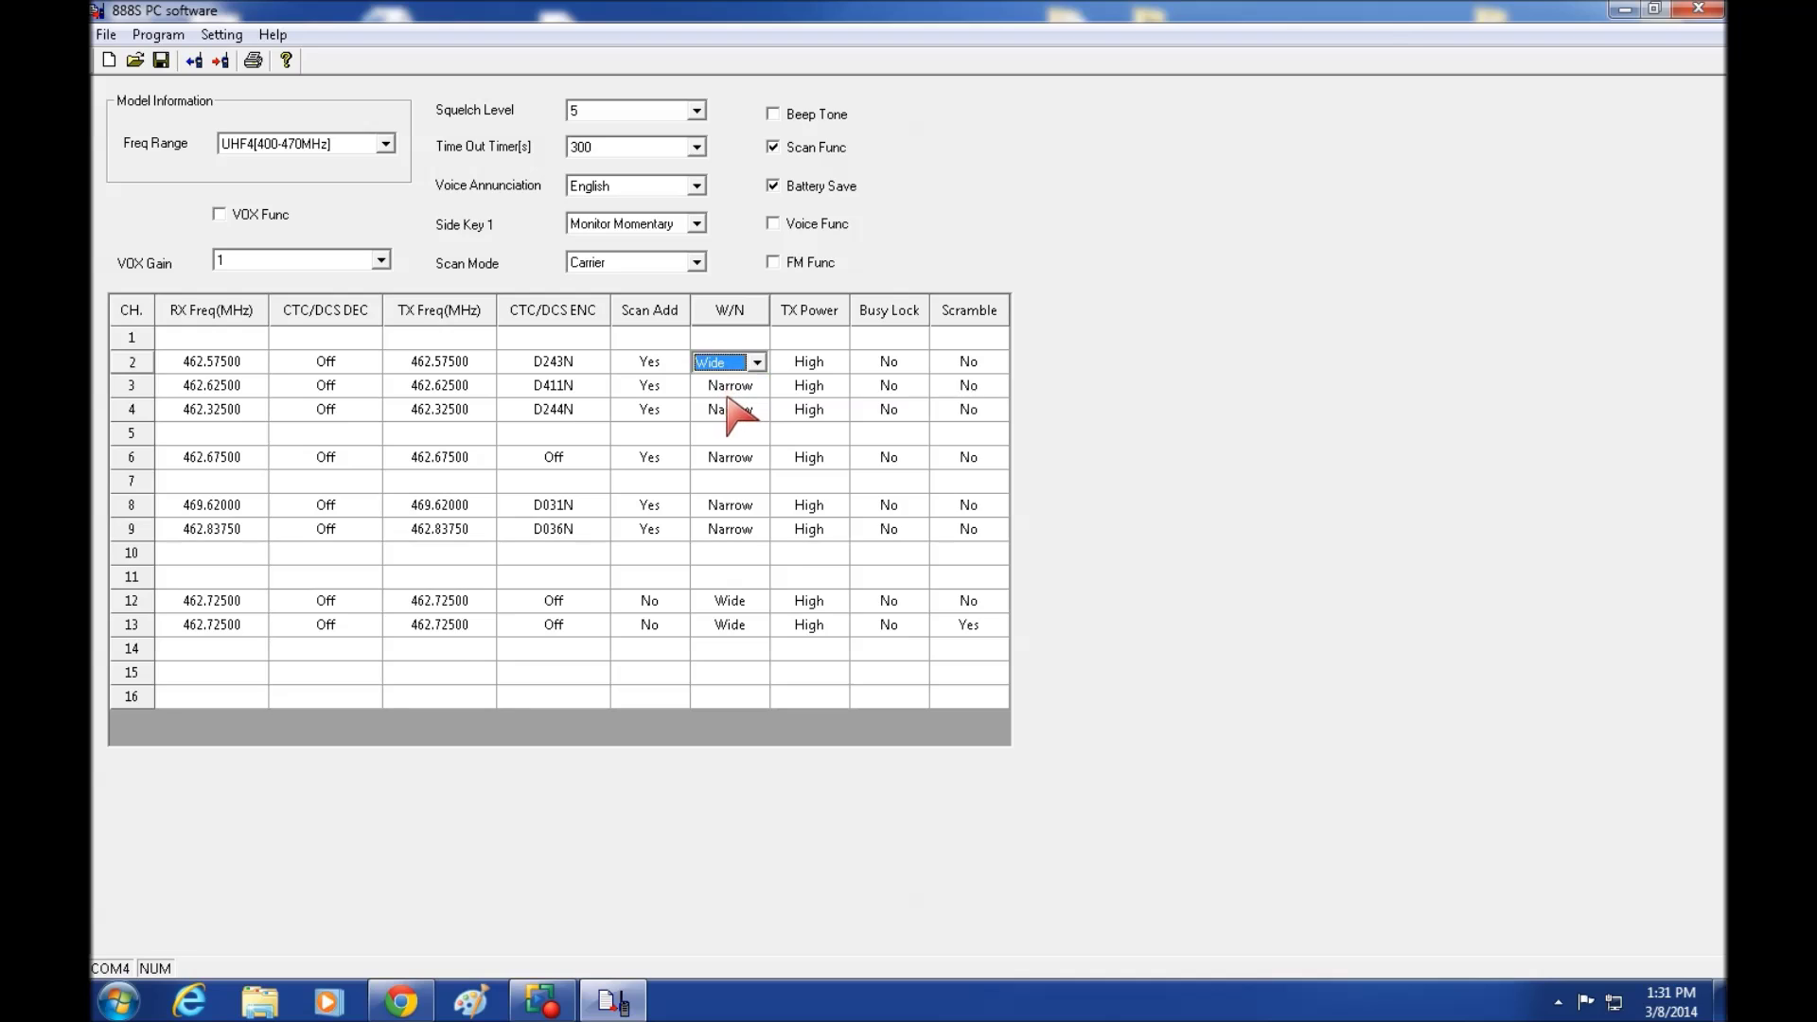
pyautogui.click(734, 389)
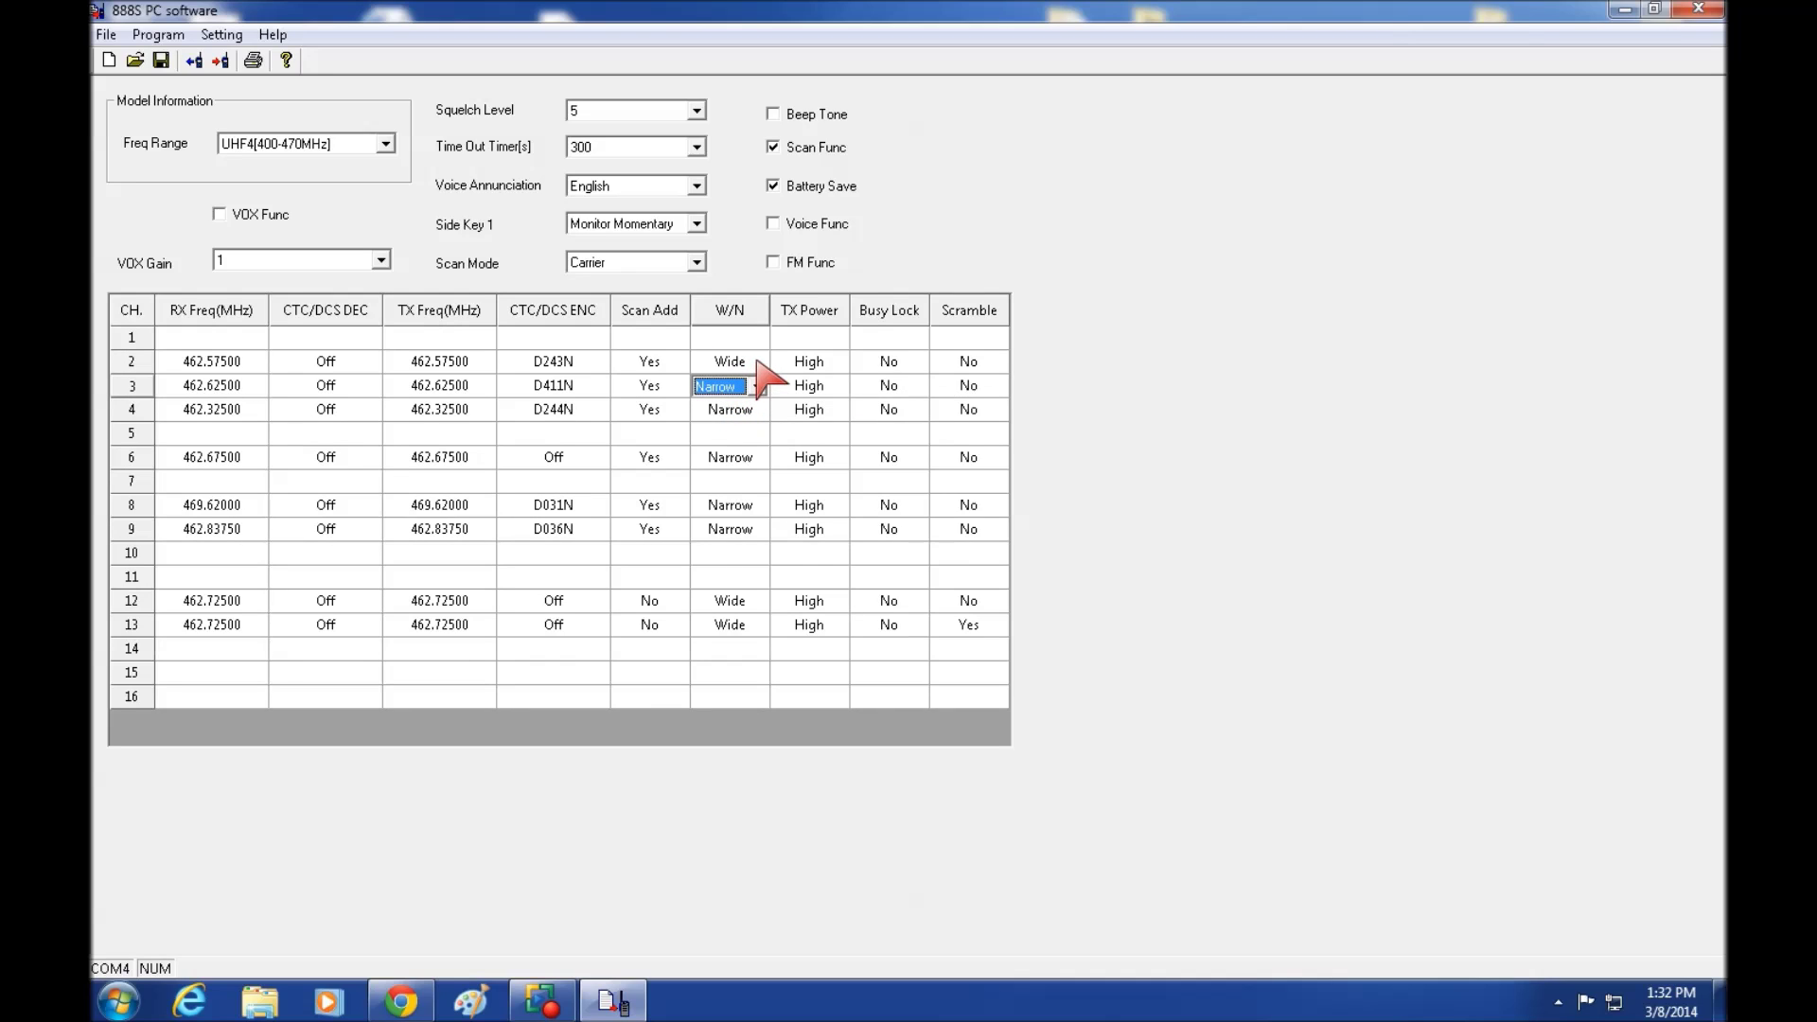
# Inspect channel 2's TX Power and Busy Lock settings and the options available for Scramble.
pyautogui.click(807, 362)
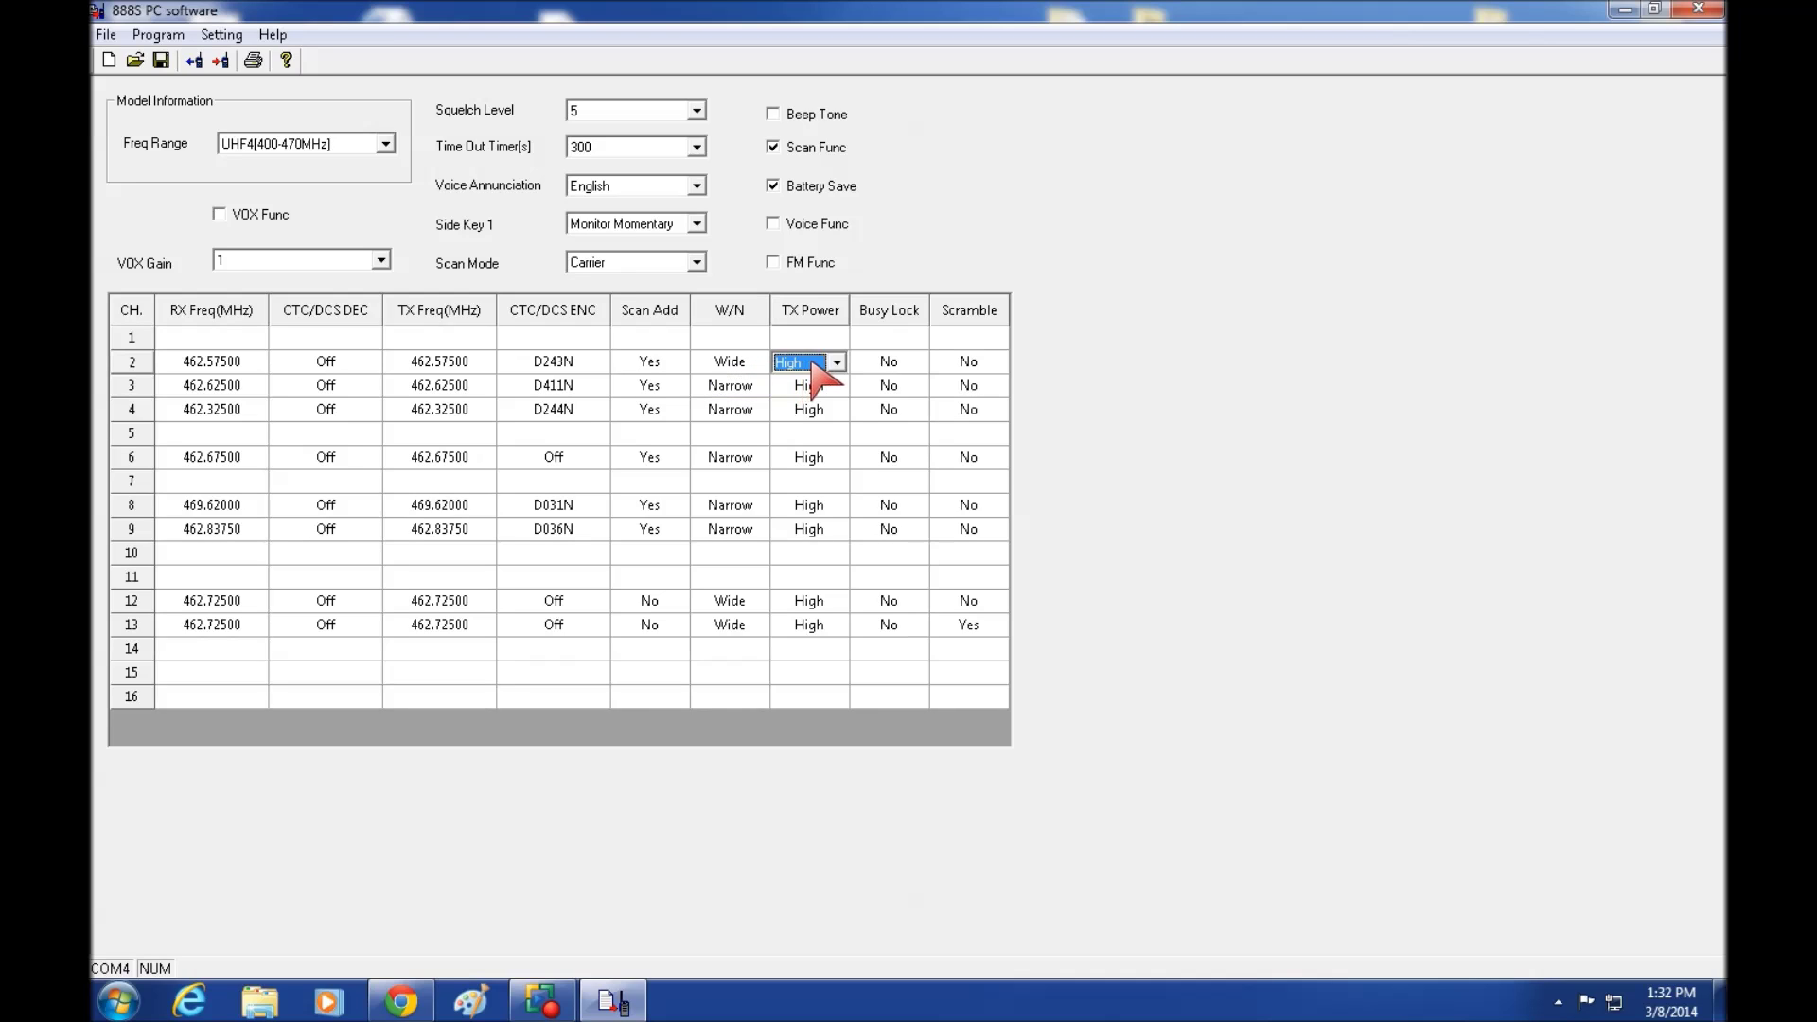
pyautogui.click(836, 362)
pyautogui.click(847, 374)
pyautogui.click(910, 366)
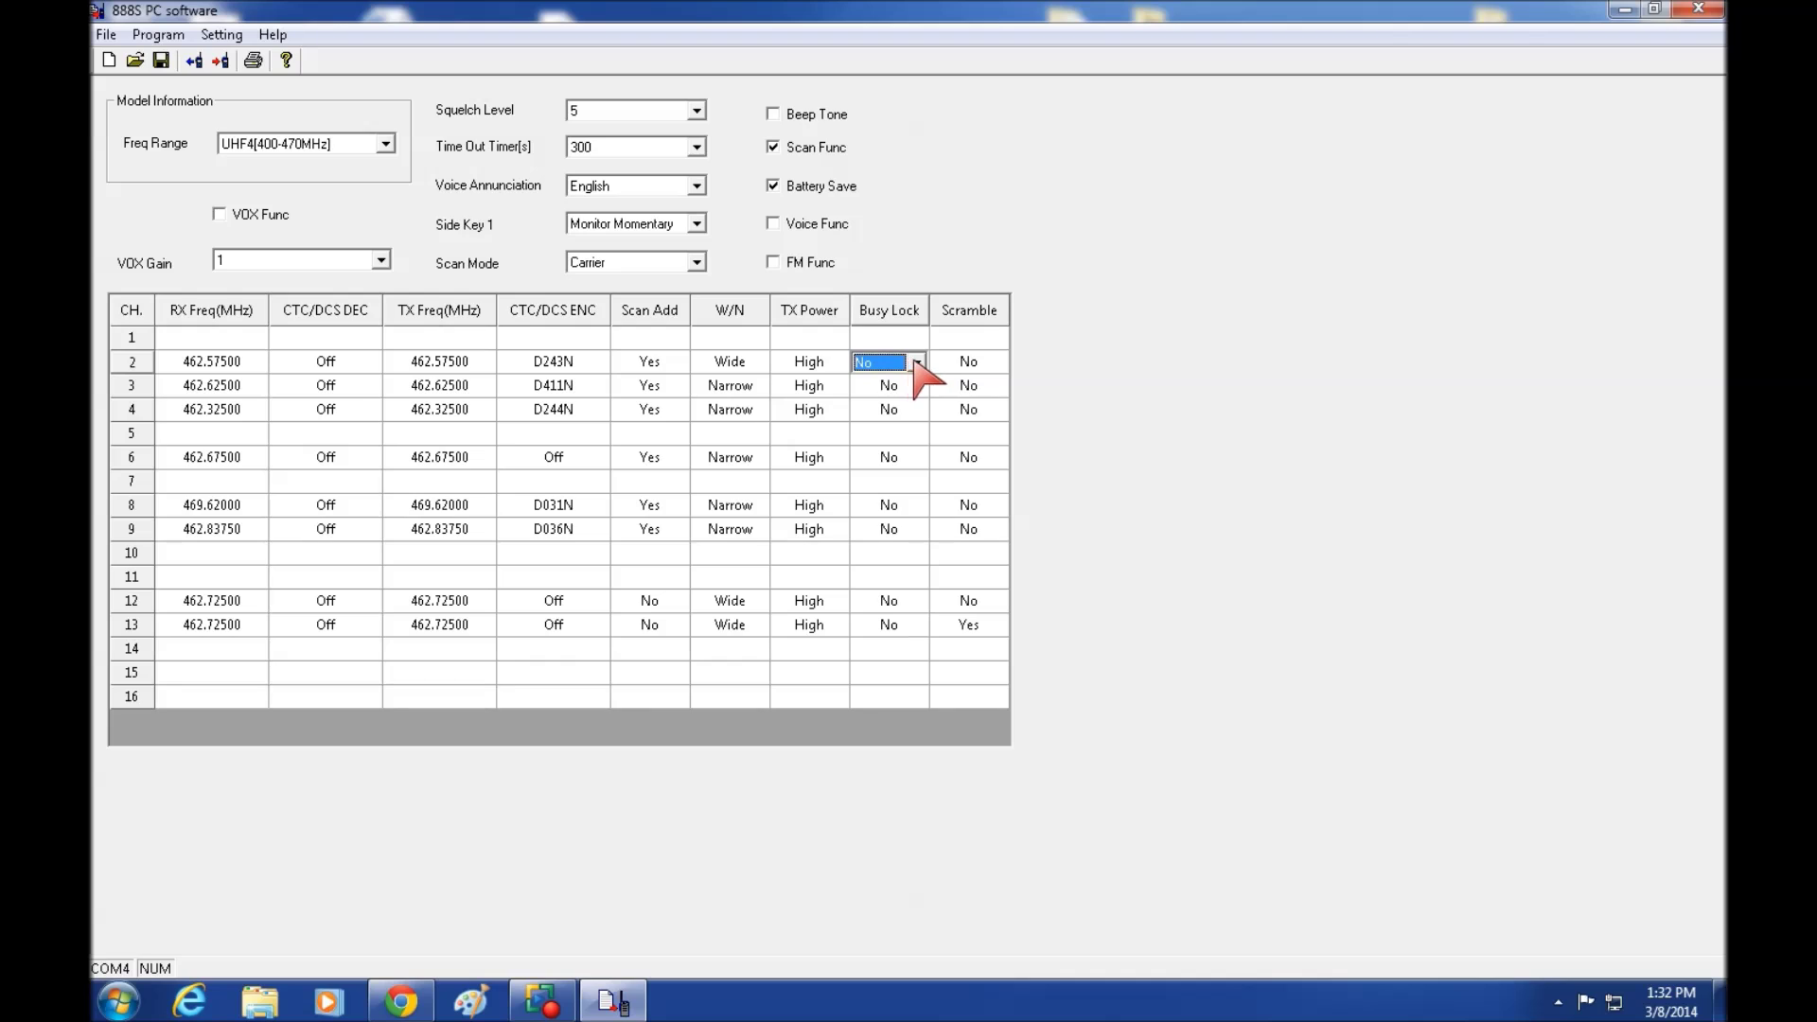
pyautogui.click(915, 363)
pyautogui.click(975, 365)
pyautogui.click(991, 364)
pyautogui.click(996, 364)
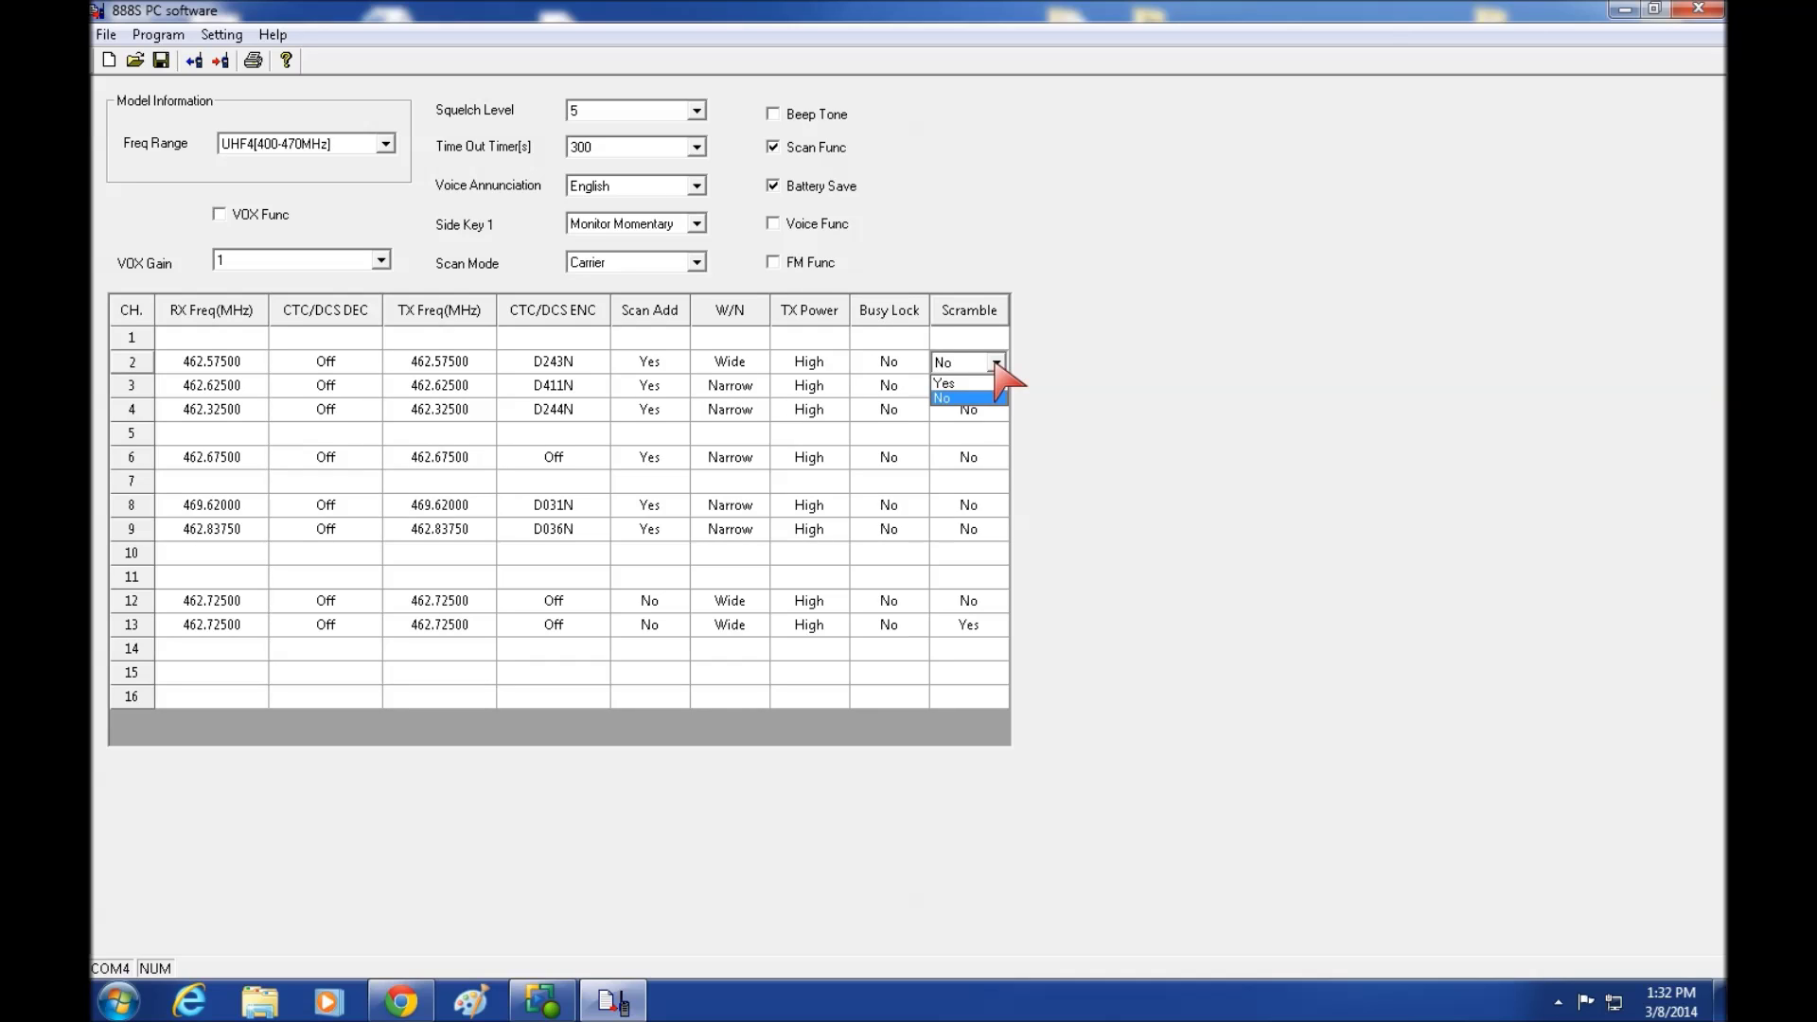
pyautogui.click(995, 363)
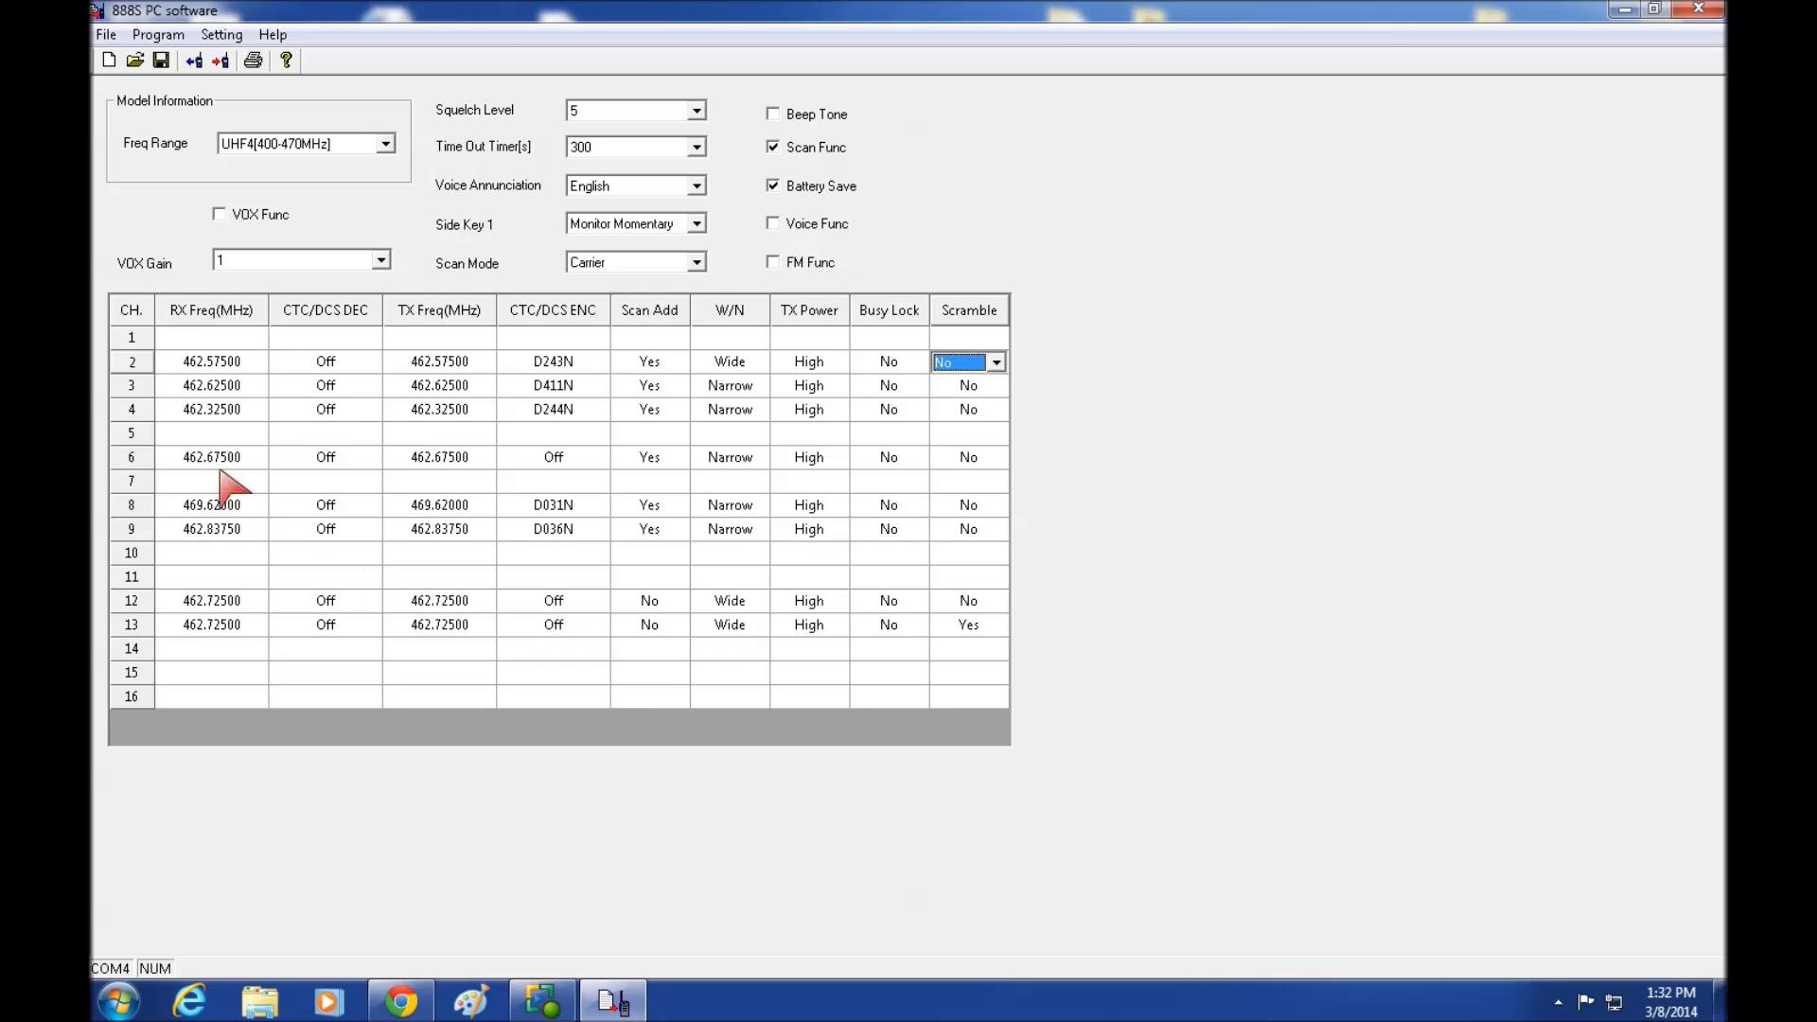
# Set channel 1's receive frequency to 462.575 MHz.
pyautogui.click(194, 340)
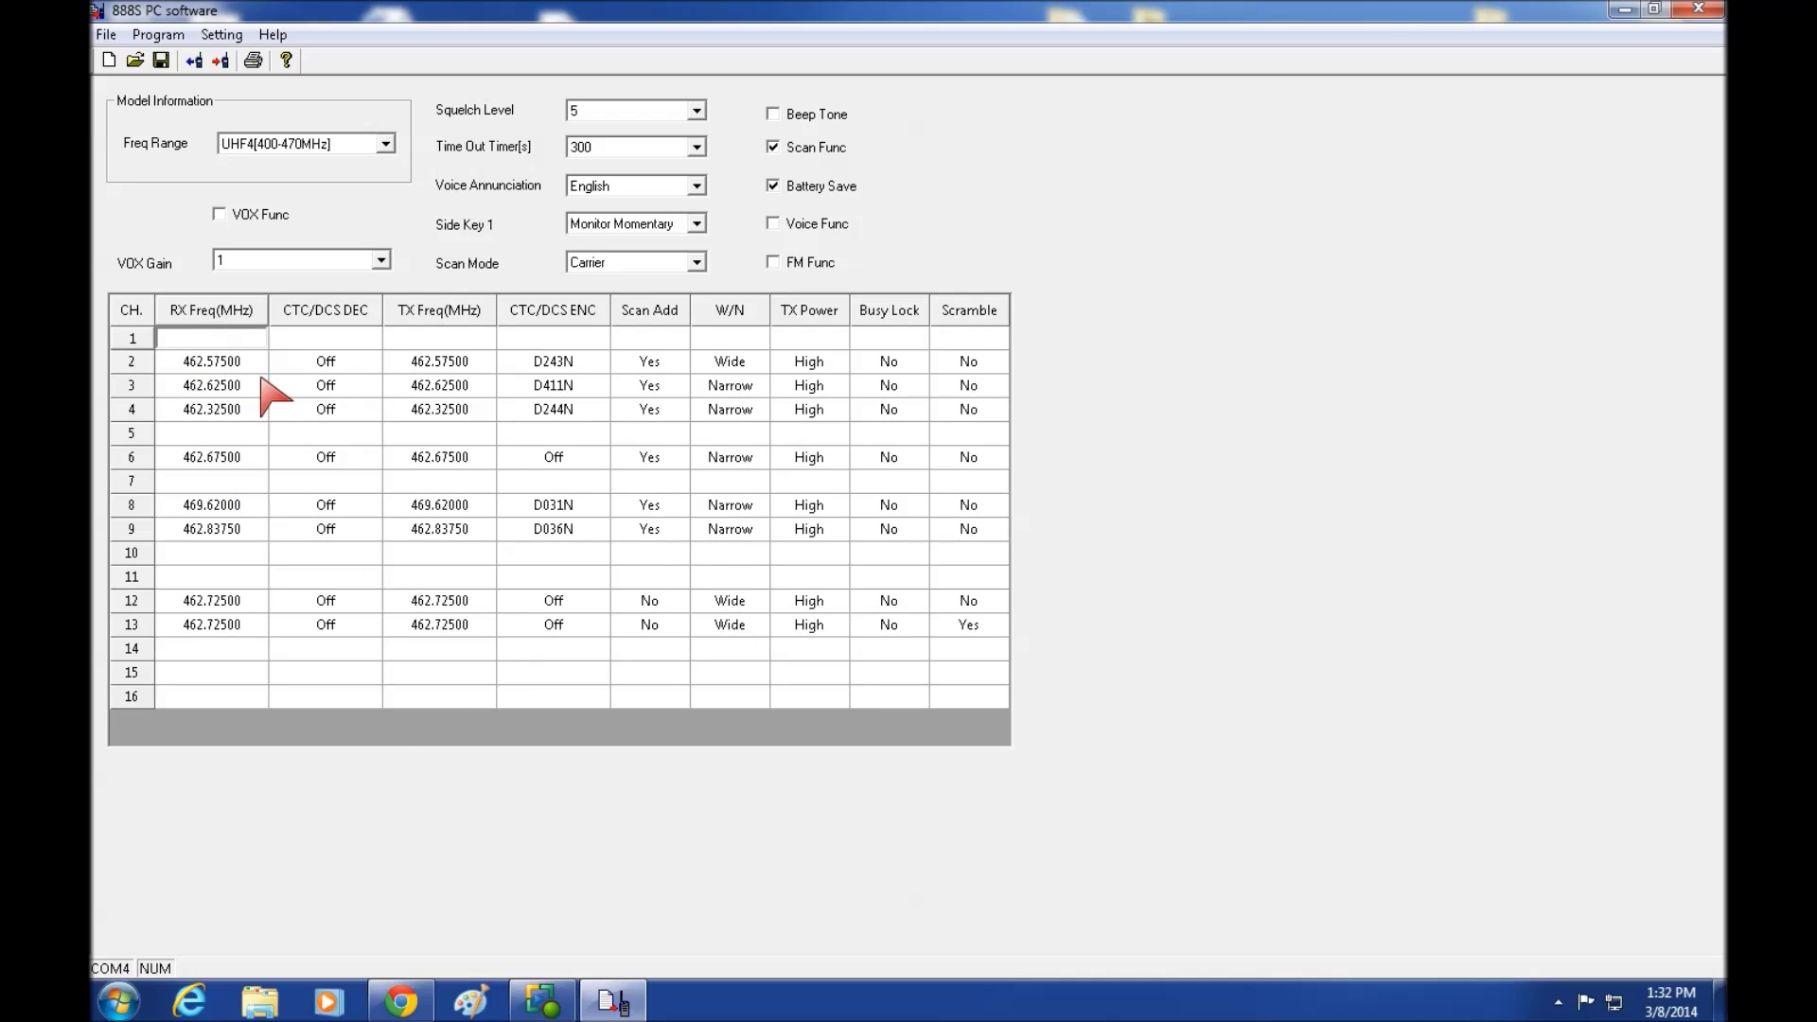
pyautogui.write('462.575')
pyautogui.press('Return')
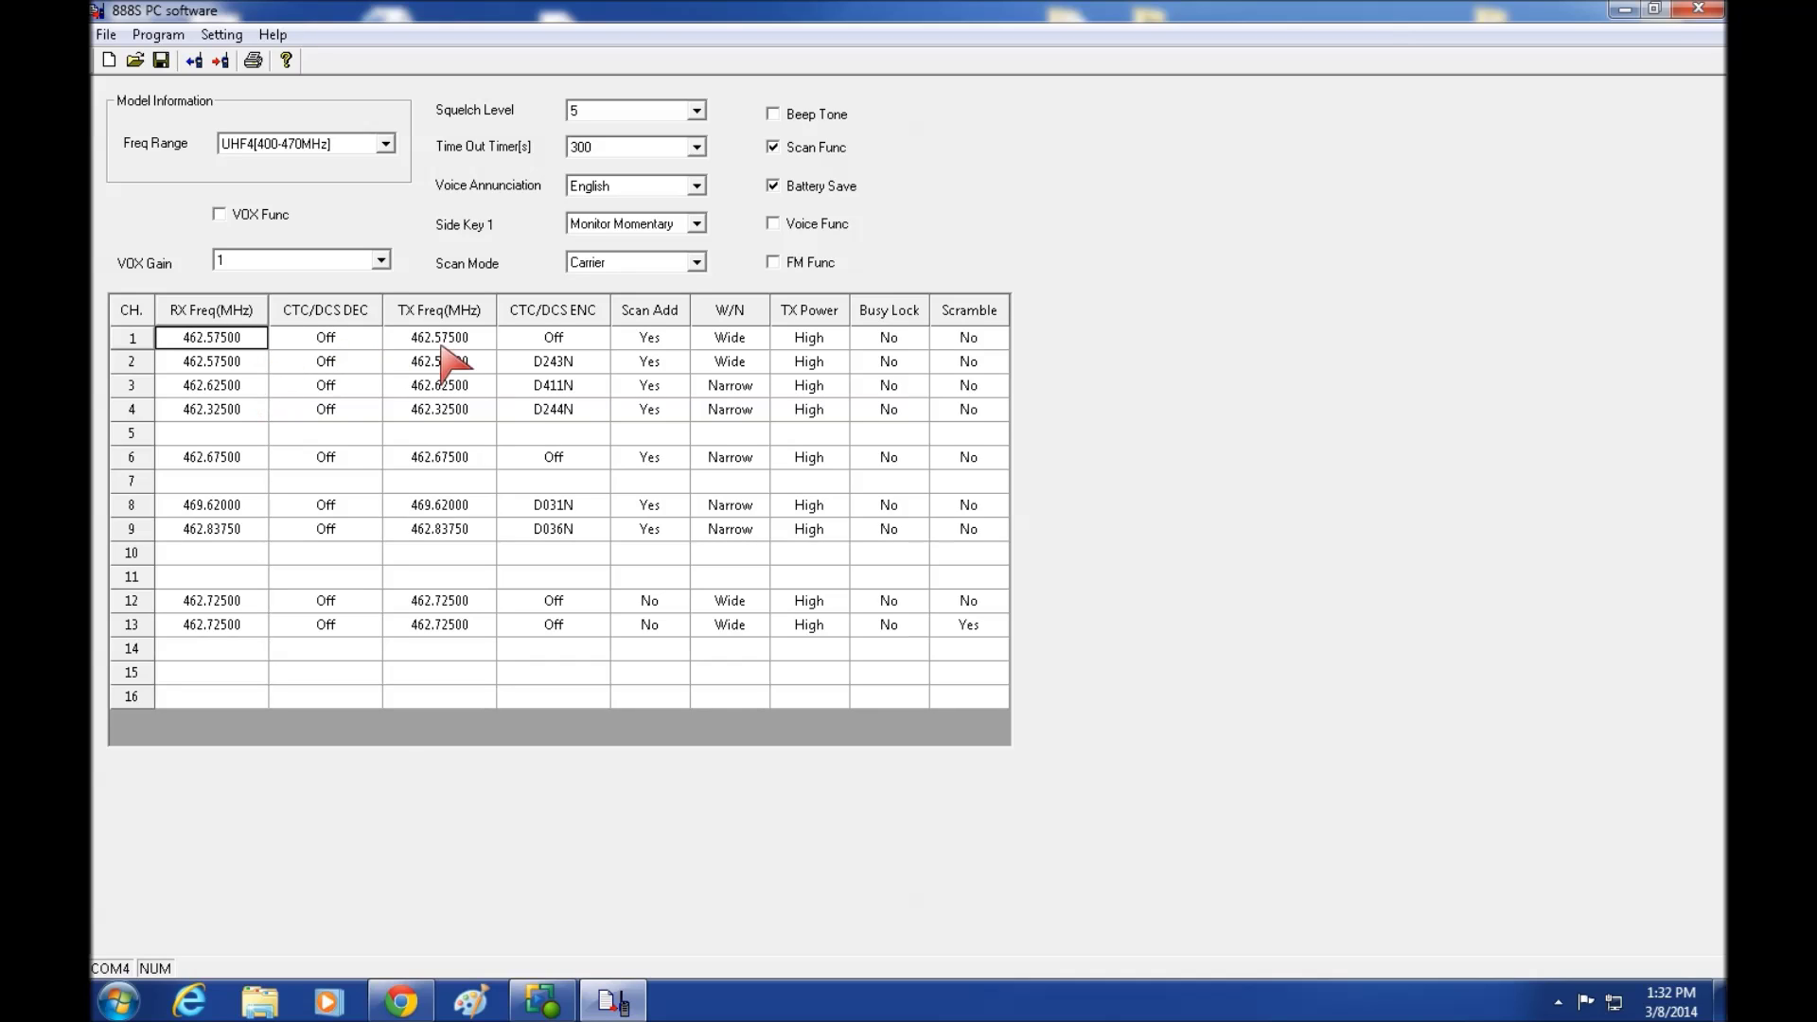
# Set channel 1's CTC/DCS encode code to D446N.
pyautogui.click(586, 340)
pyautogui.click(597, 337)
pyautogui.scroll(-20, 579, 474)
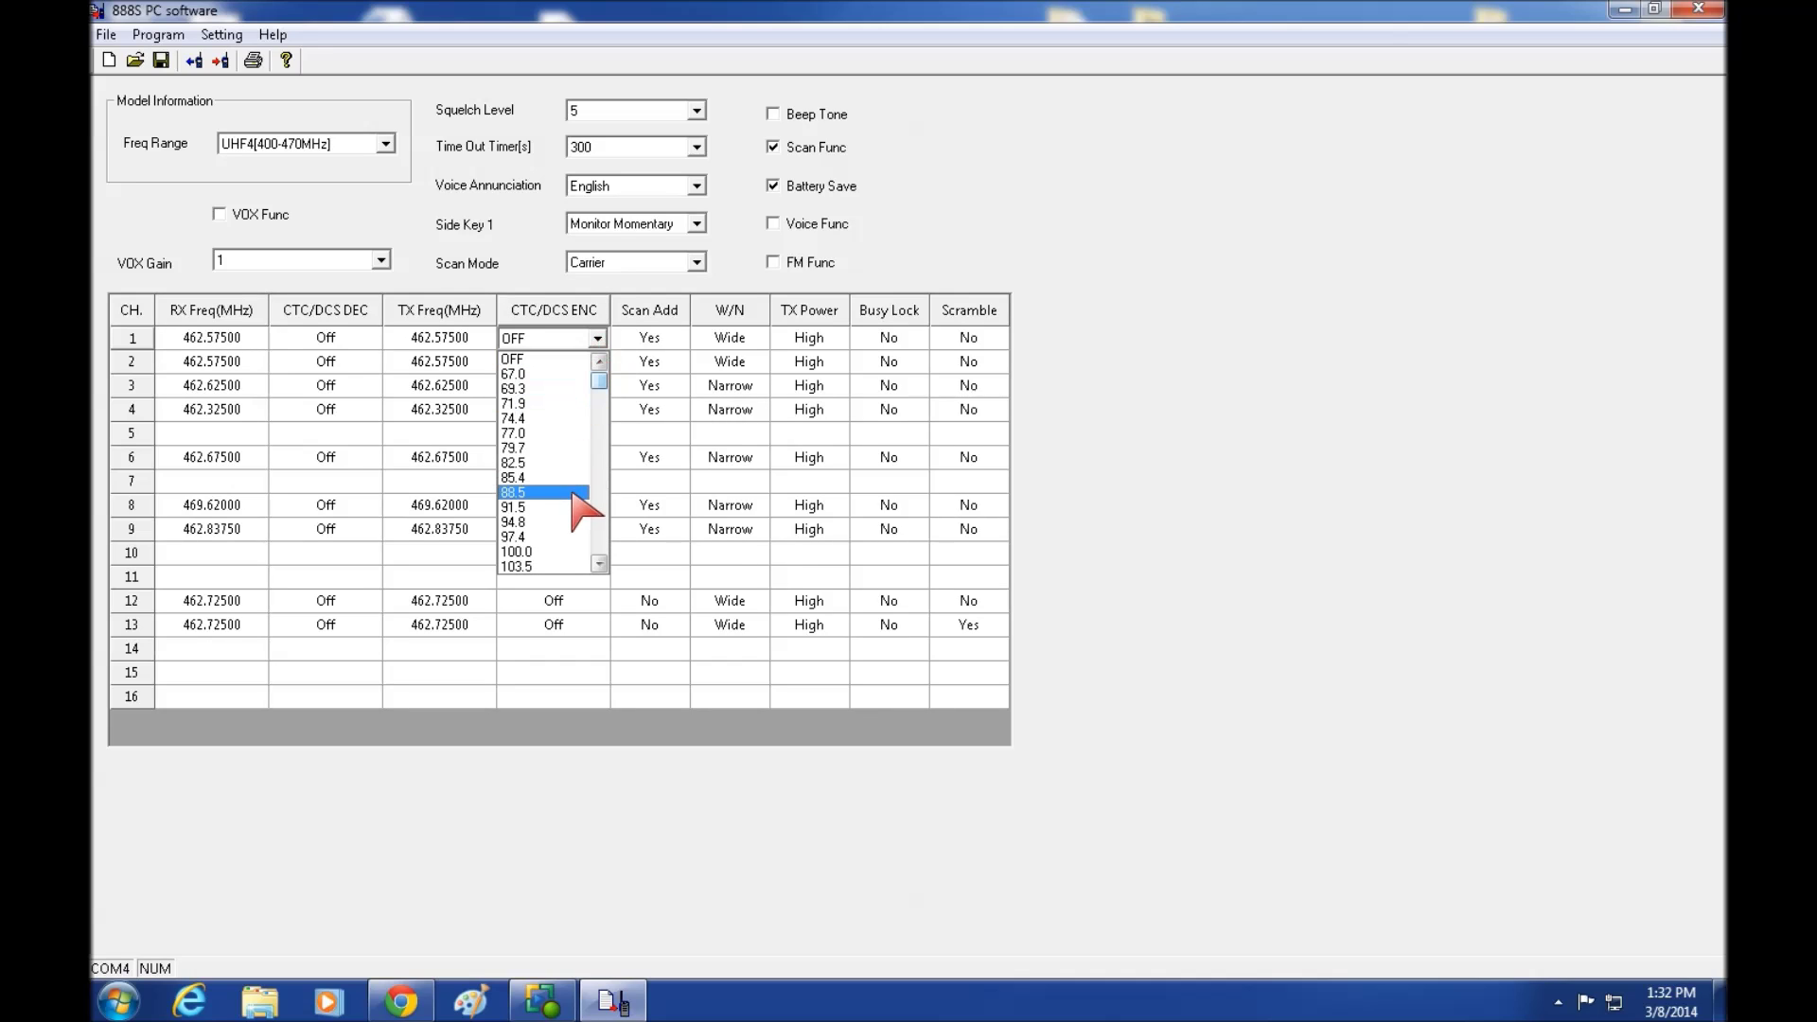
pyautogui.click(540, 477)
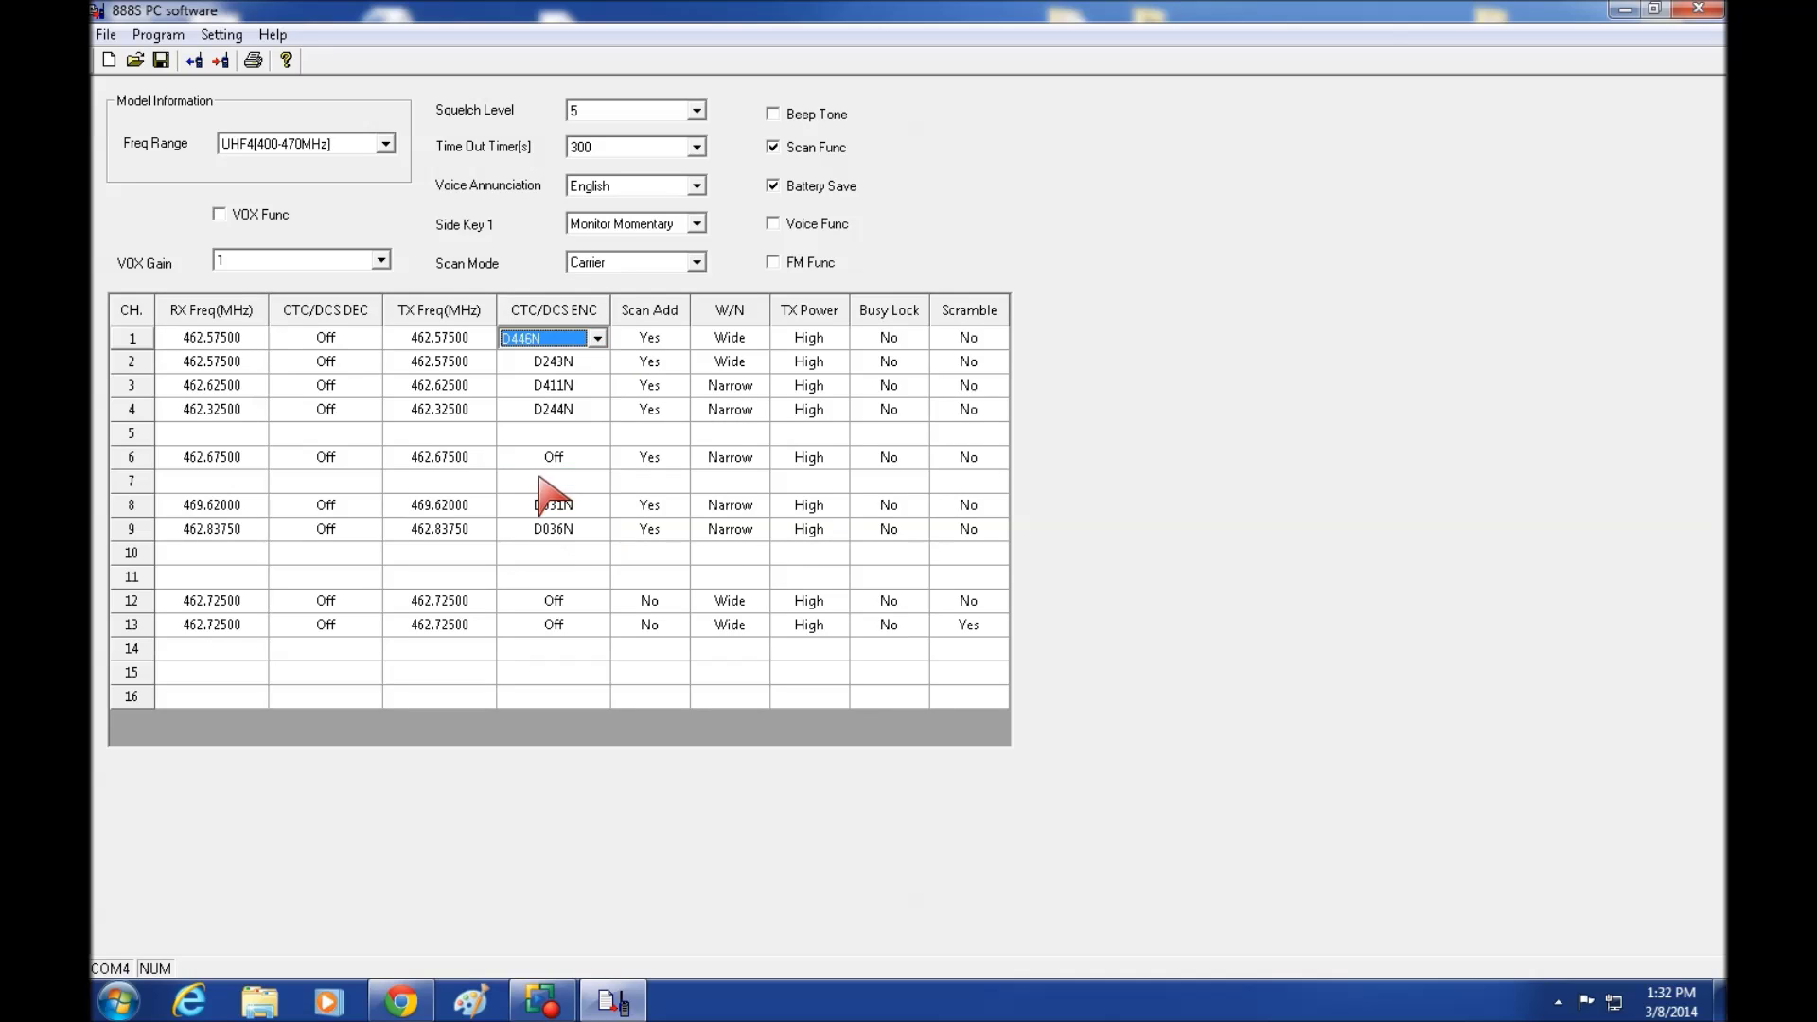
# Set channel 1's Scan Add to No and its W/N bandwidth to Narrow.
pyautogui.click(661, 339)
pyautogui.click(677, 338)
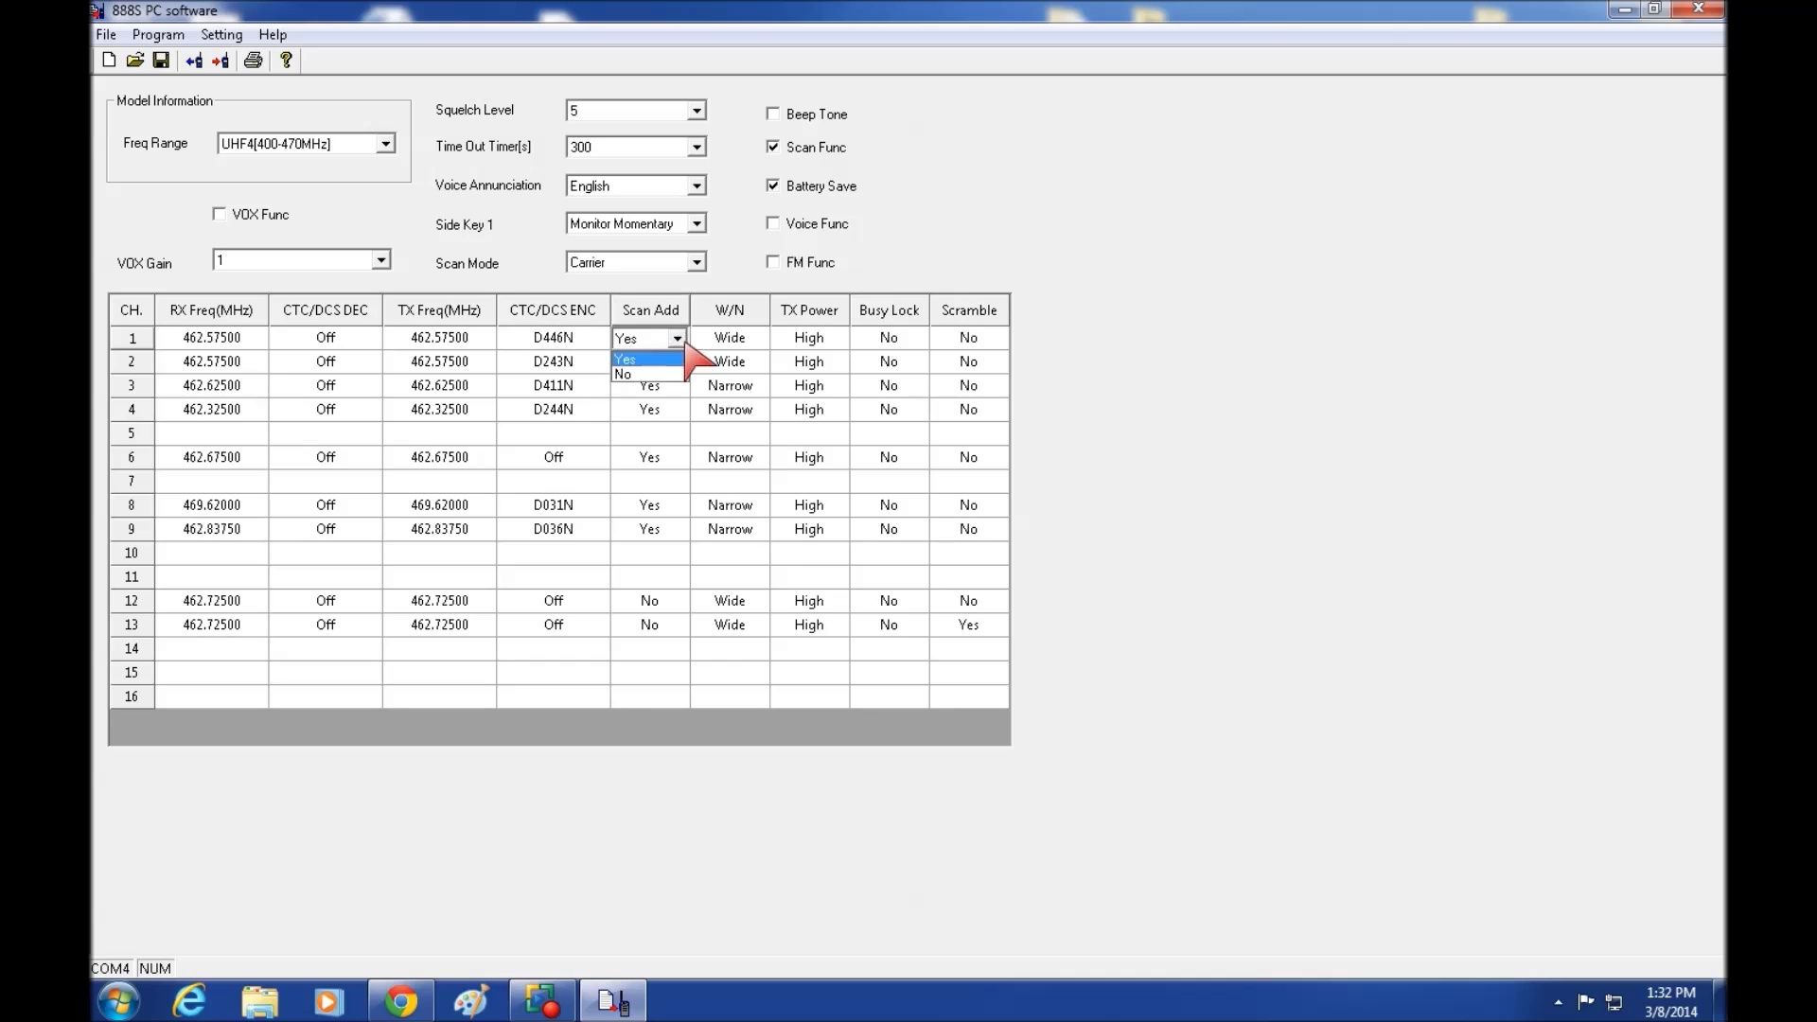
pyautogui.click(662, 367)
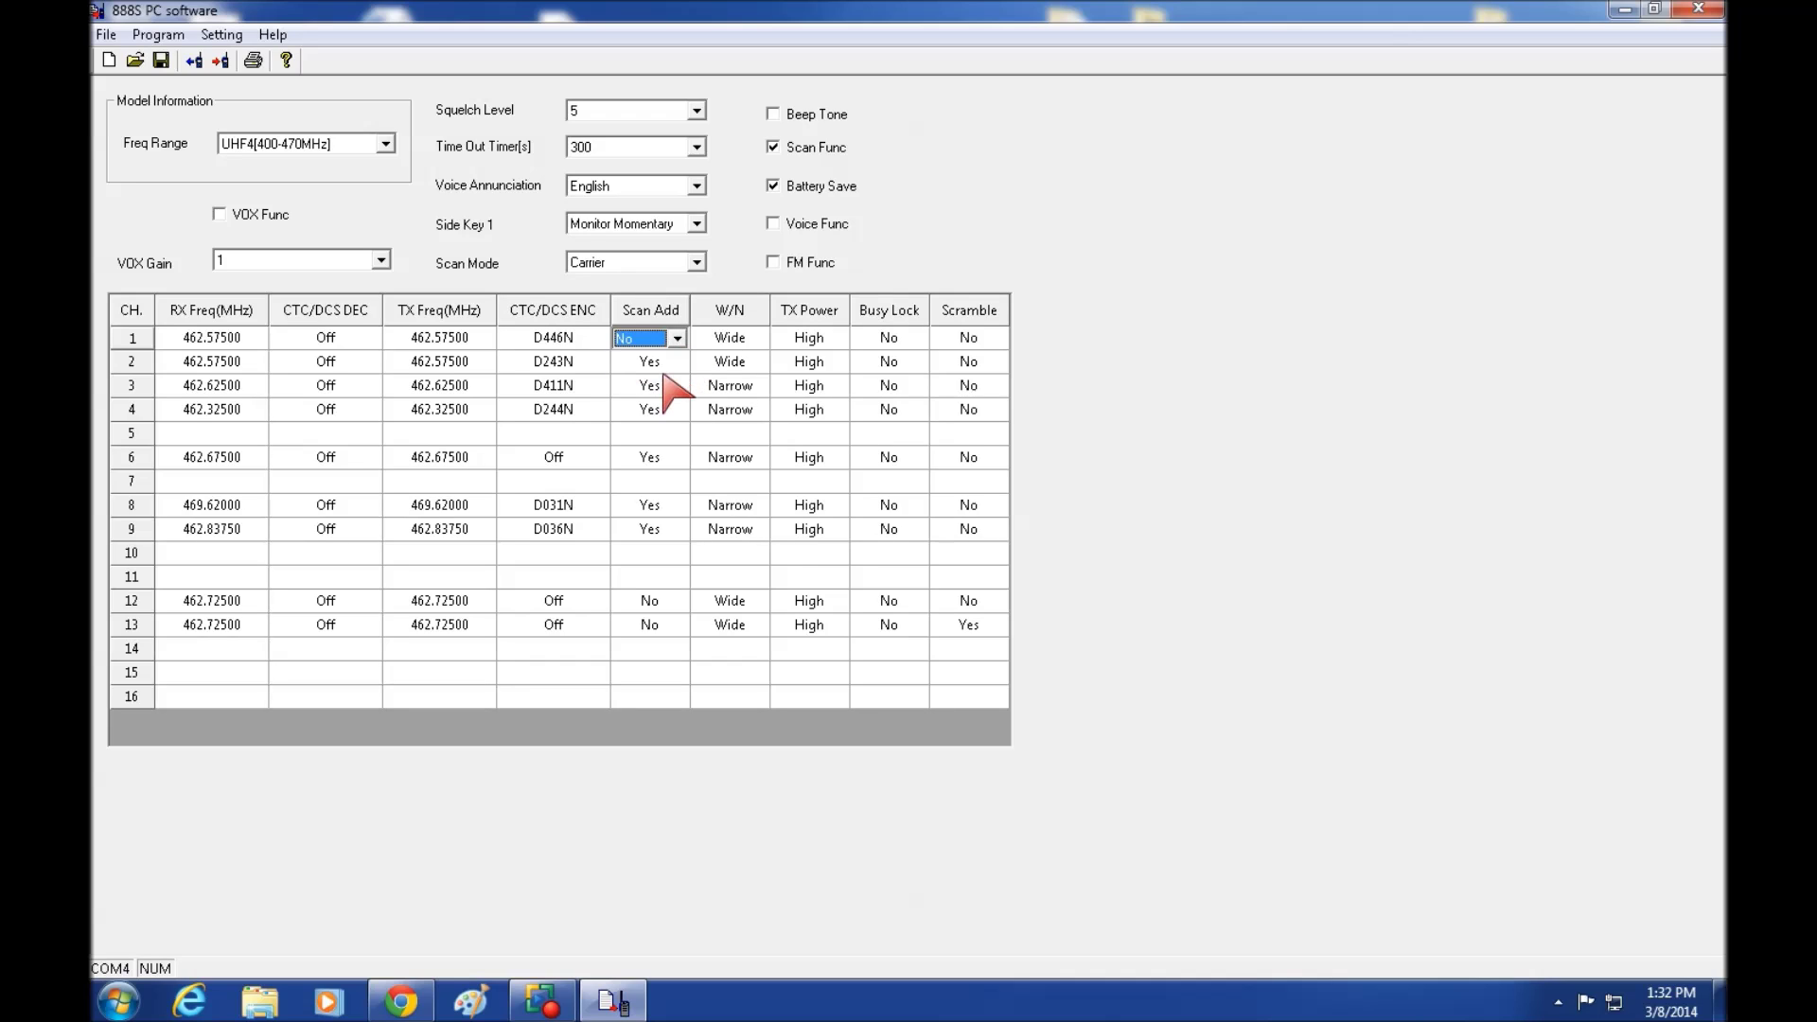
pyautogui.click(747, 340)
pyautogui.click(757, 339)
pyautogui.click(738, 375)
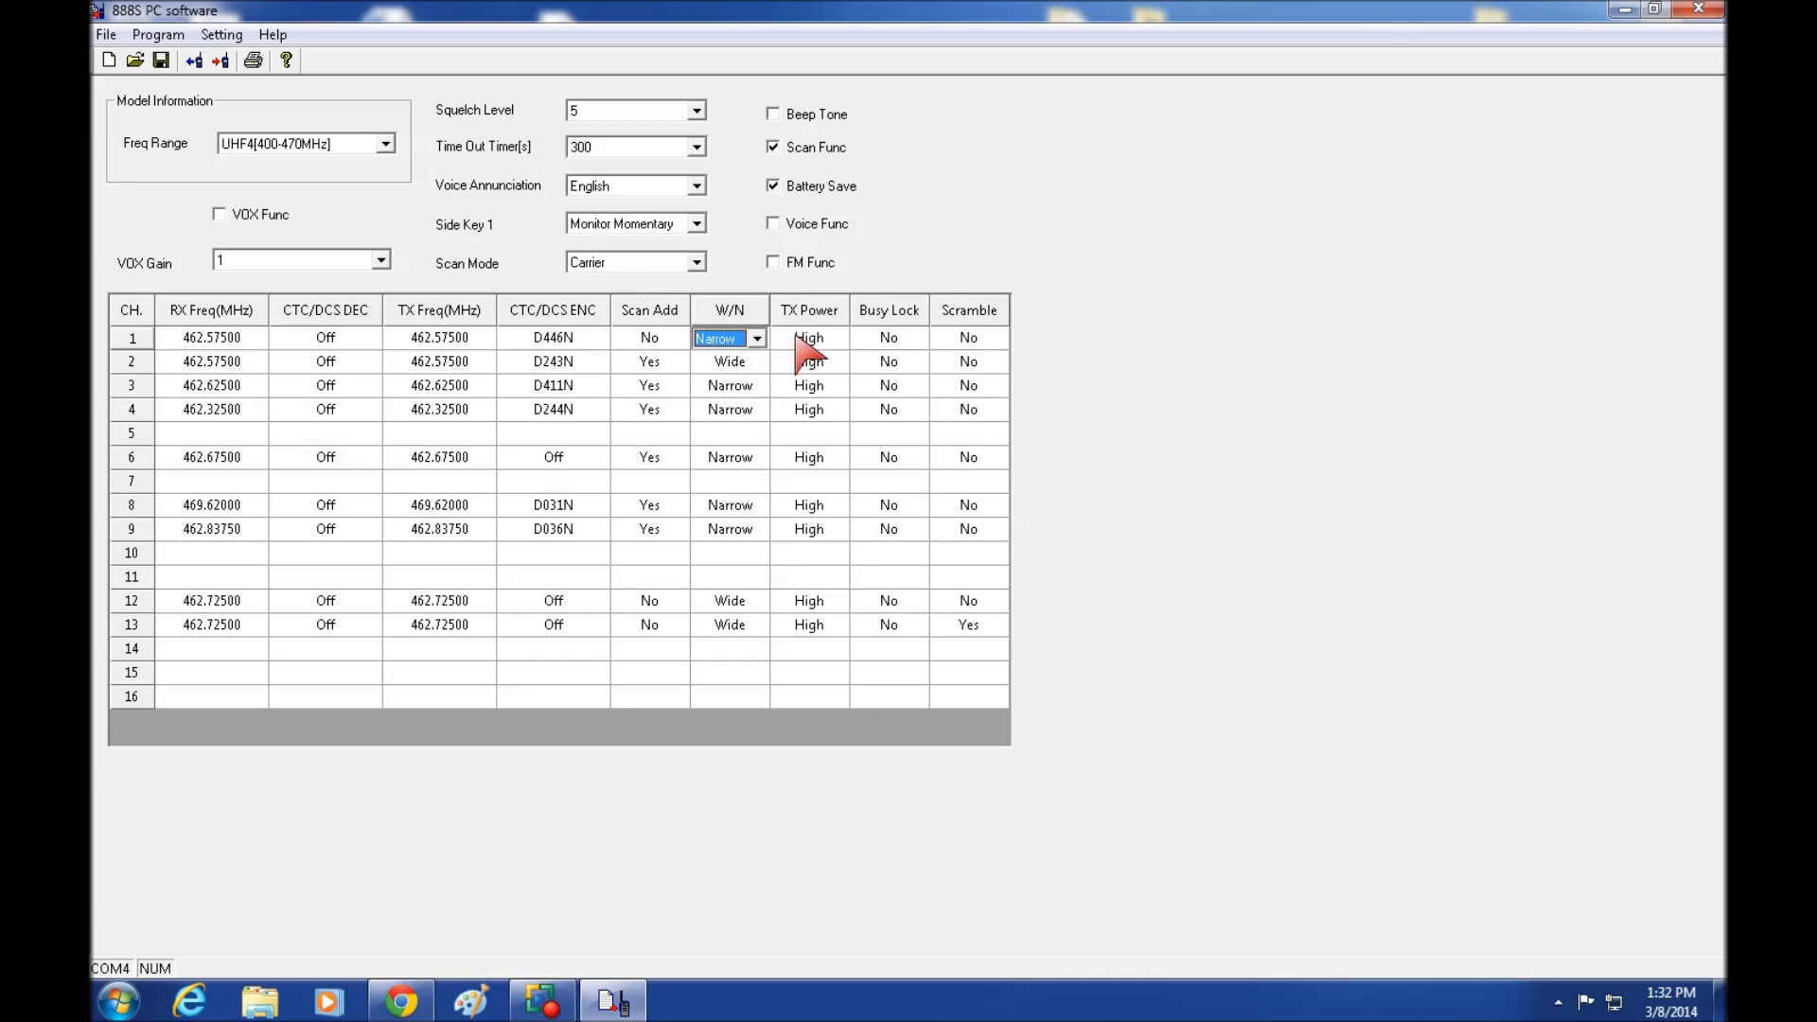
# Set channel 1's TX Power to Low and open the dialog for writing data to the radio.
pyautogui.click(809, 339)
pyautogui.click(836, 339)
pyautogui.click(804, 374)
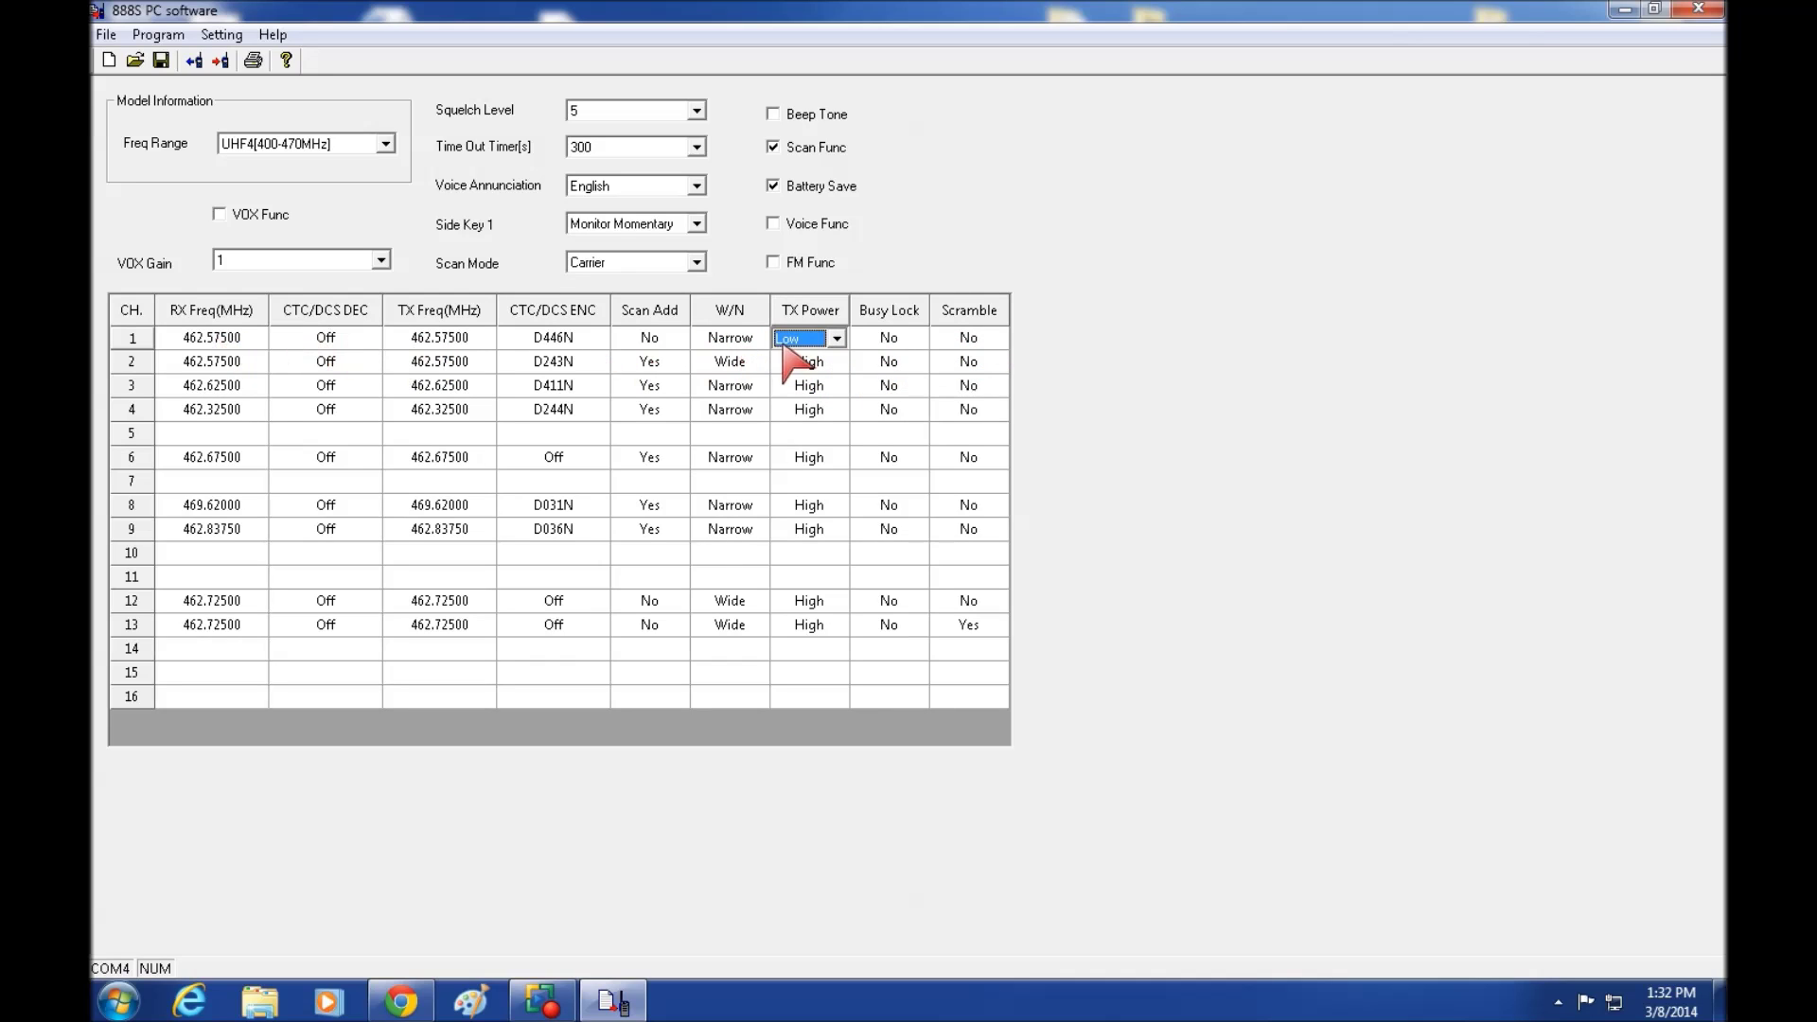
pyautogui.click(221, 62)
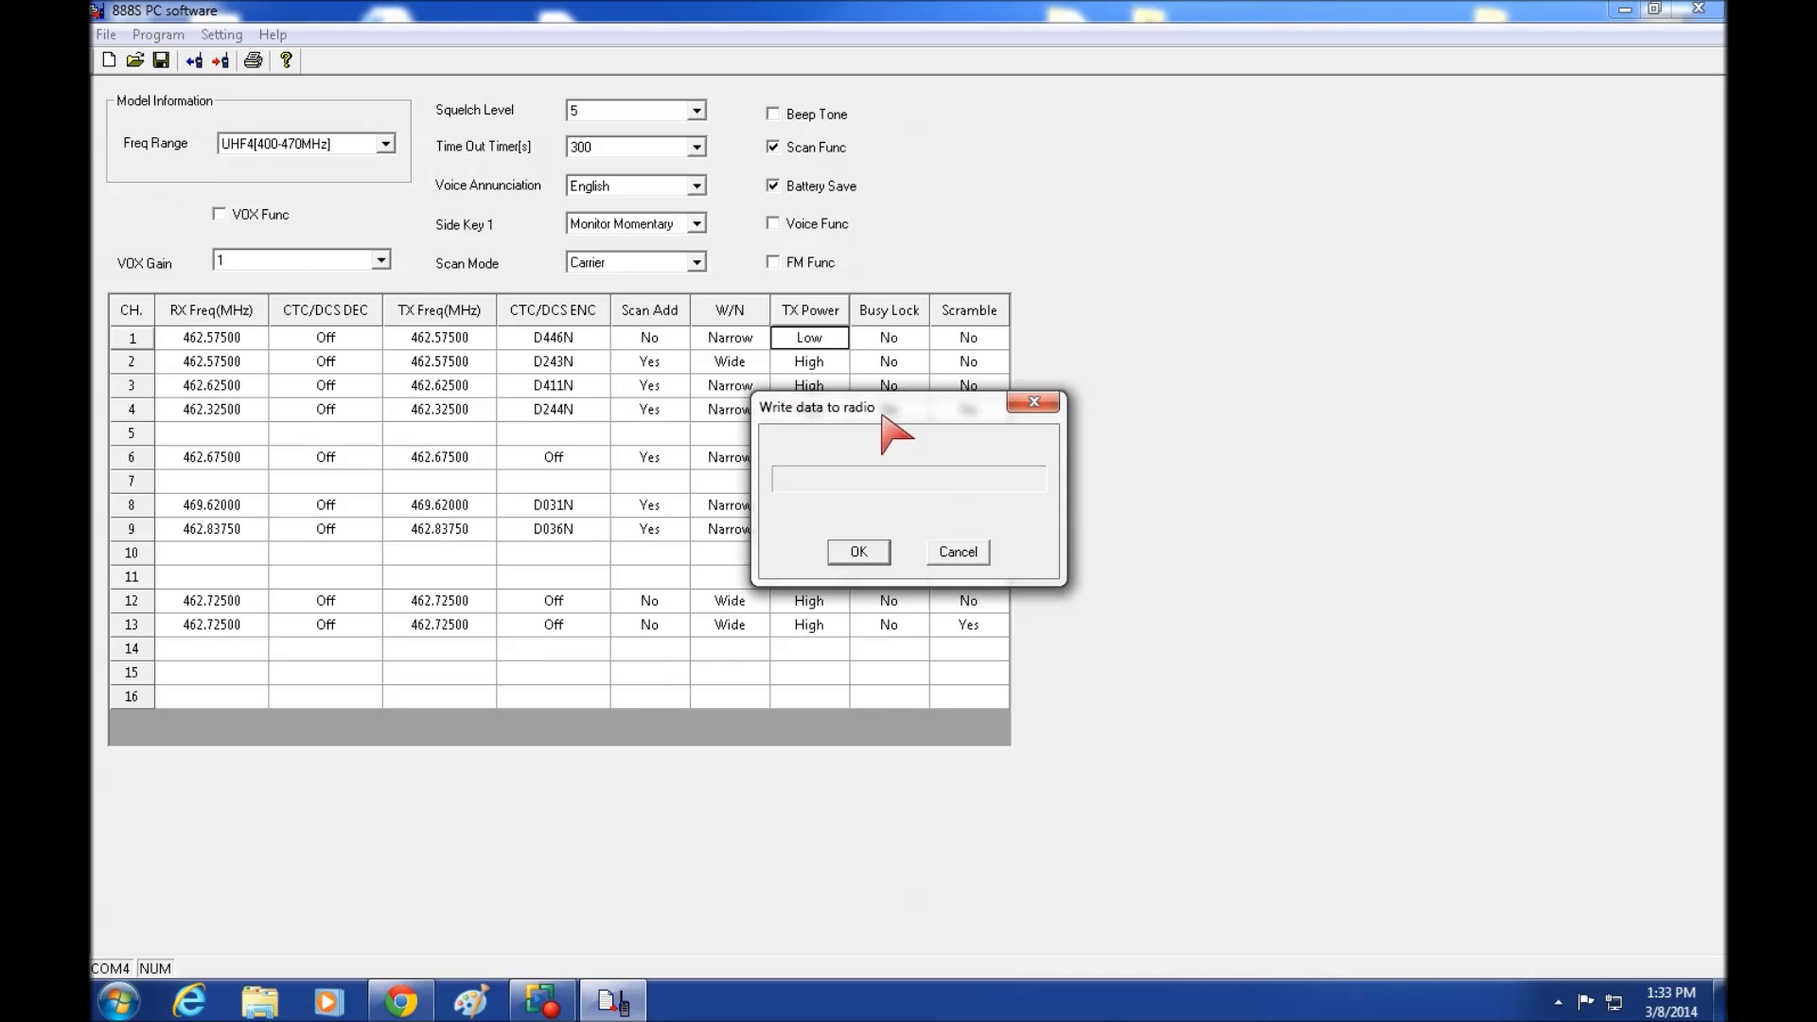
pyautogui.click(486, 545)
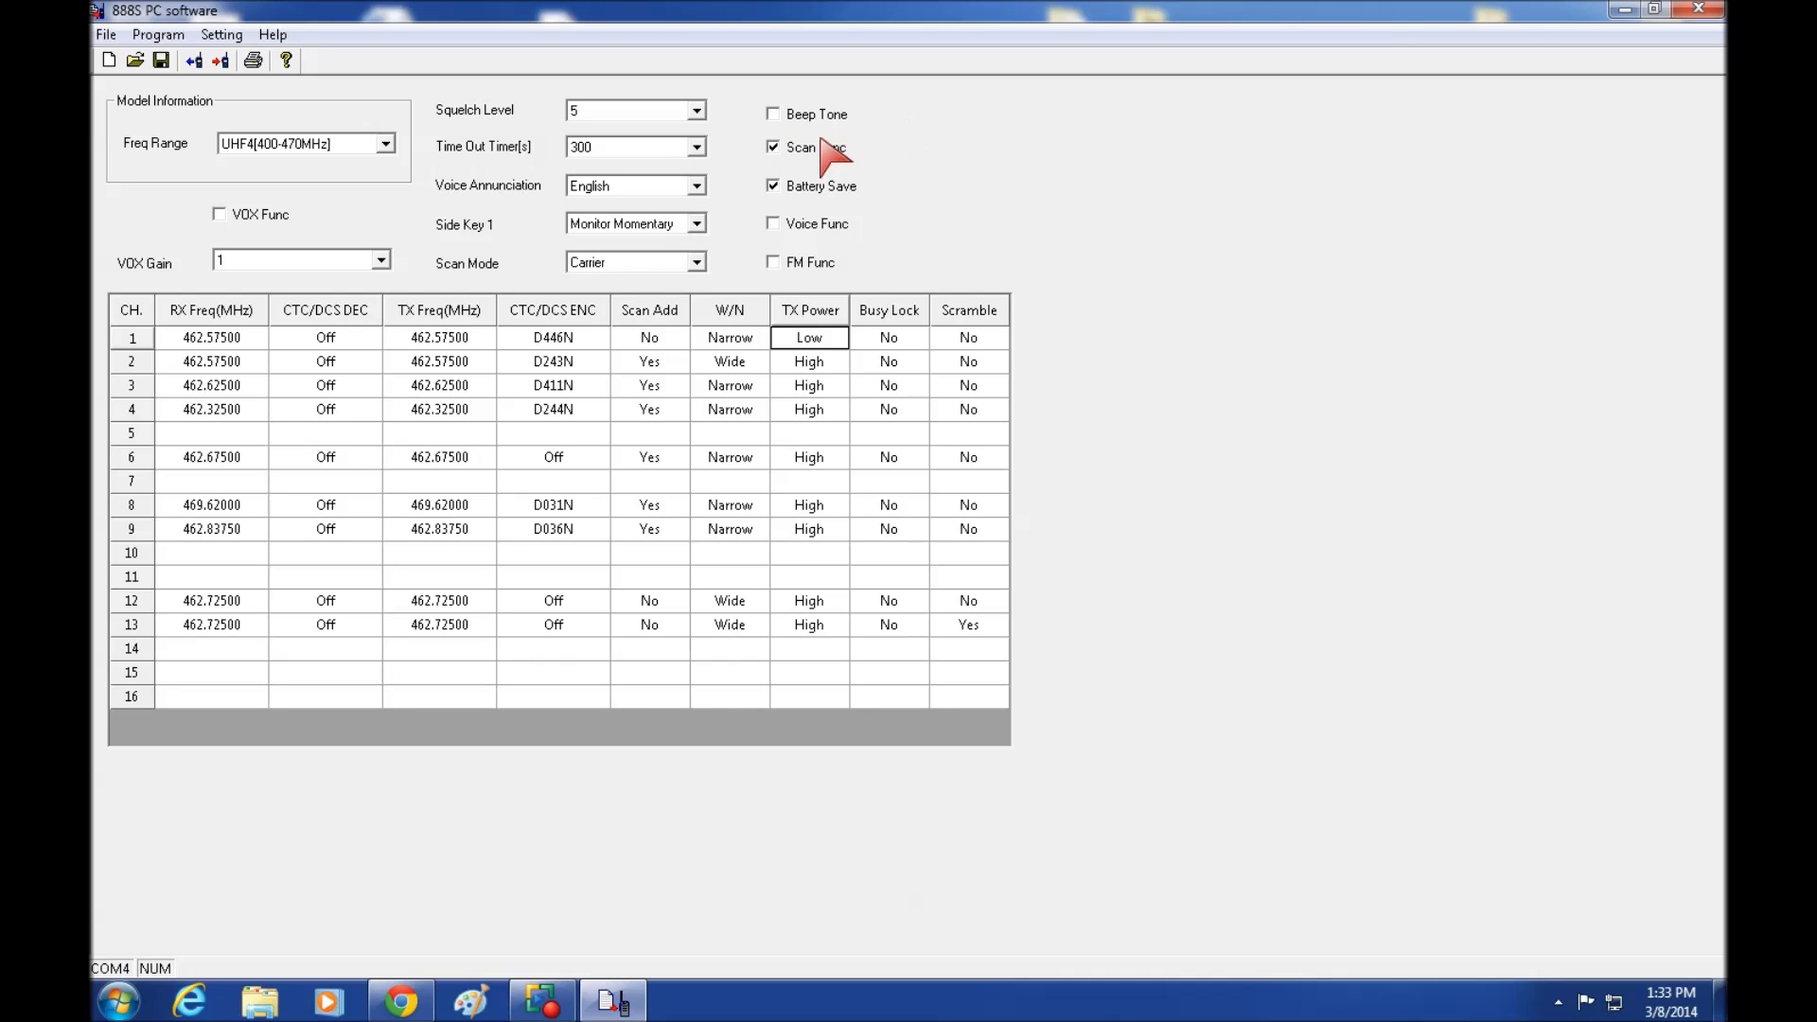
# Look through the options available for Squelch Level, Time Out Timer and Voice Annunciation.
pyautogui.click(697, 111)
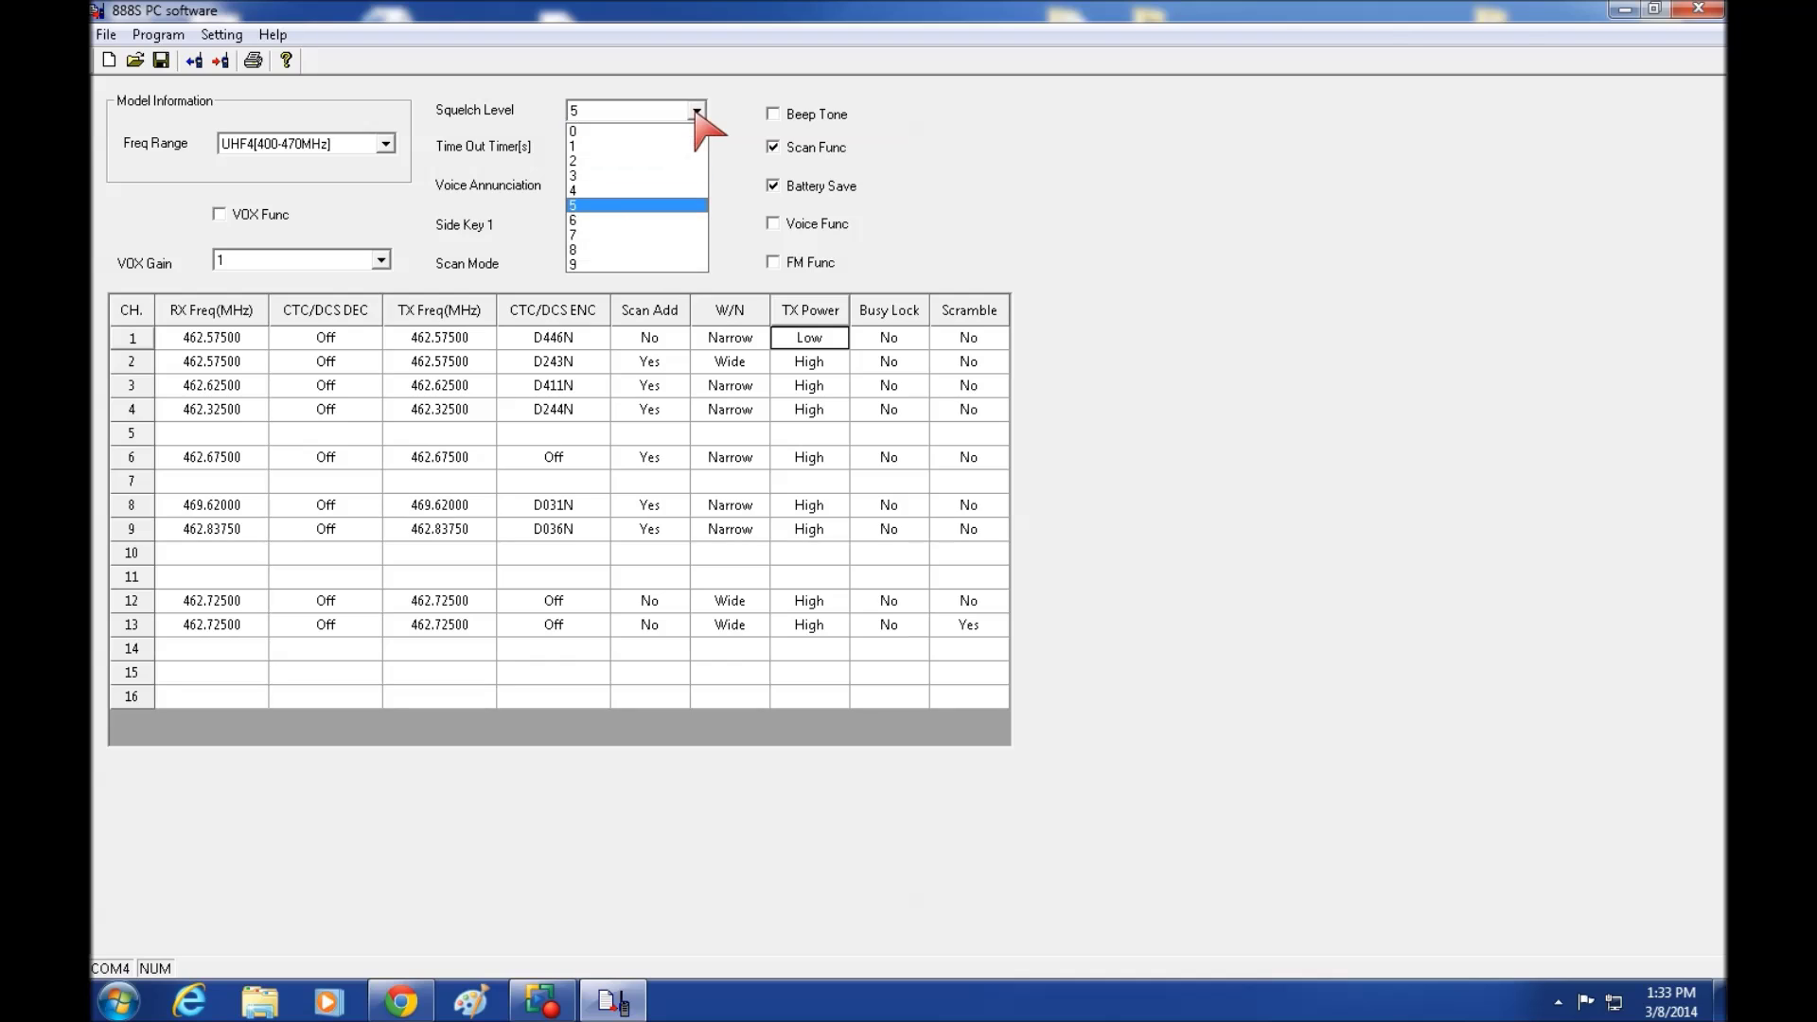
pyautogui.click(696, 111)
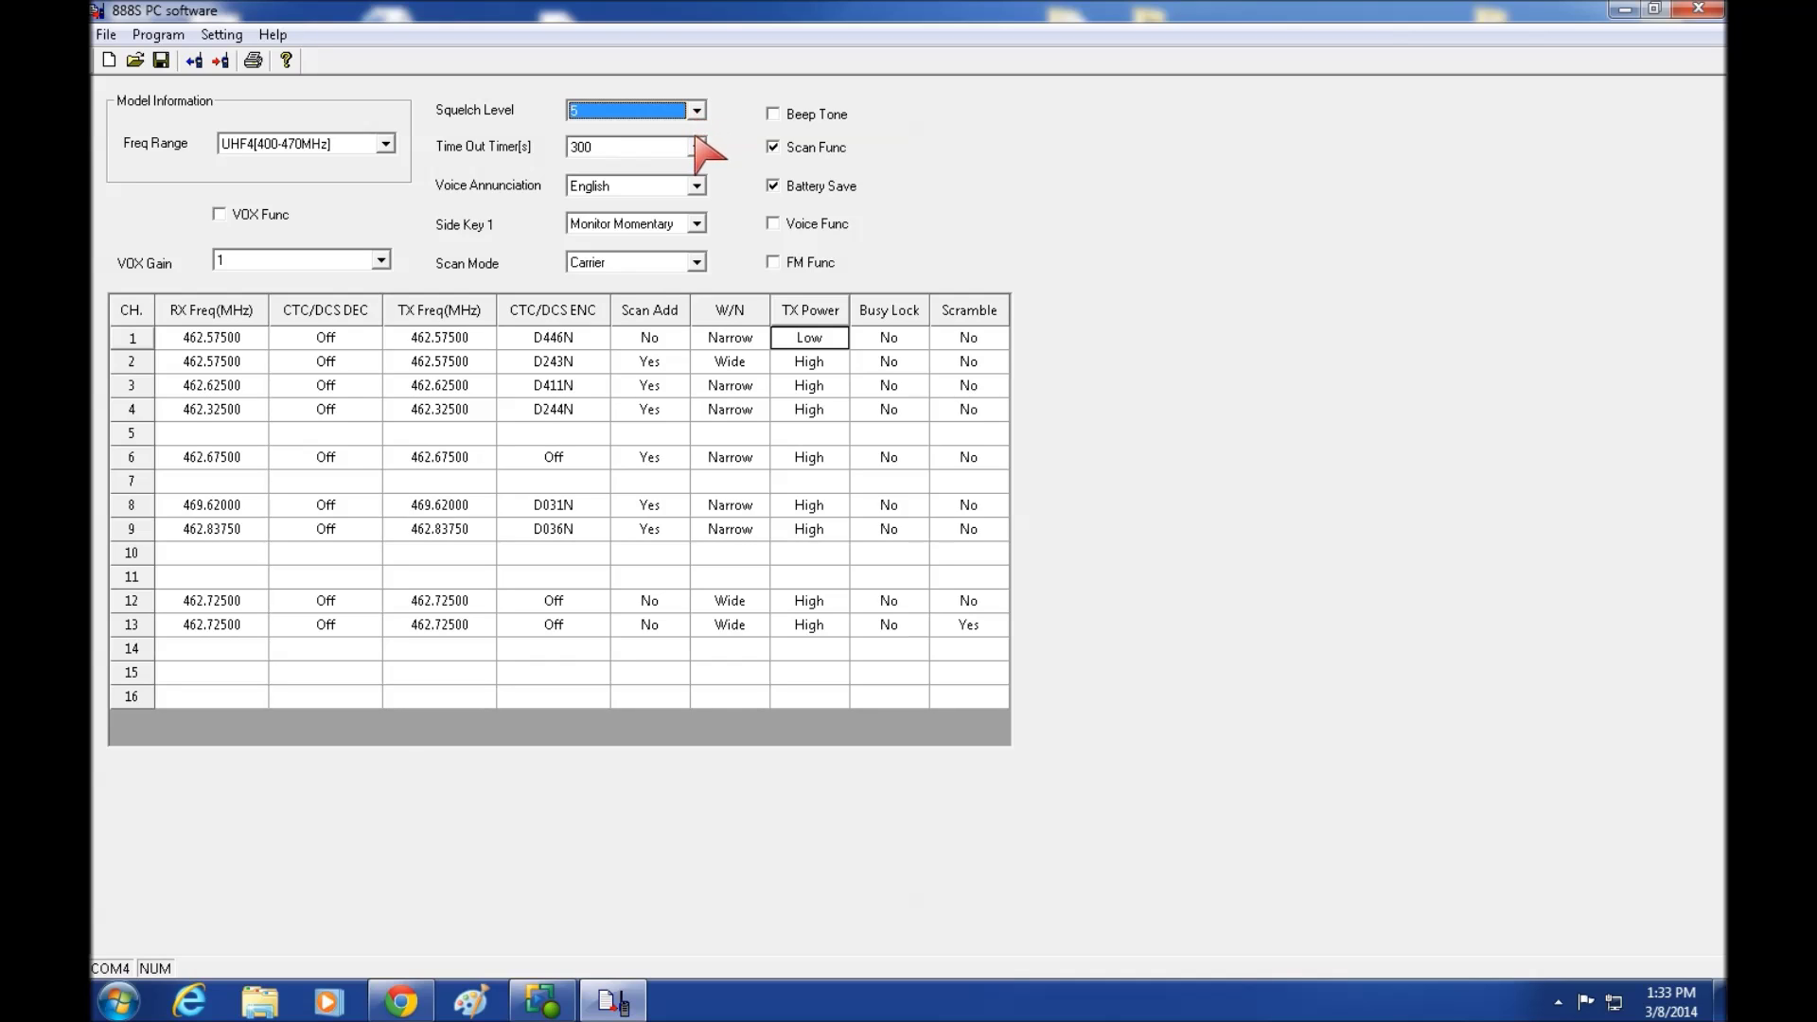
pyautogui.click(697, 148)
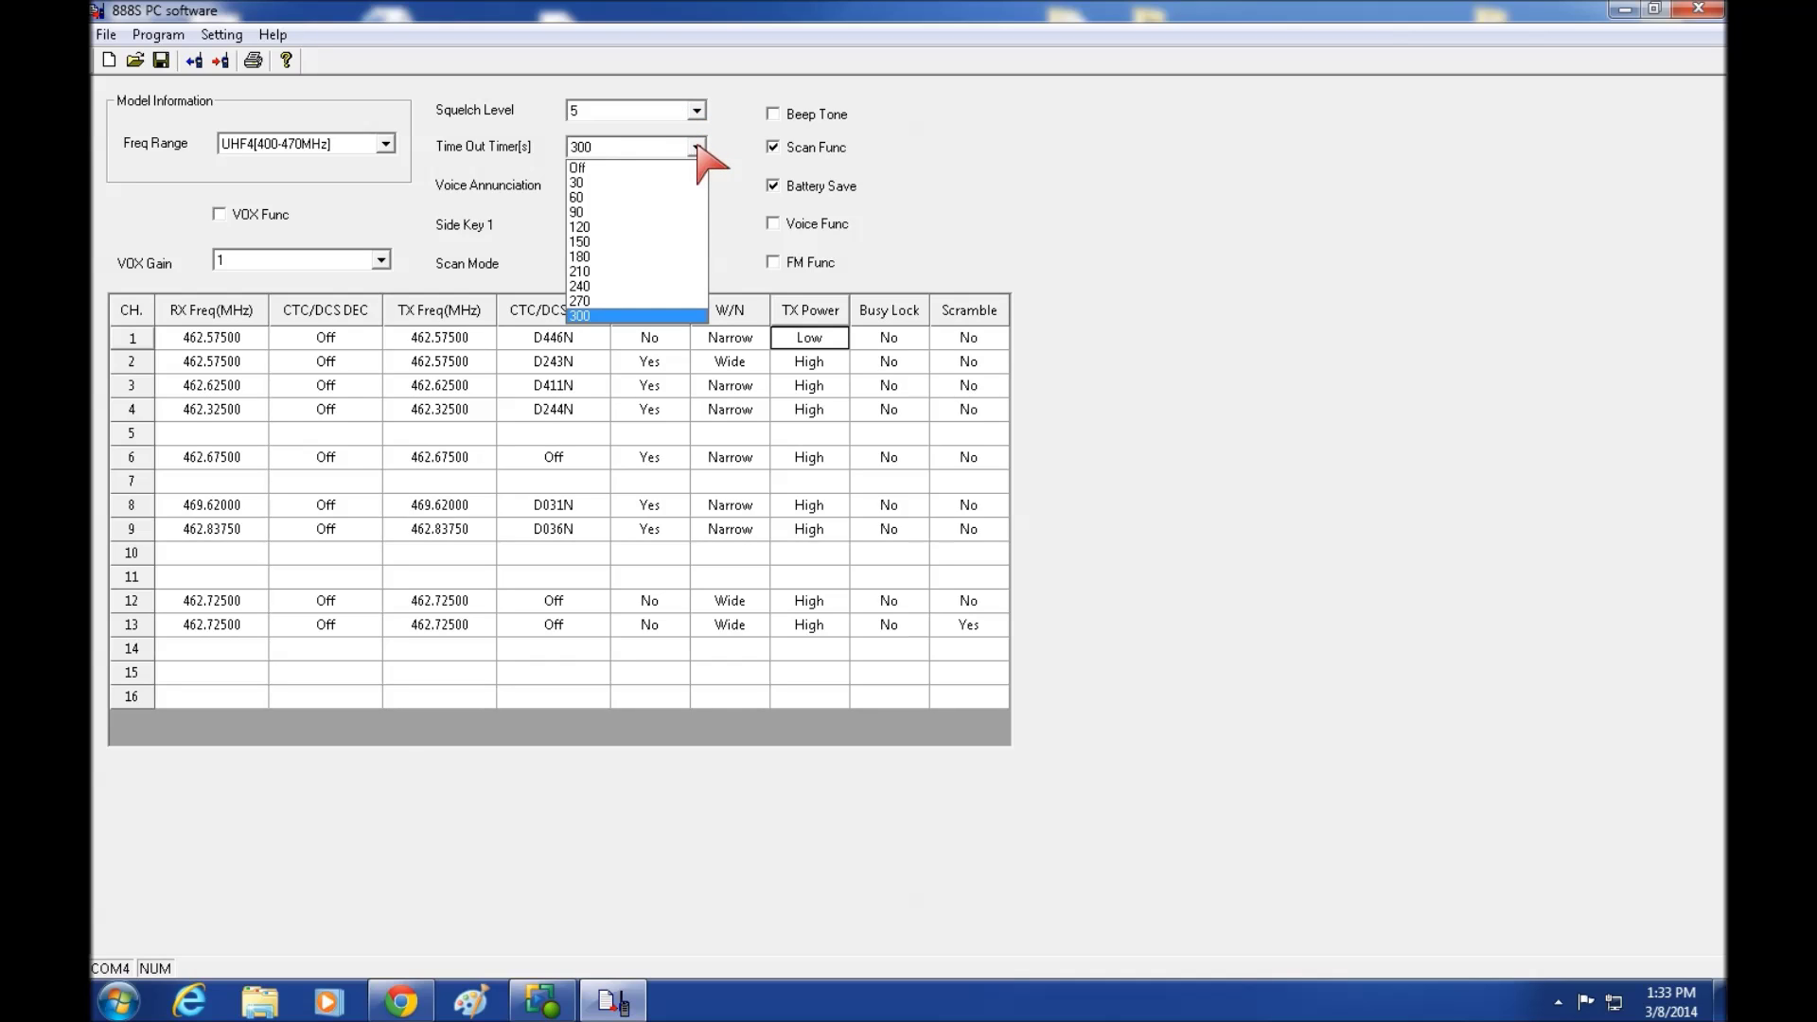
pyautogui.click(697, 148)
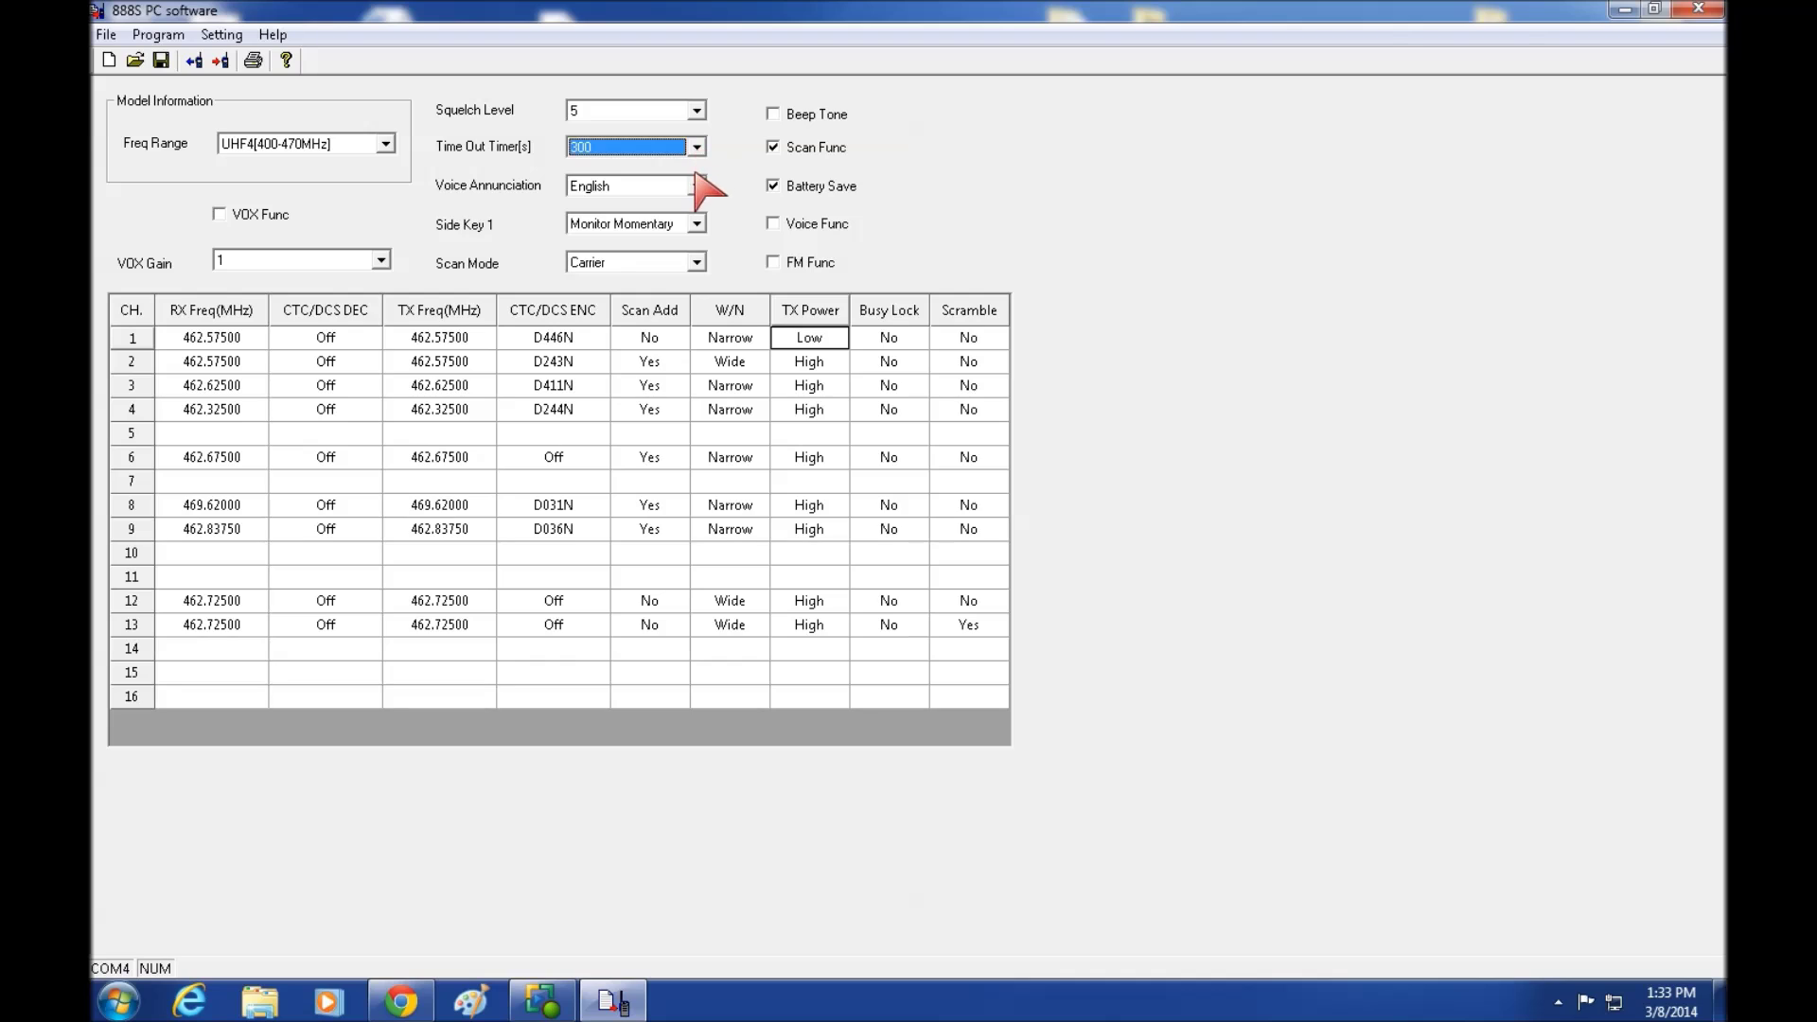
pyautogui.click(698, 188)
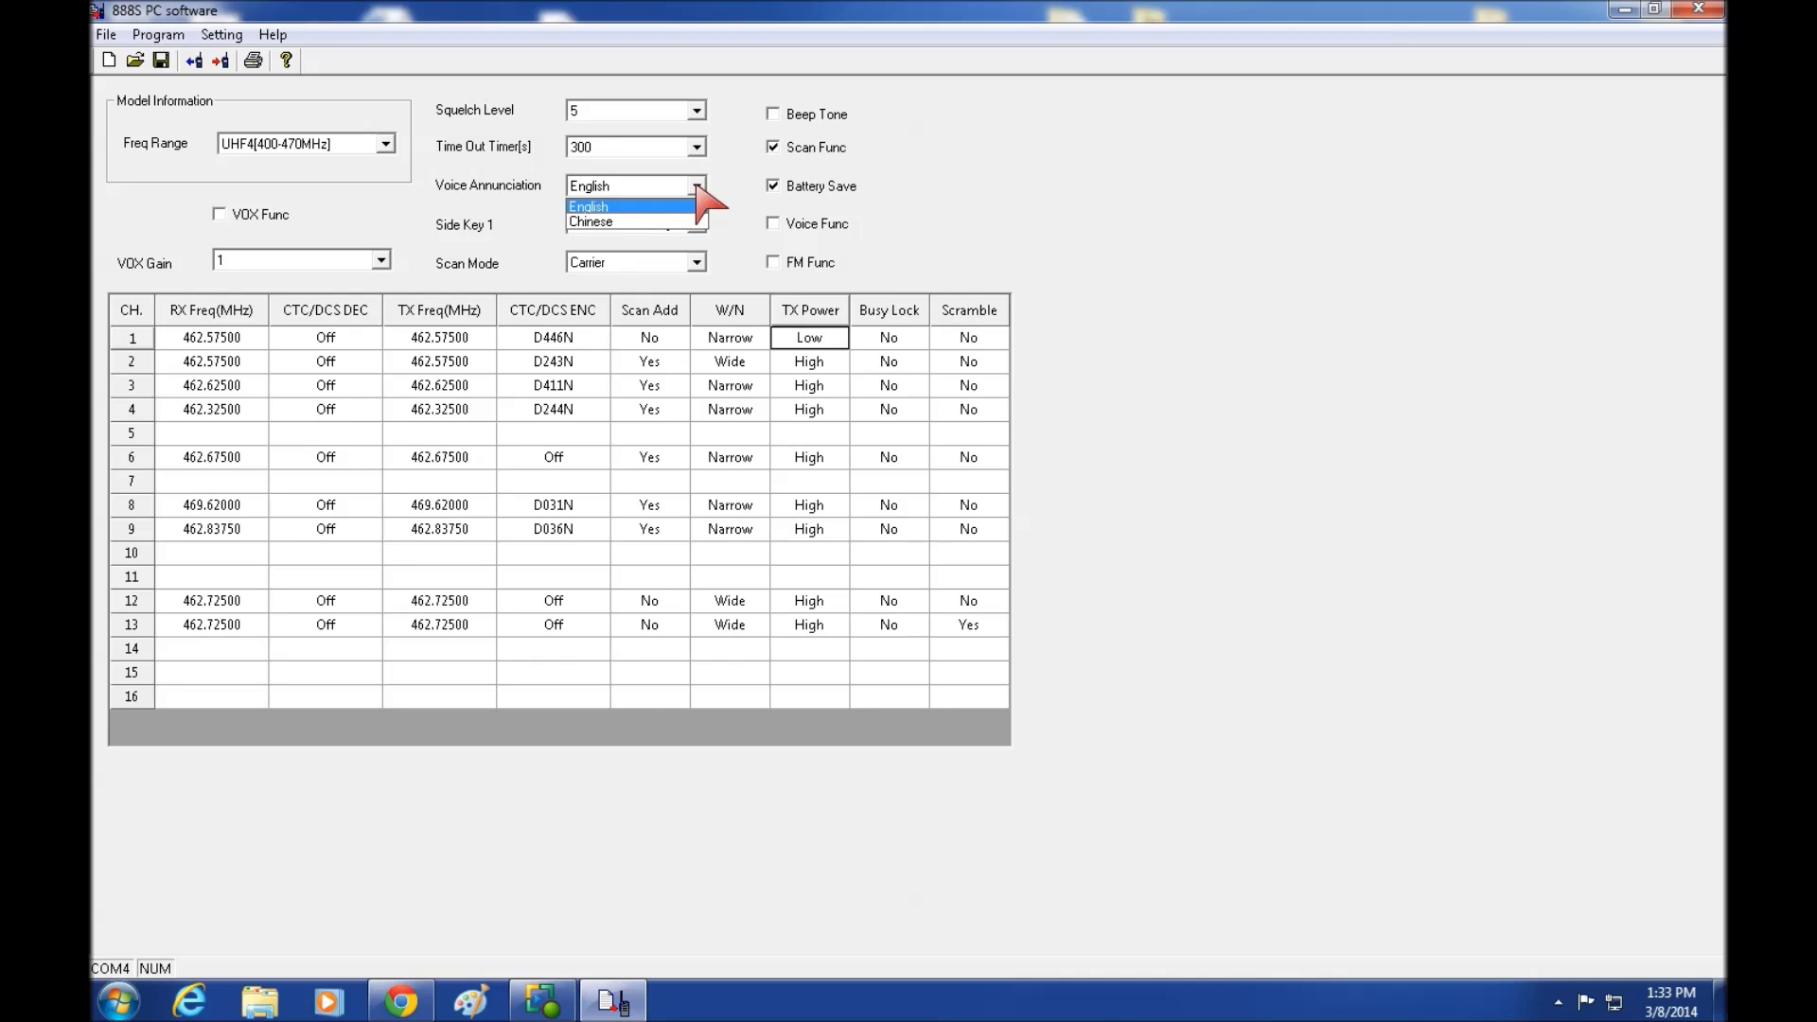
pyautogui.click(681, 206)
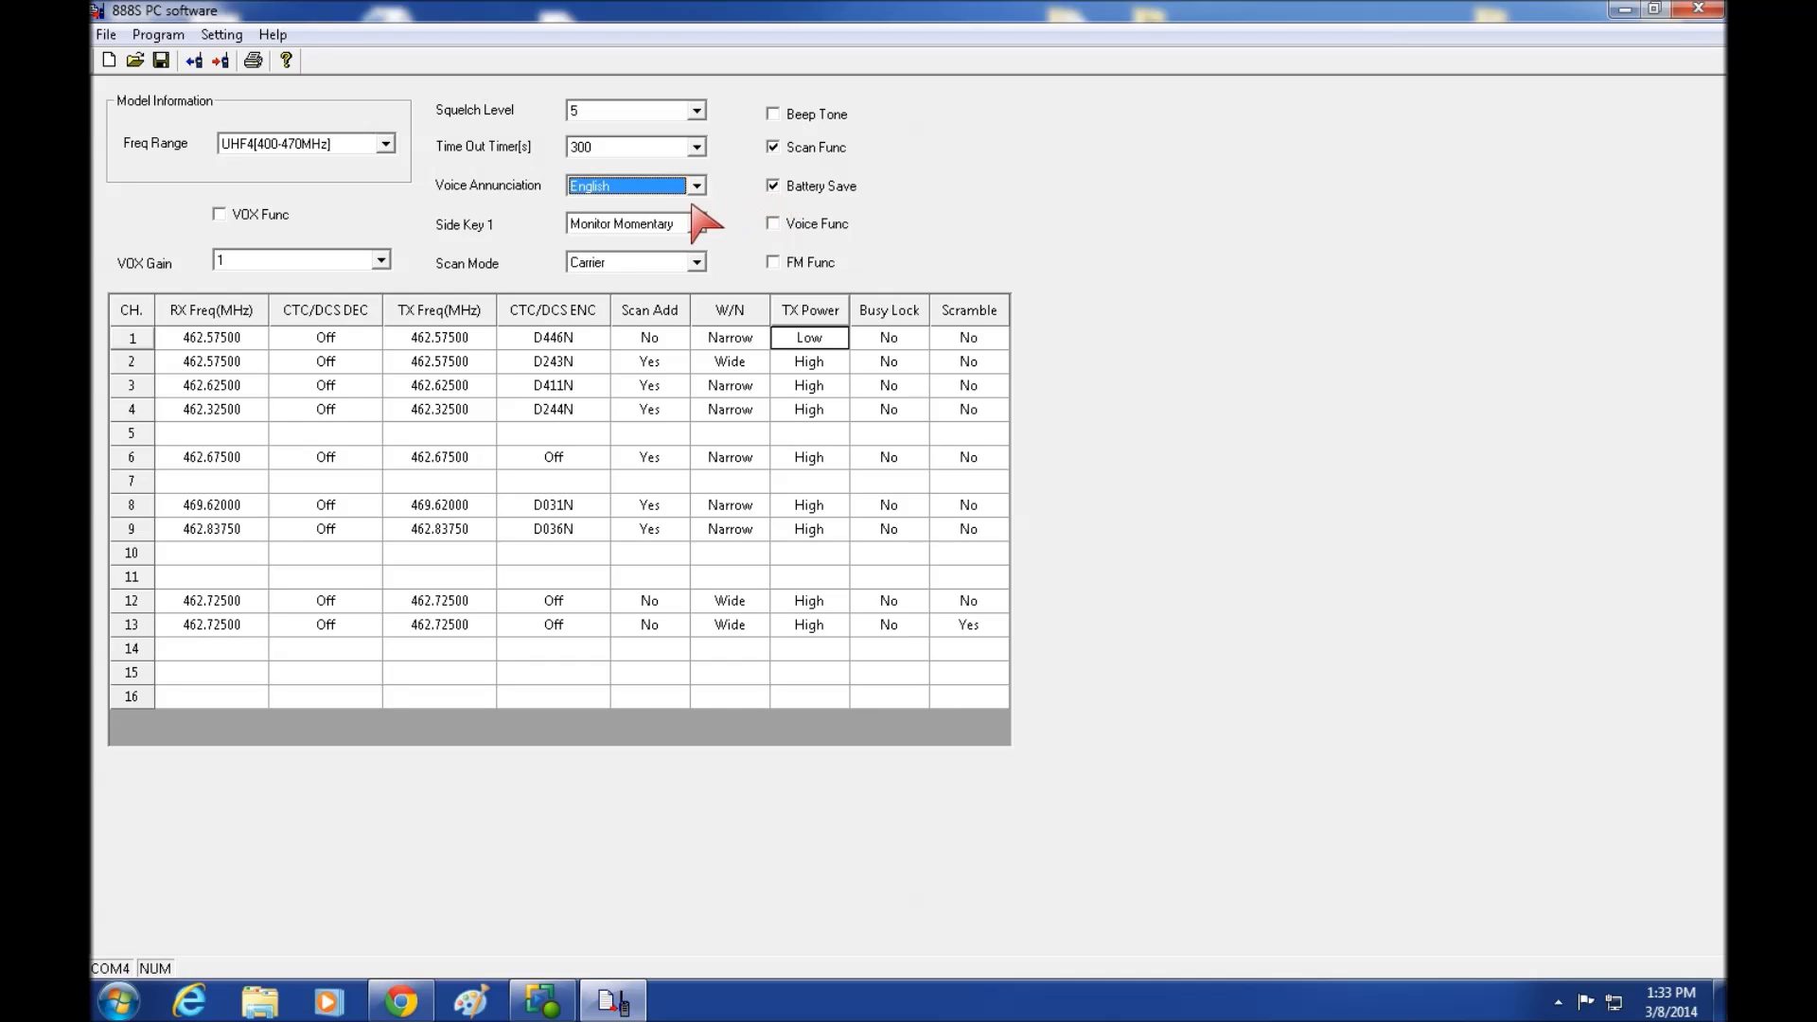
pyautogui.click(697, 186)
pyautogui.click(700, 190)
# Examine the functions assignable to Side Key 1 and the available Scan Mode choices.
pyautogui.click(698, 225)
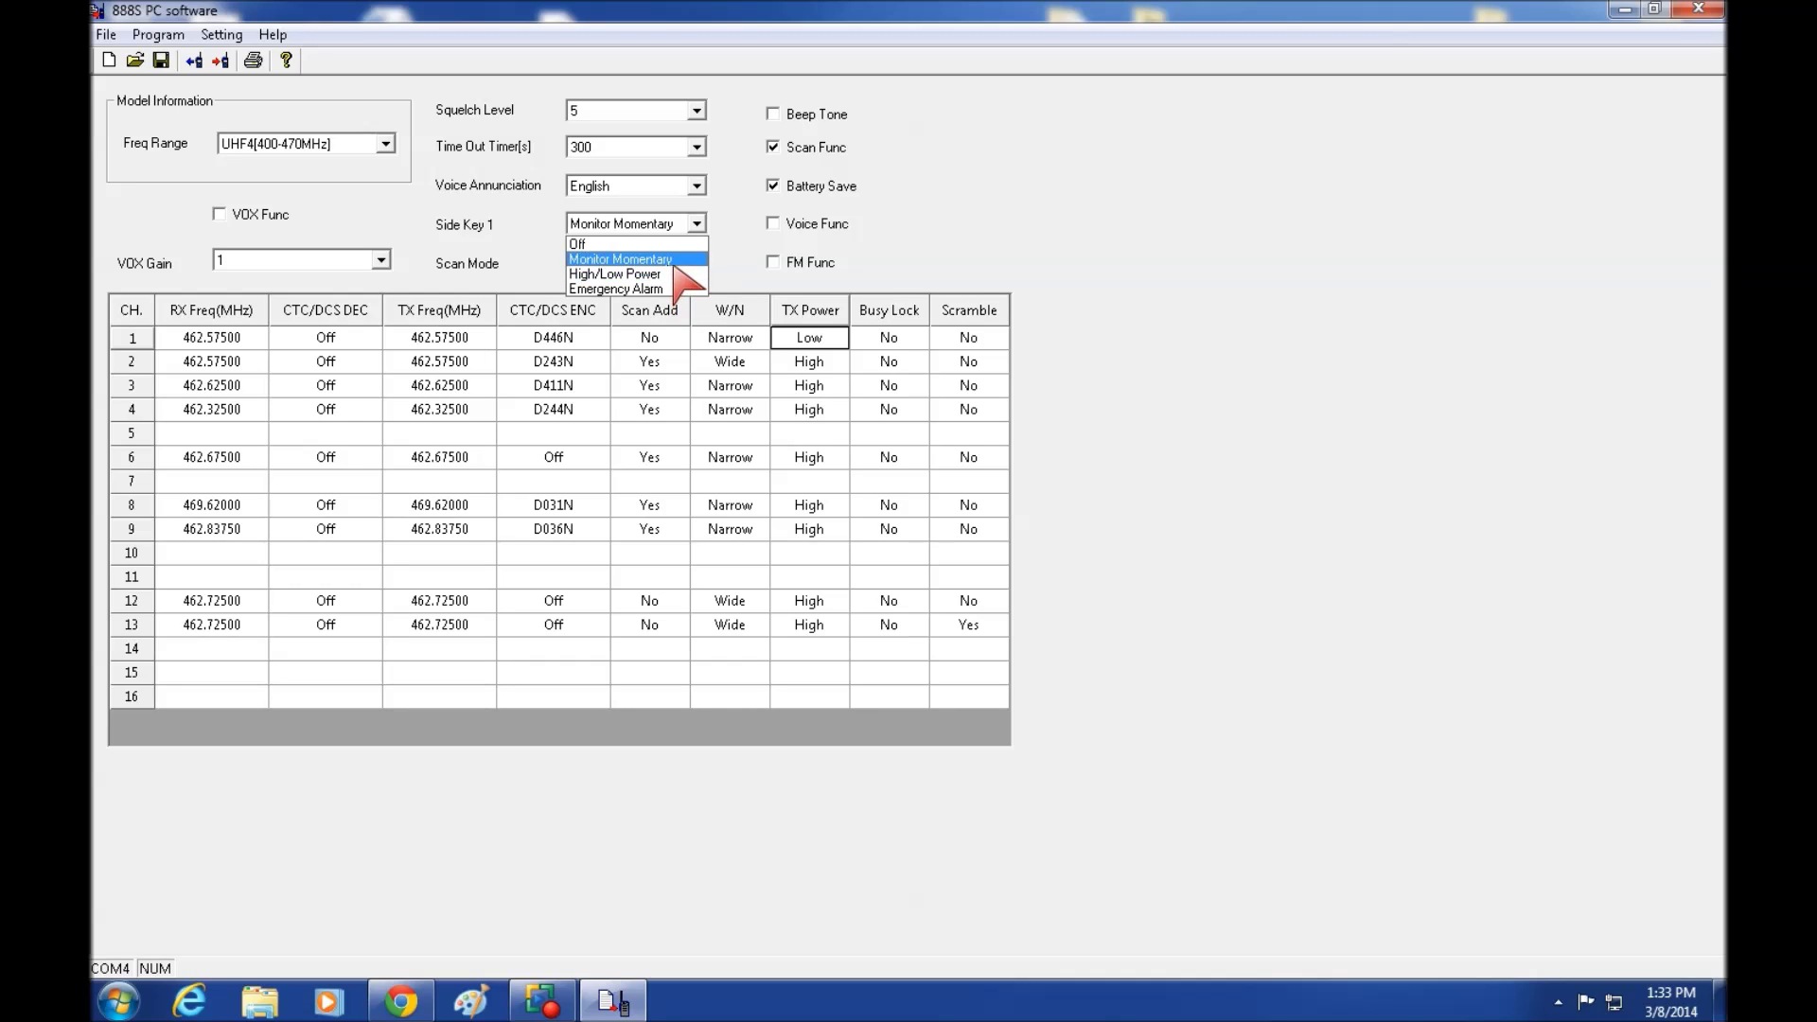
pyautogui.press('Escape')
pyautogui.click(696, 262)
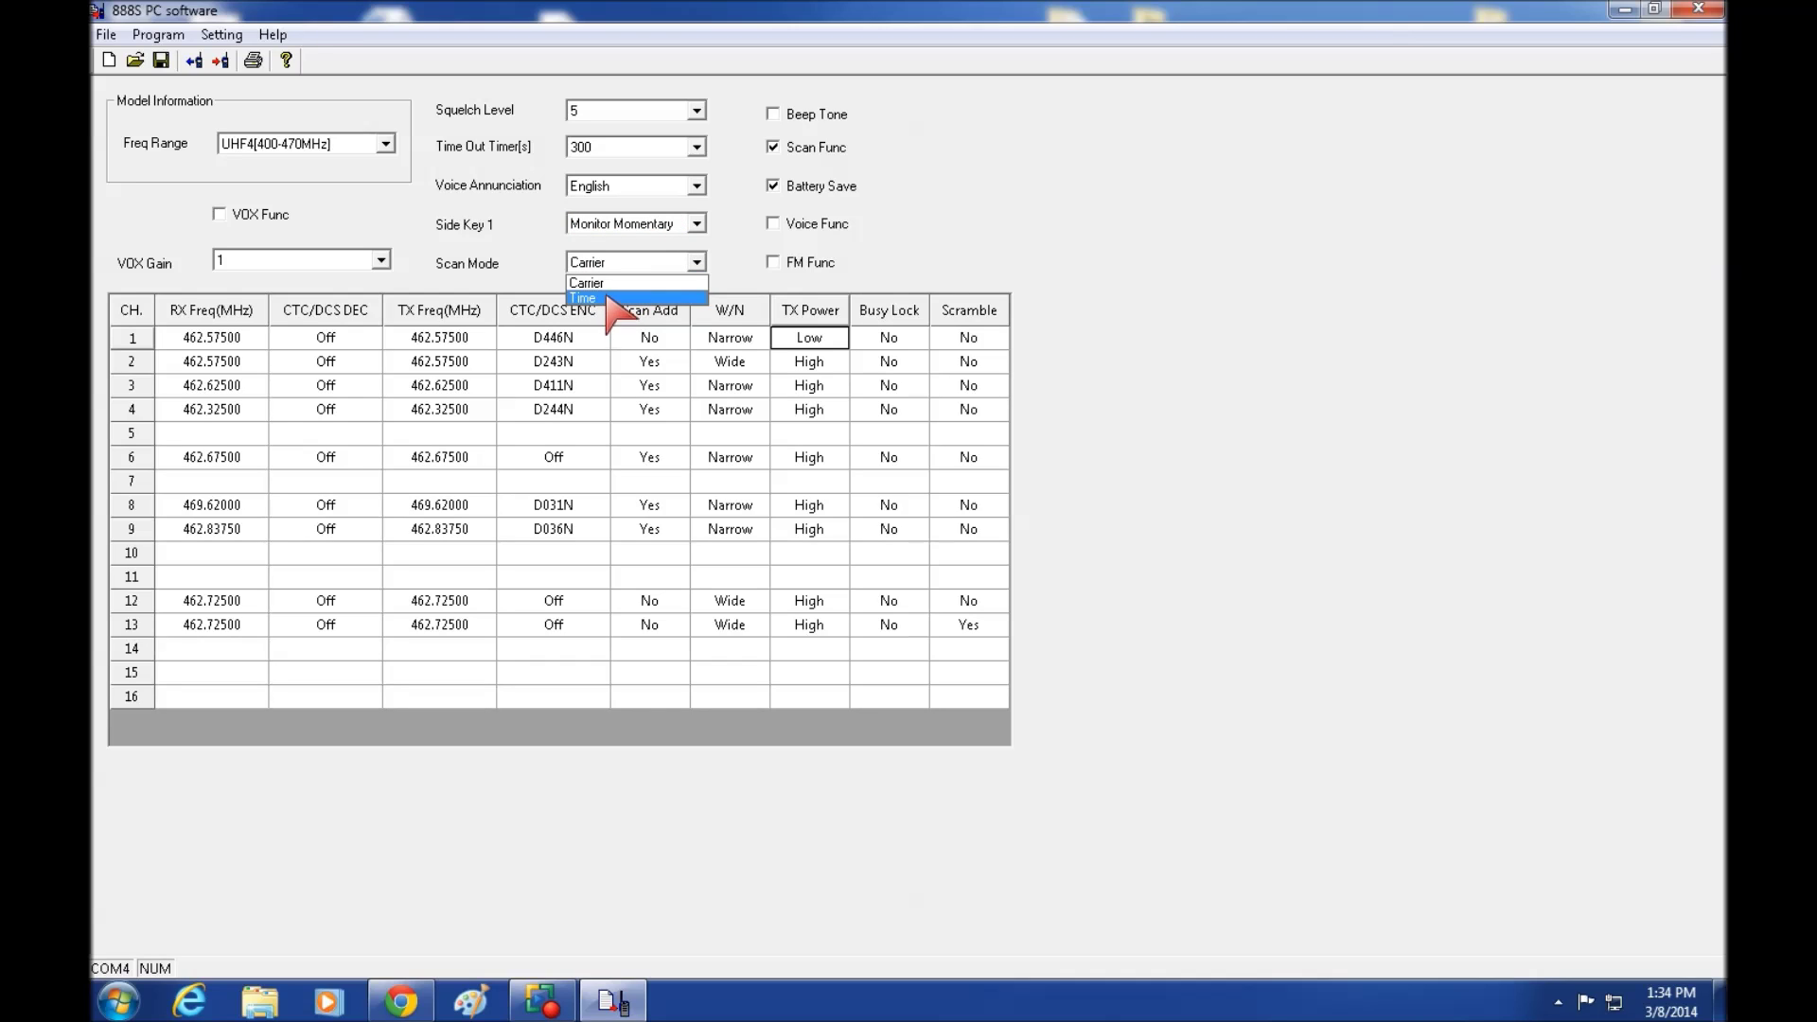
pyautogui.click(610, 283)
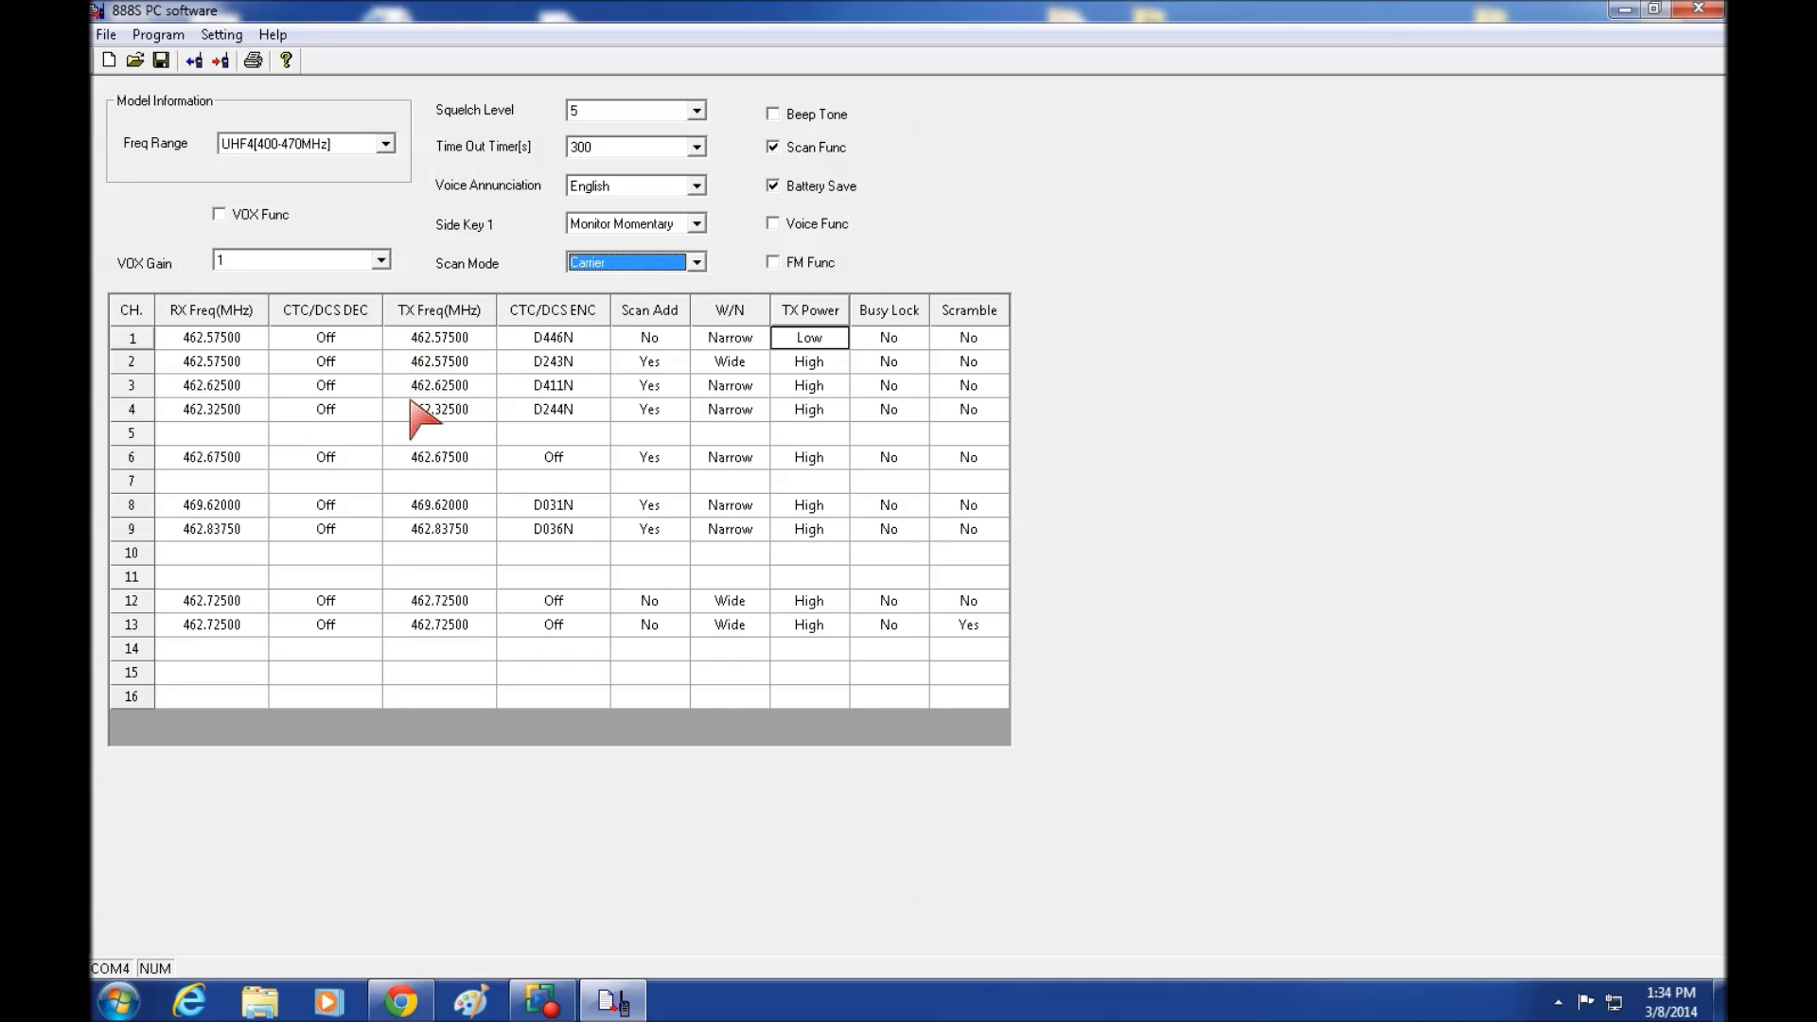
# Step through the receive frequency cells of several channels between 2 and 13, starting at channel 4.
pyautogui.click(217, 414)
pyautogui.click(216, 416)
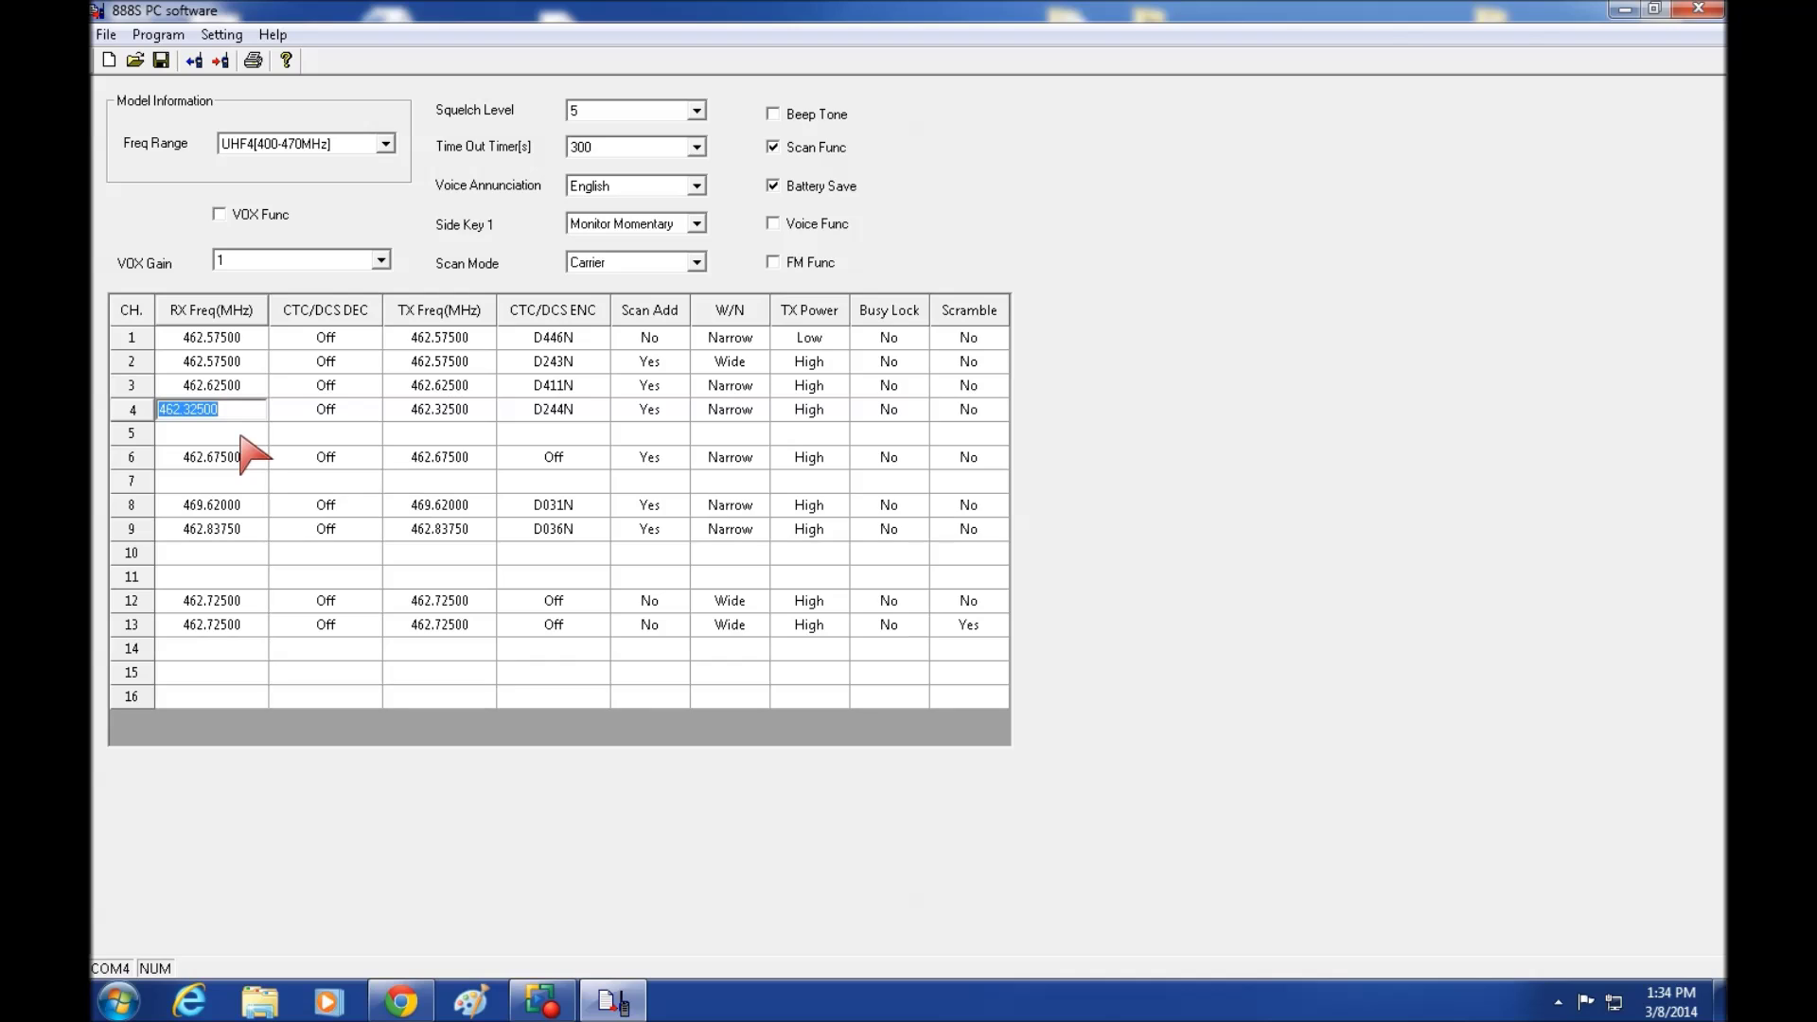
pyautogui.click(239, 437)
pyautogui.click(234, 459)
pyautogui.click(218, 579)
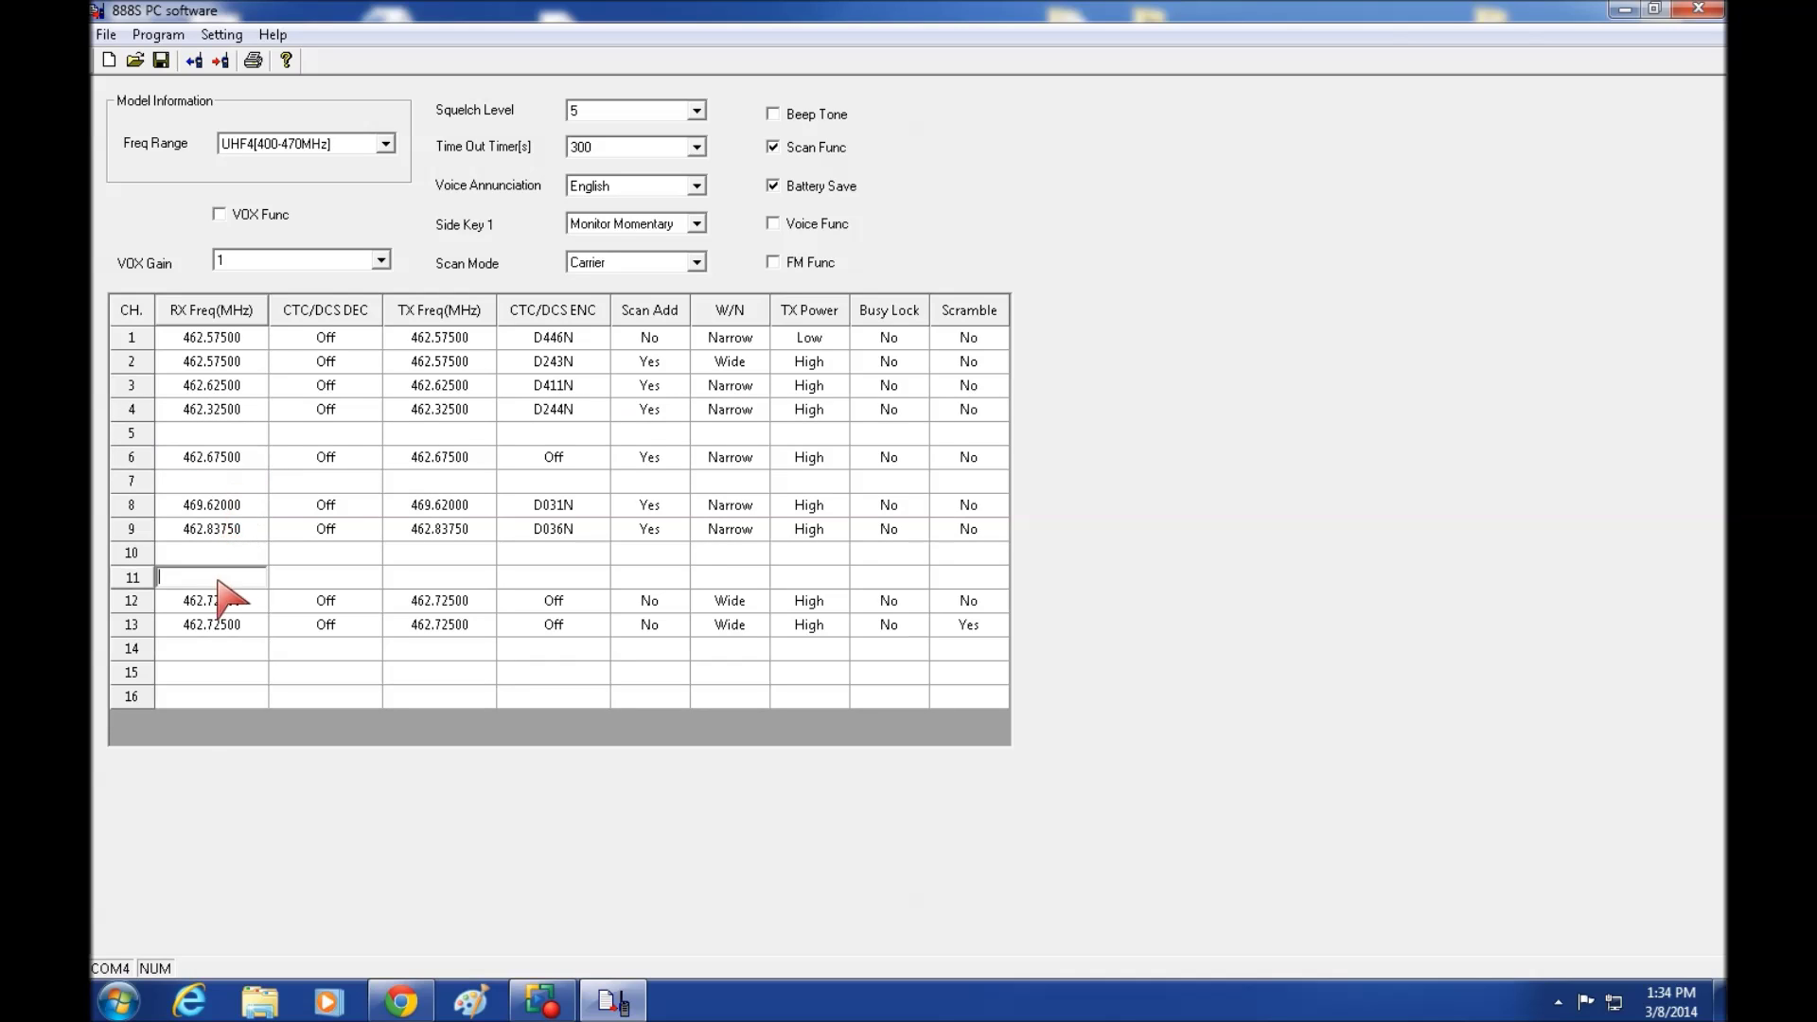
pyautogui.click(215, 624)
pyautogui.click(222, 364)
pyautogui.click(213, 433)
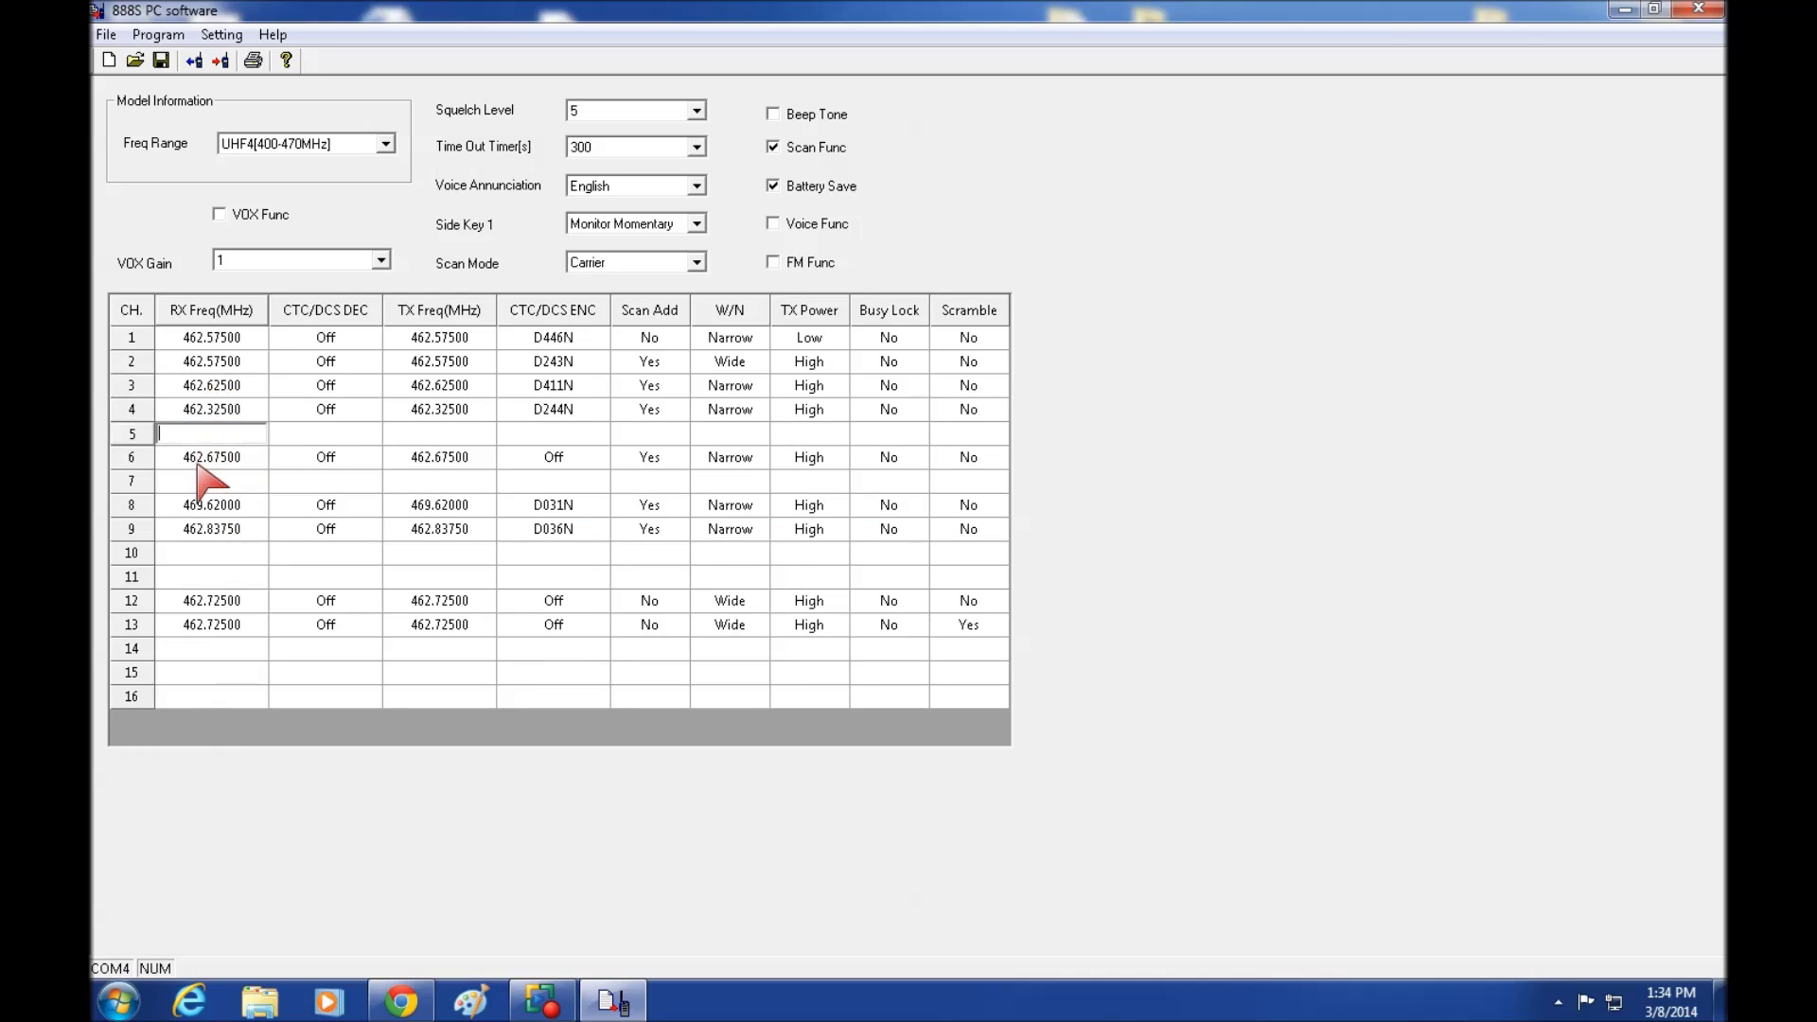
pyautogui.click(202, 480)
pyautogui.click(194, 529)
pyautogui.click(189, 600)
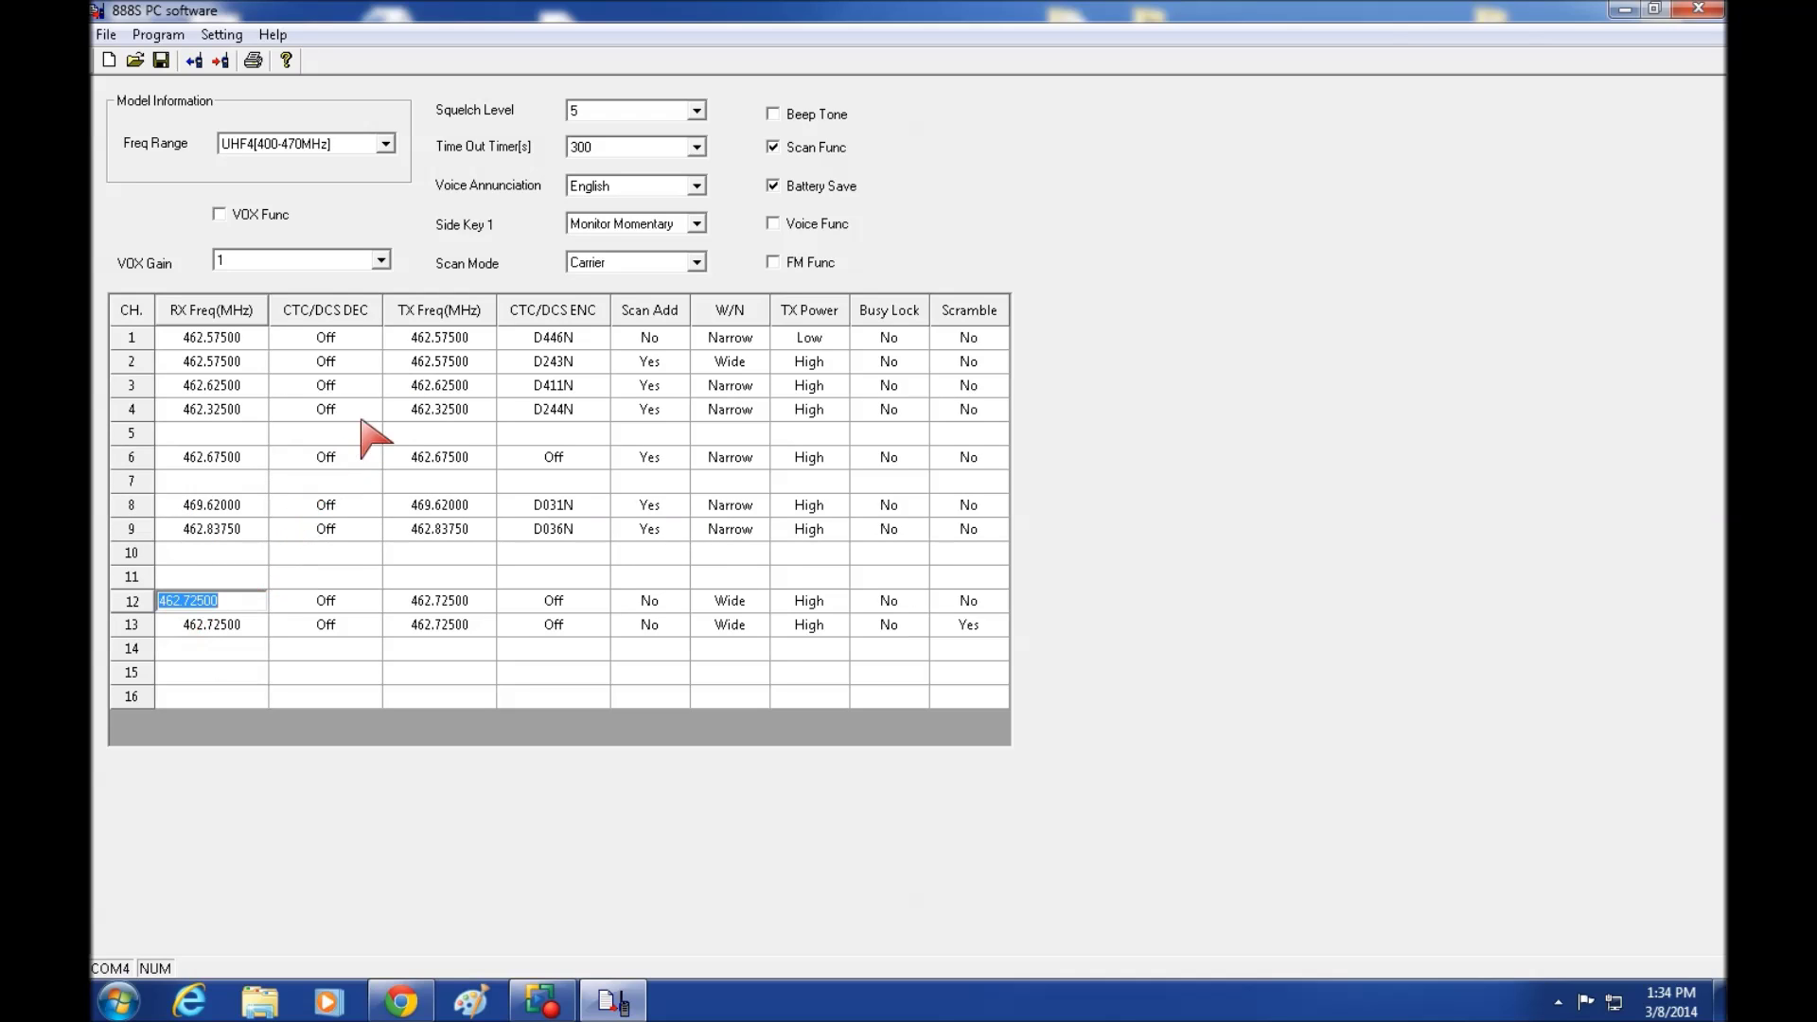
# Set the Scan Mode to Time.
pyautogui.click(598, 266)
pyautogui.click(602, 294)
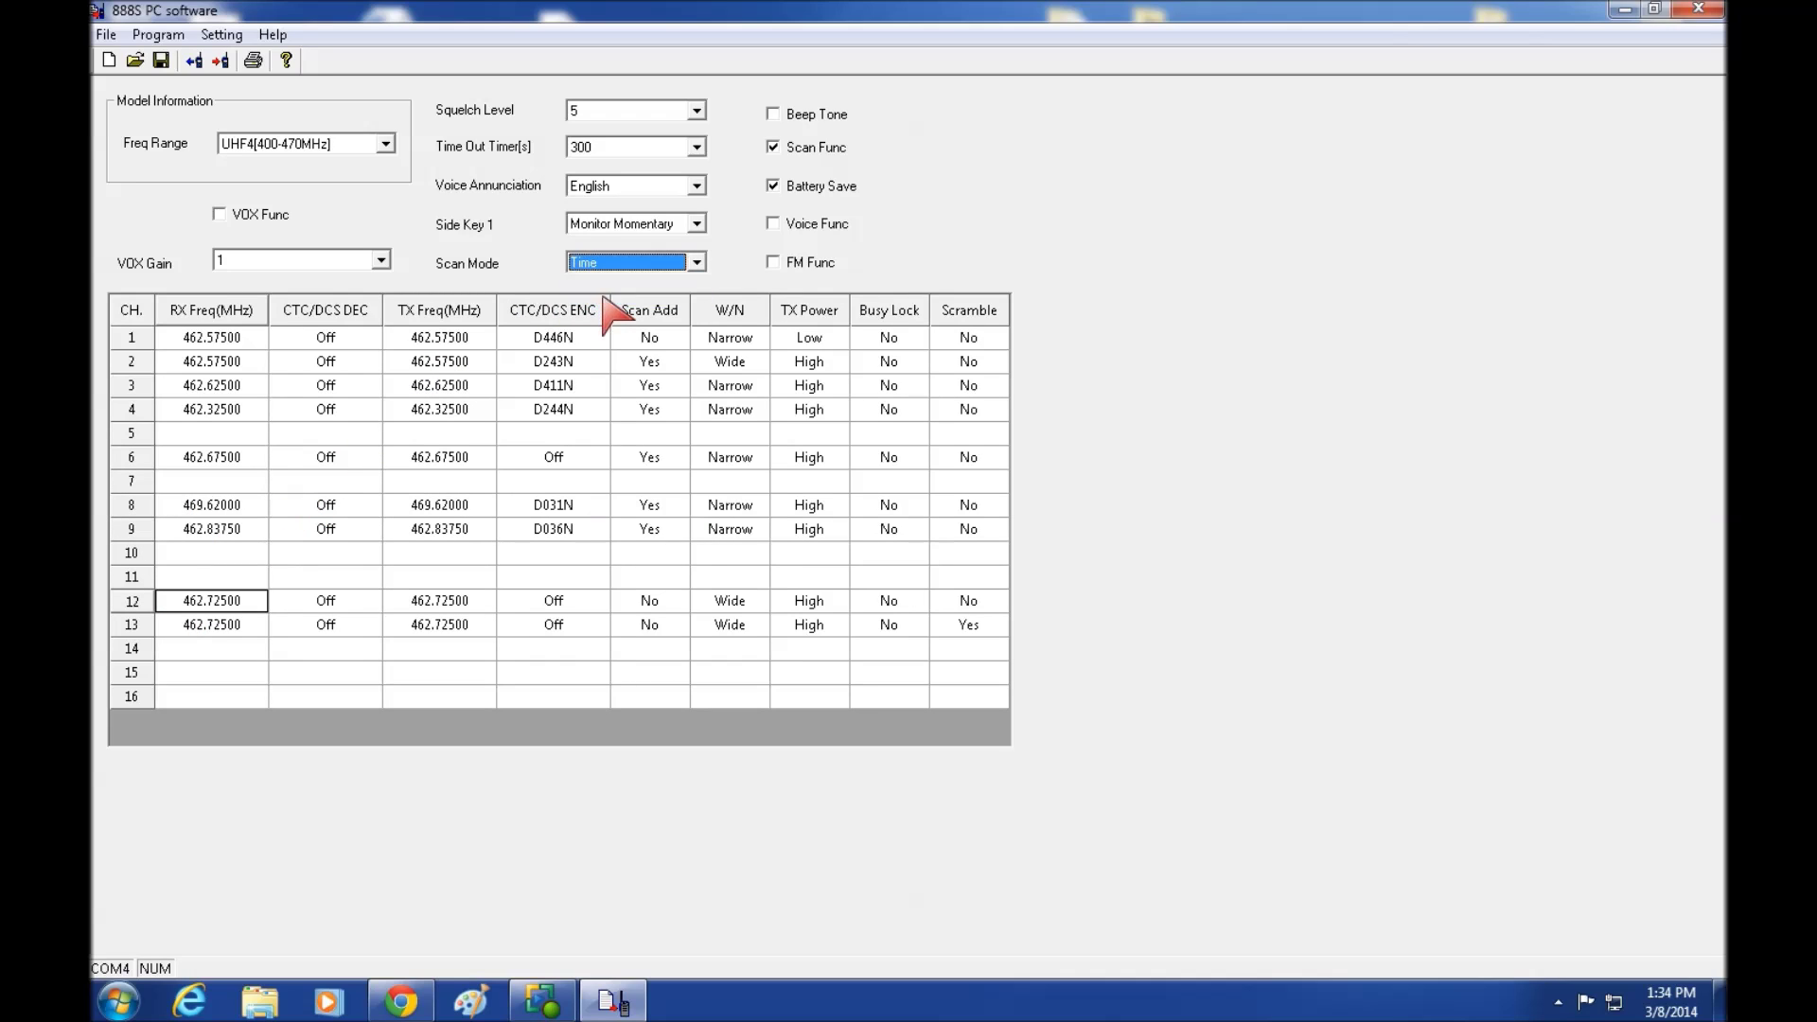
# Step through the receive frequency cells again from channel 6 to 13, and from channel 4 to 9.
pyautogui.click(216, 459)
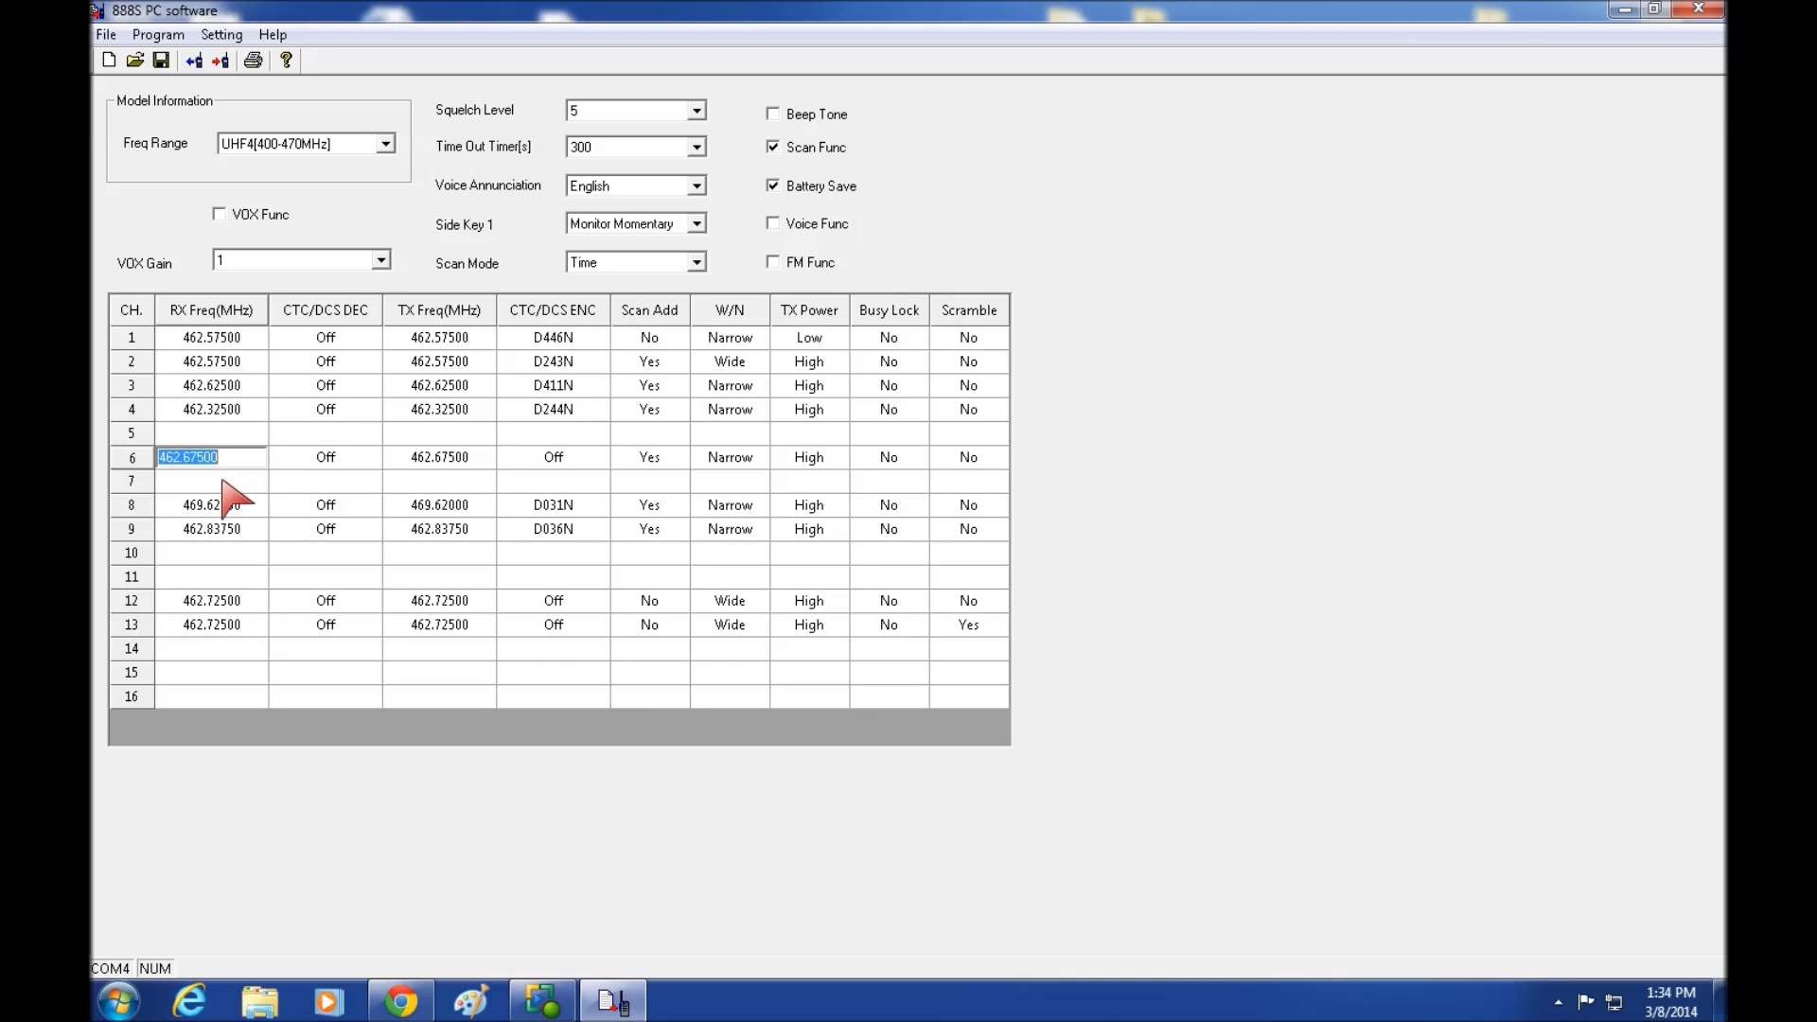
pyautogui.click(227, 480)
pyautogui.click(233, 526)
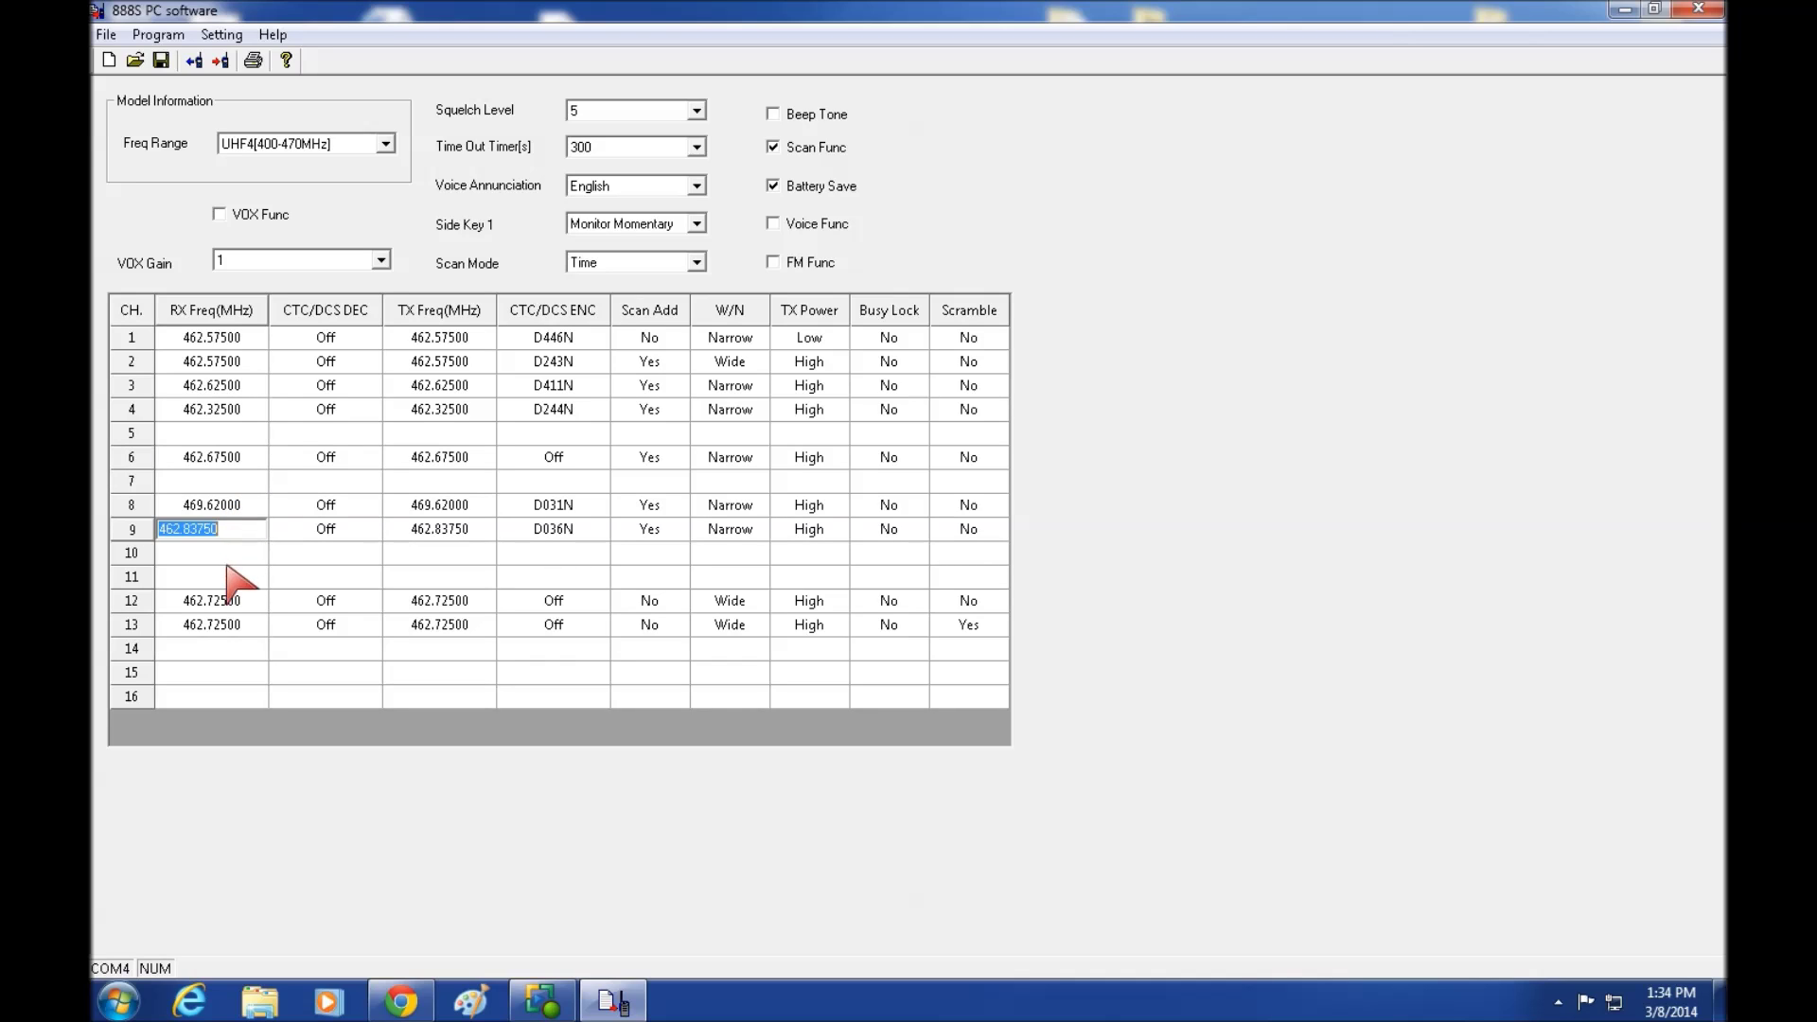
pyautogui.click(232, 602)
pyautogui.click(232, 626)
pyautogui.click(232, 408)
pyautogui.click(235, 457)
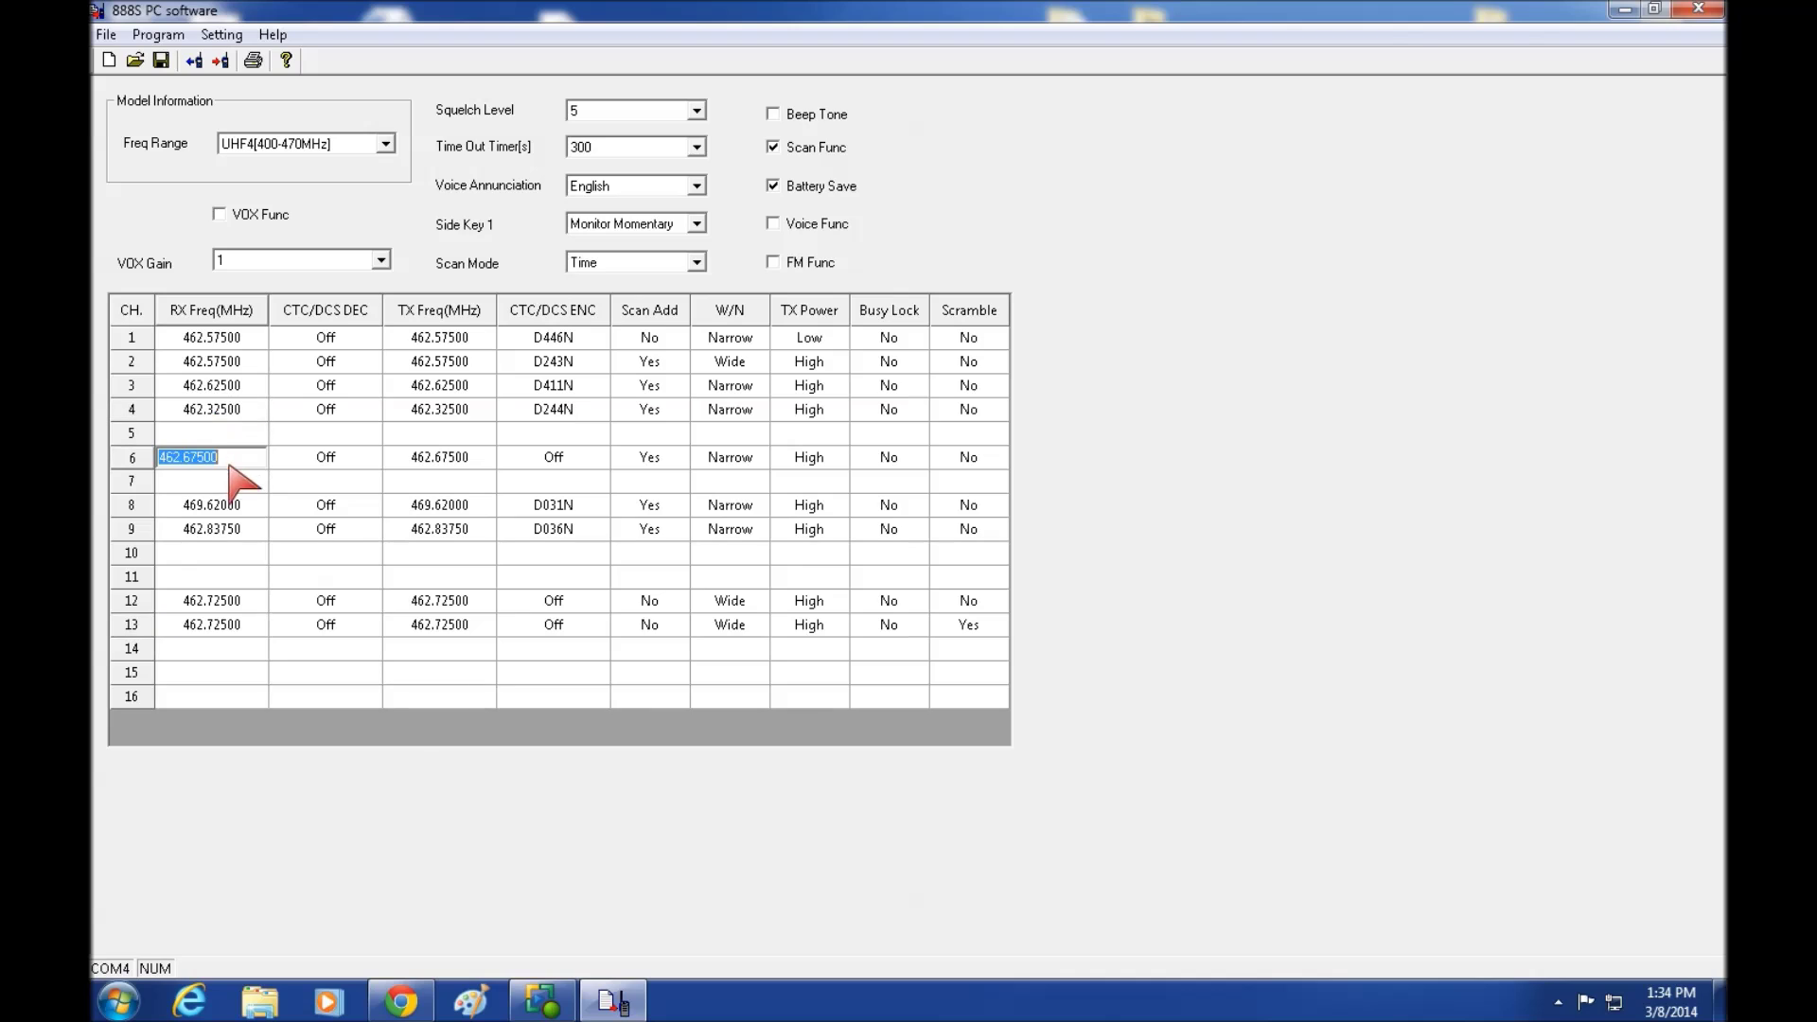
pyautogui.click(241, 505)
pyautogui.click(249, 528)
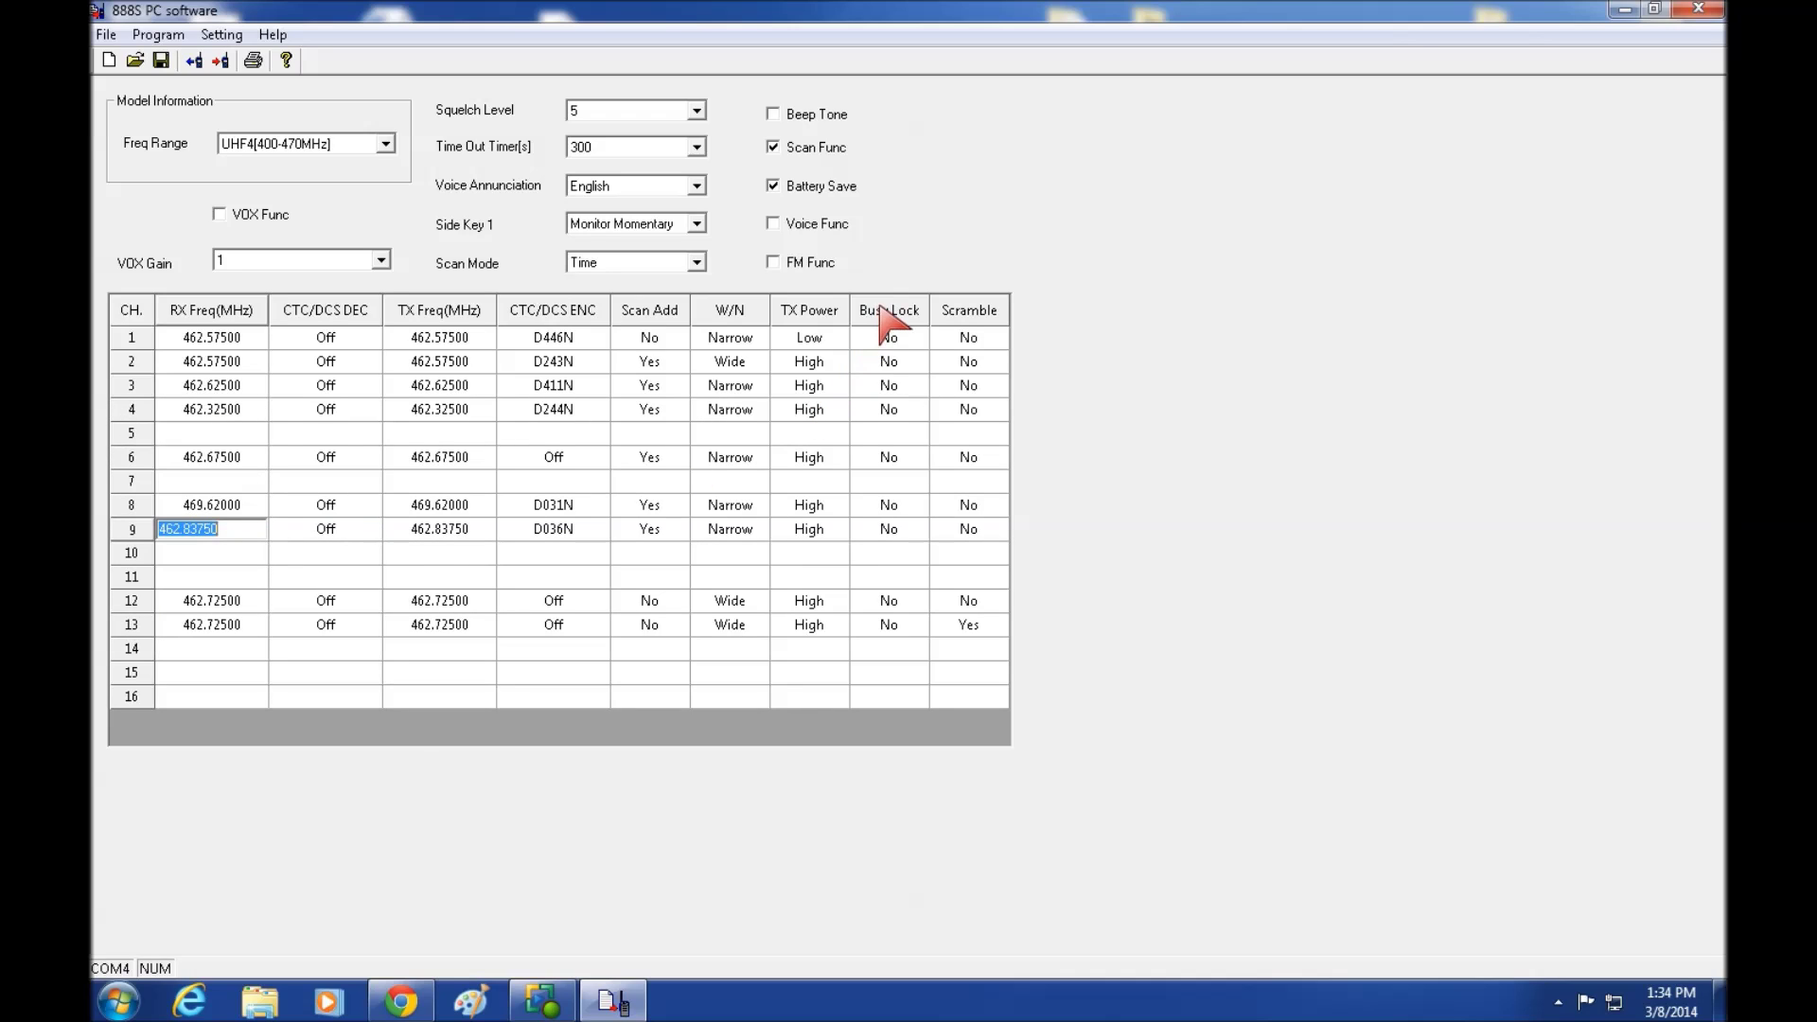
# Switch the Voice Func option on and back off, and enable FM Func.
pyautogui.click(773, 223)
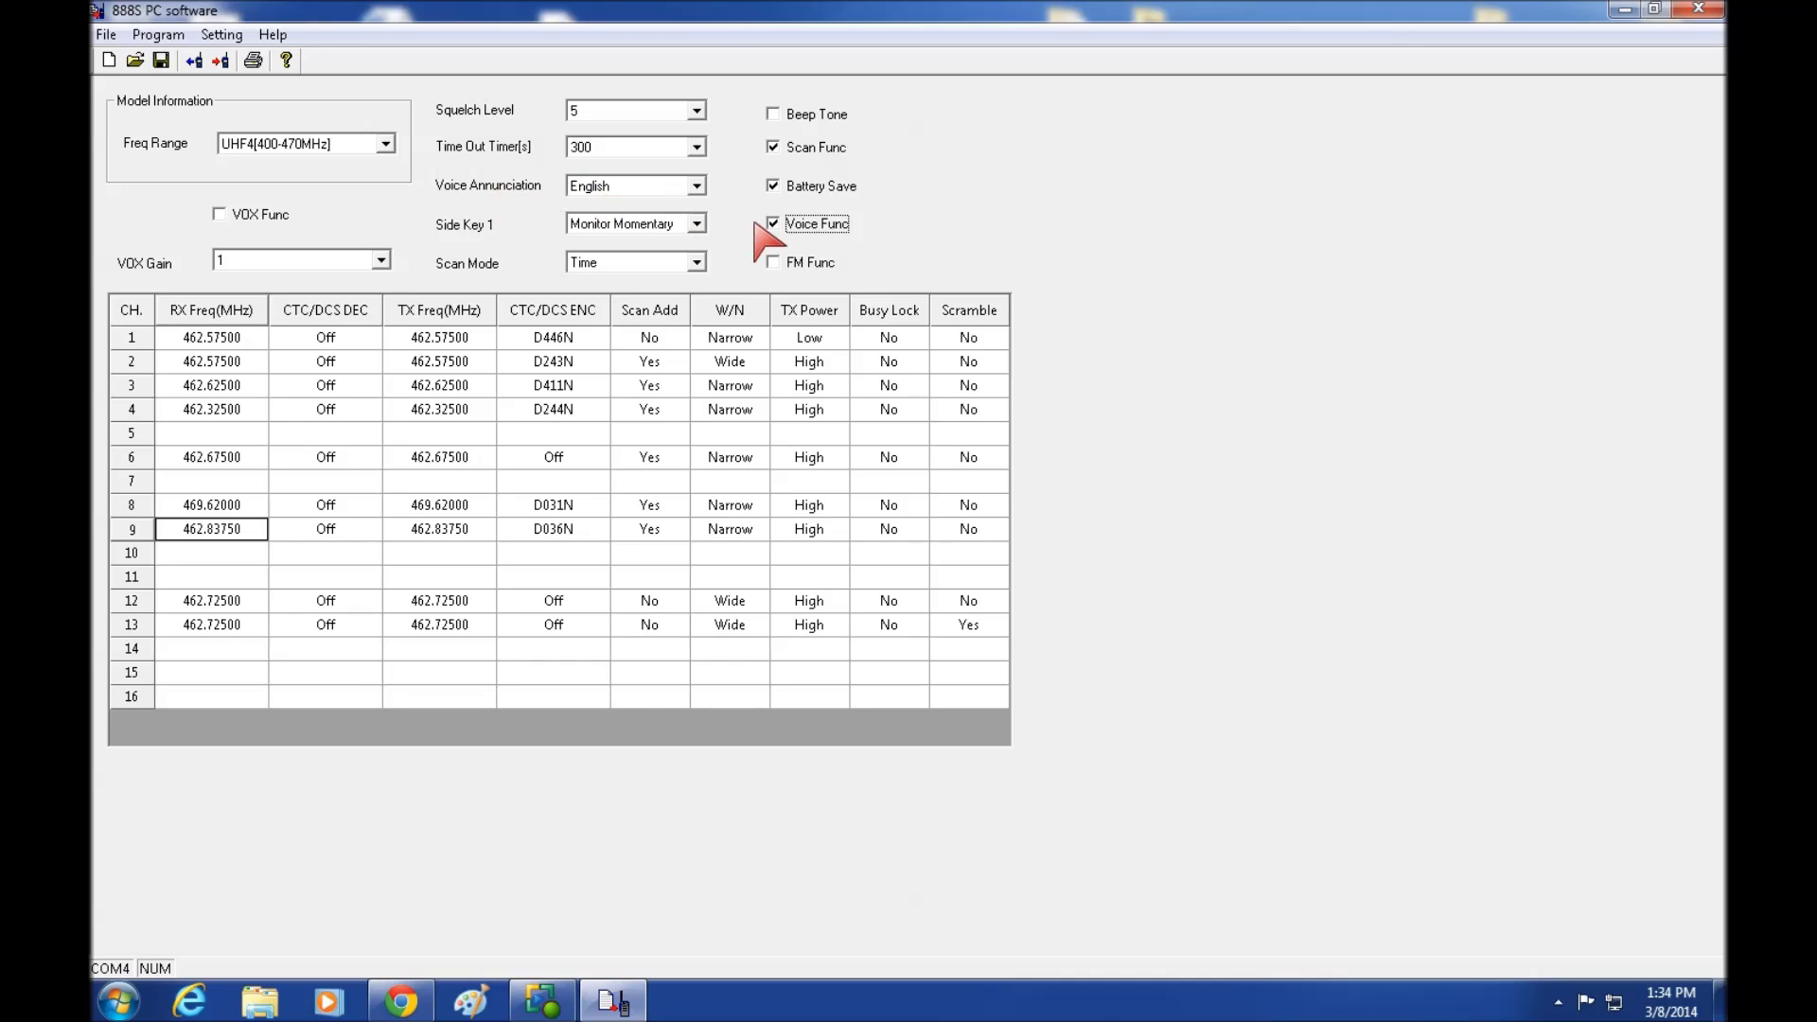
pyautogui.click(772, 223)
pyautogui.click(773, 262)
pyautogui.press('Tab')
pyautogui.click(774, 114)
# Open the Save As dialog for the radio program data and close it without saving.
pyautogui.click(159, 61)
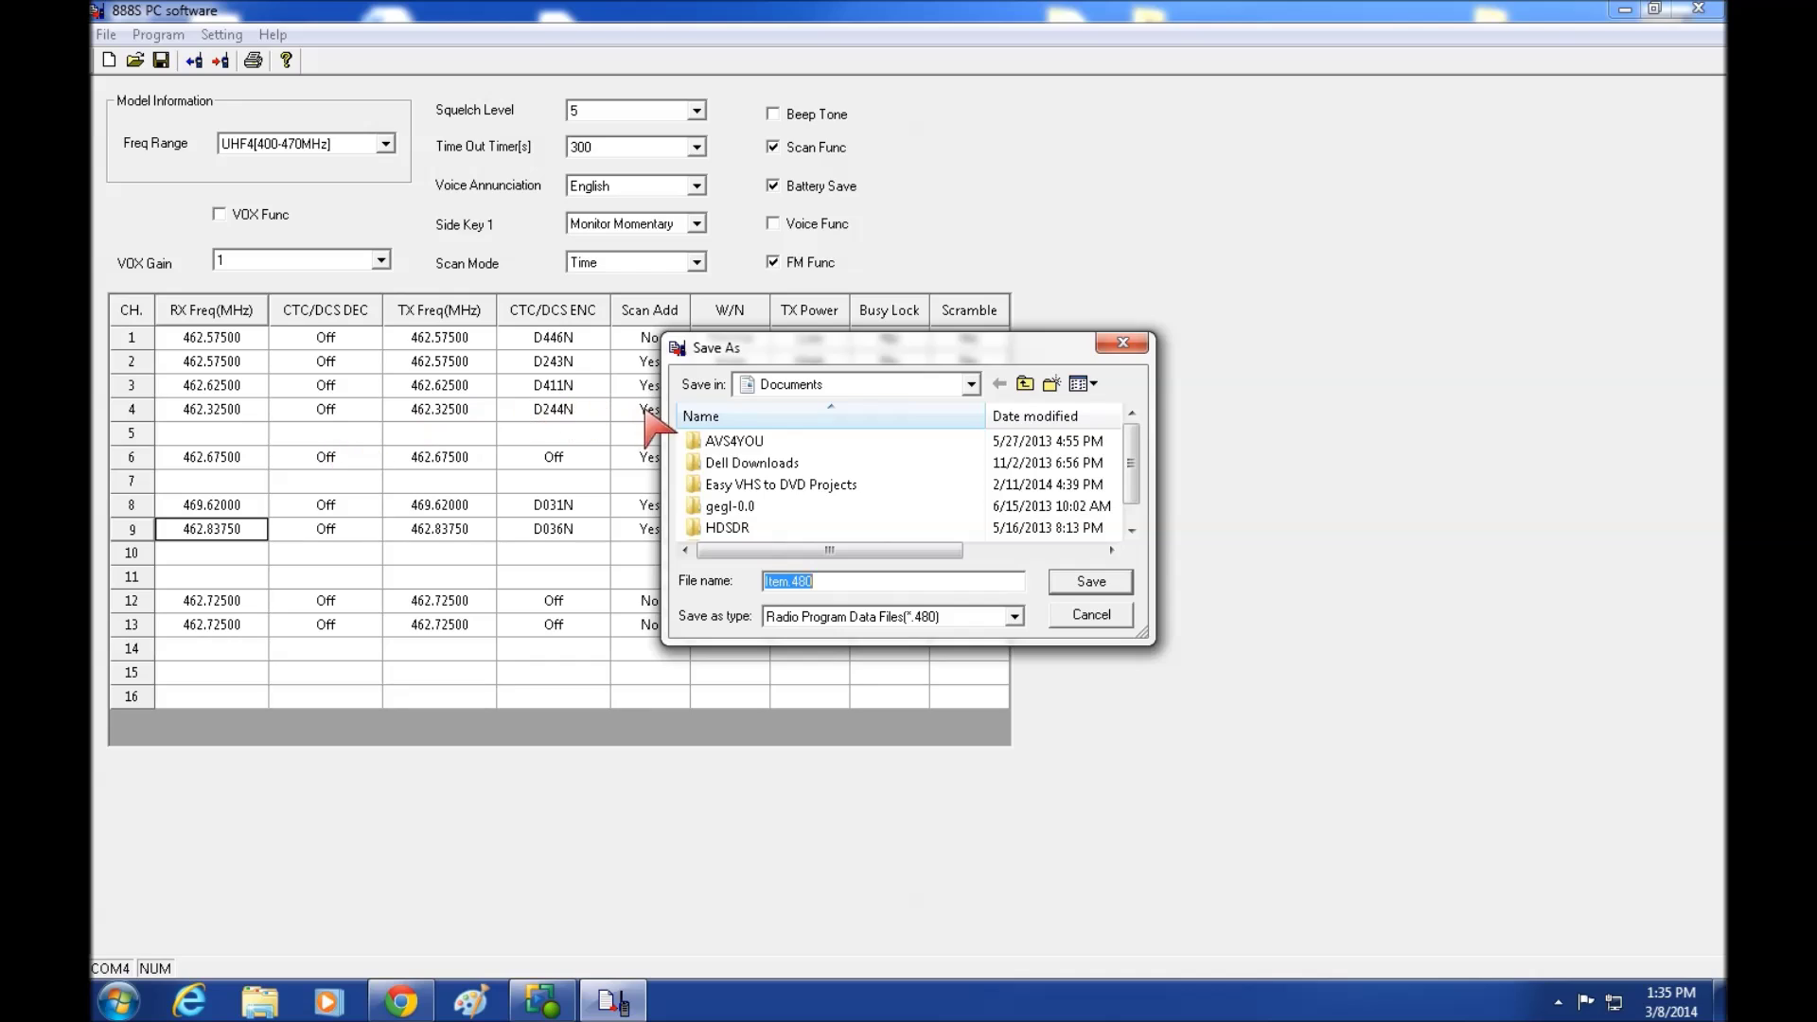
pyautogui.click(1122, 343)
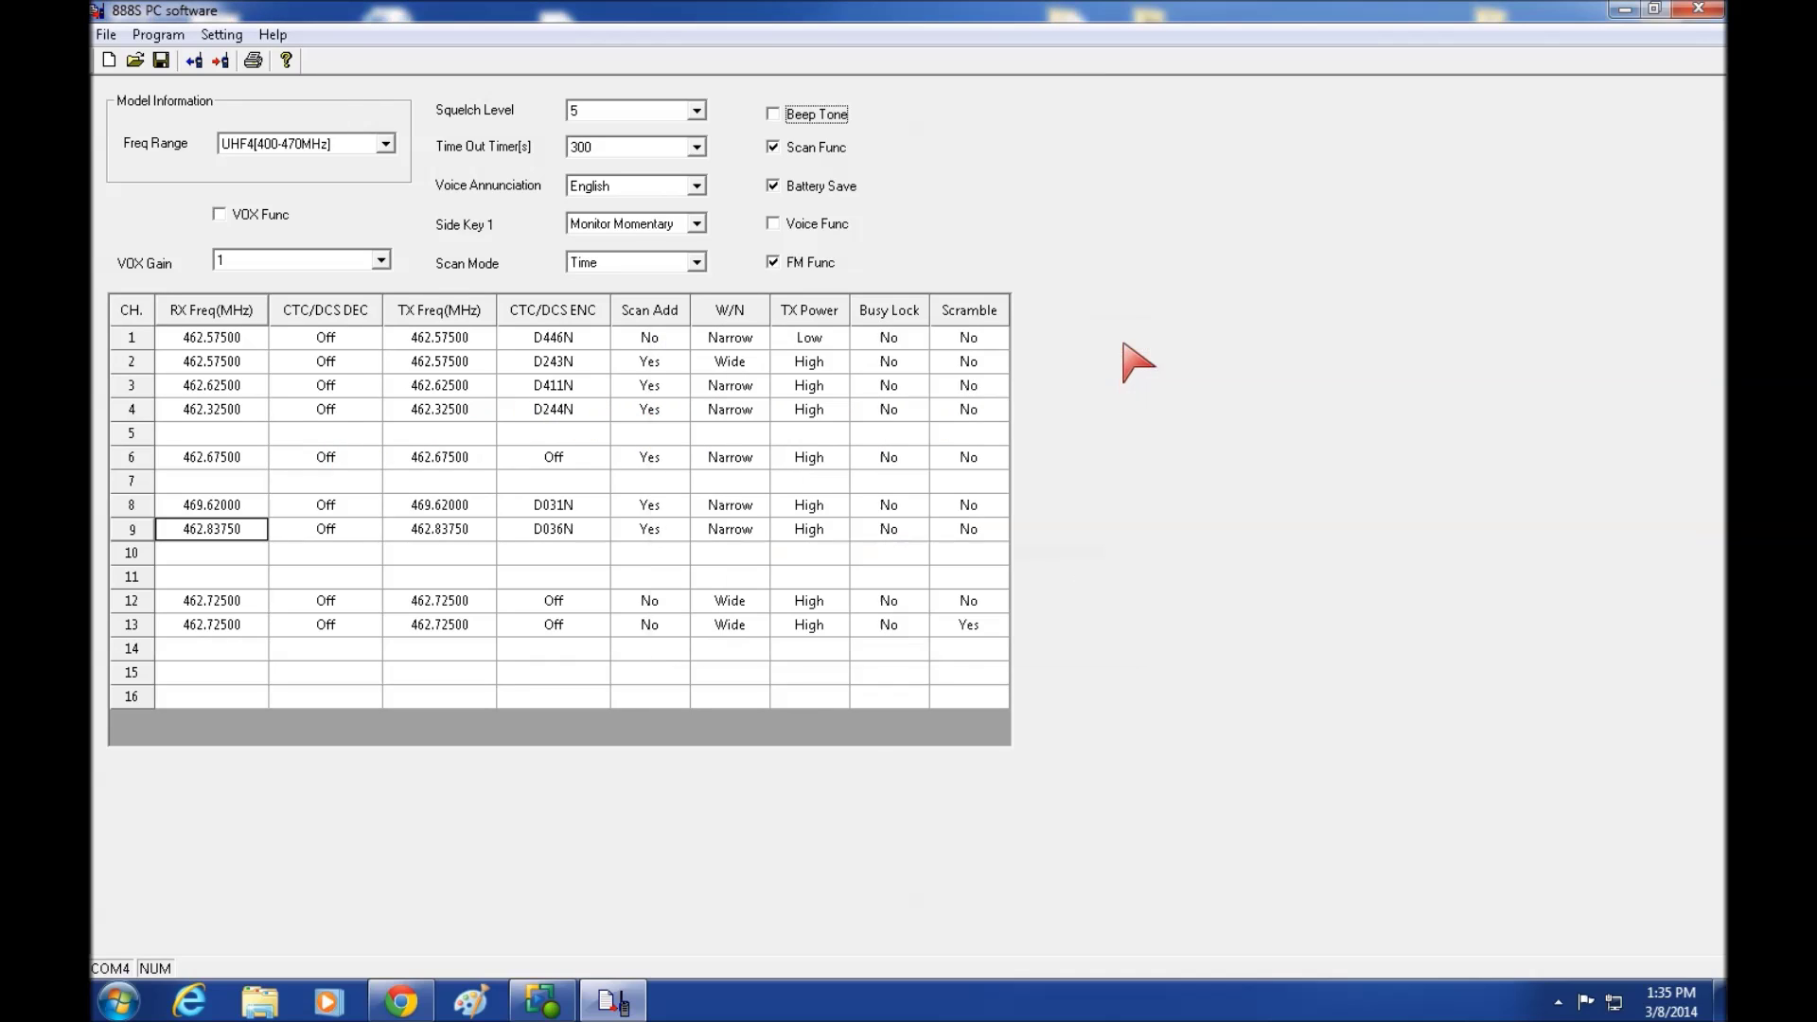
# Inspect the receive frequency cells of channels 5 and 6.
pyautogui.click(233, 433)
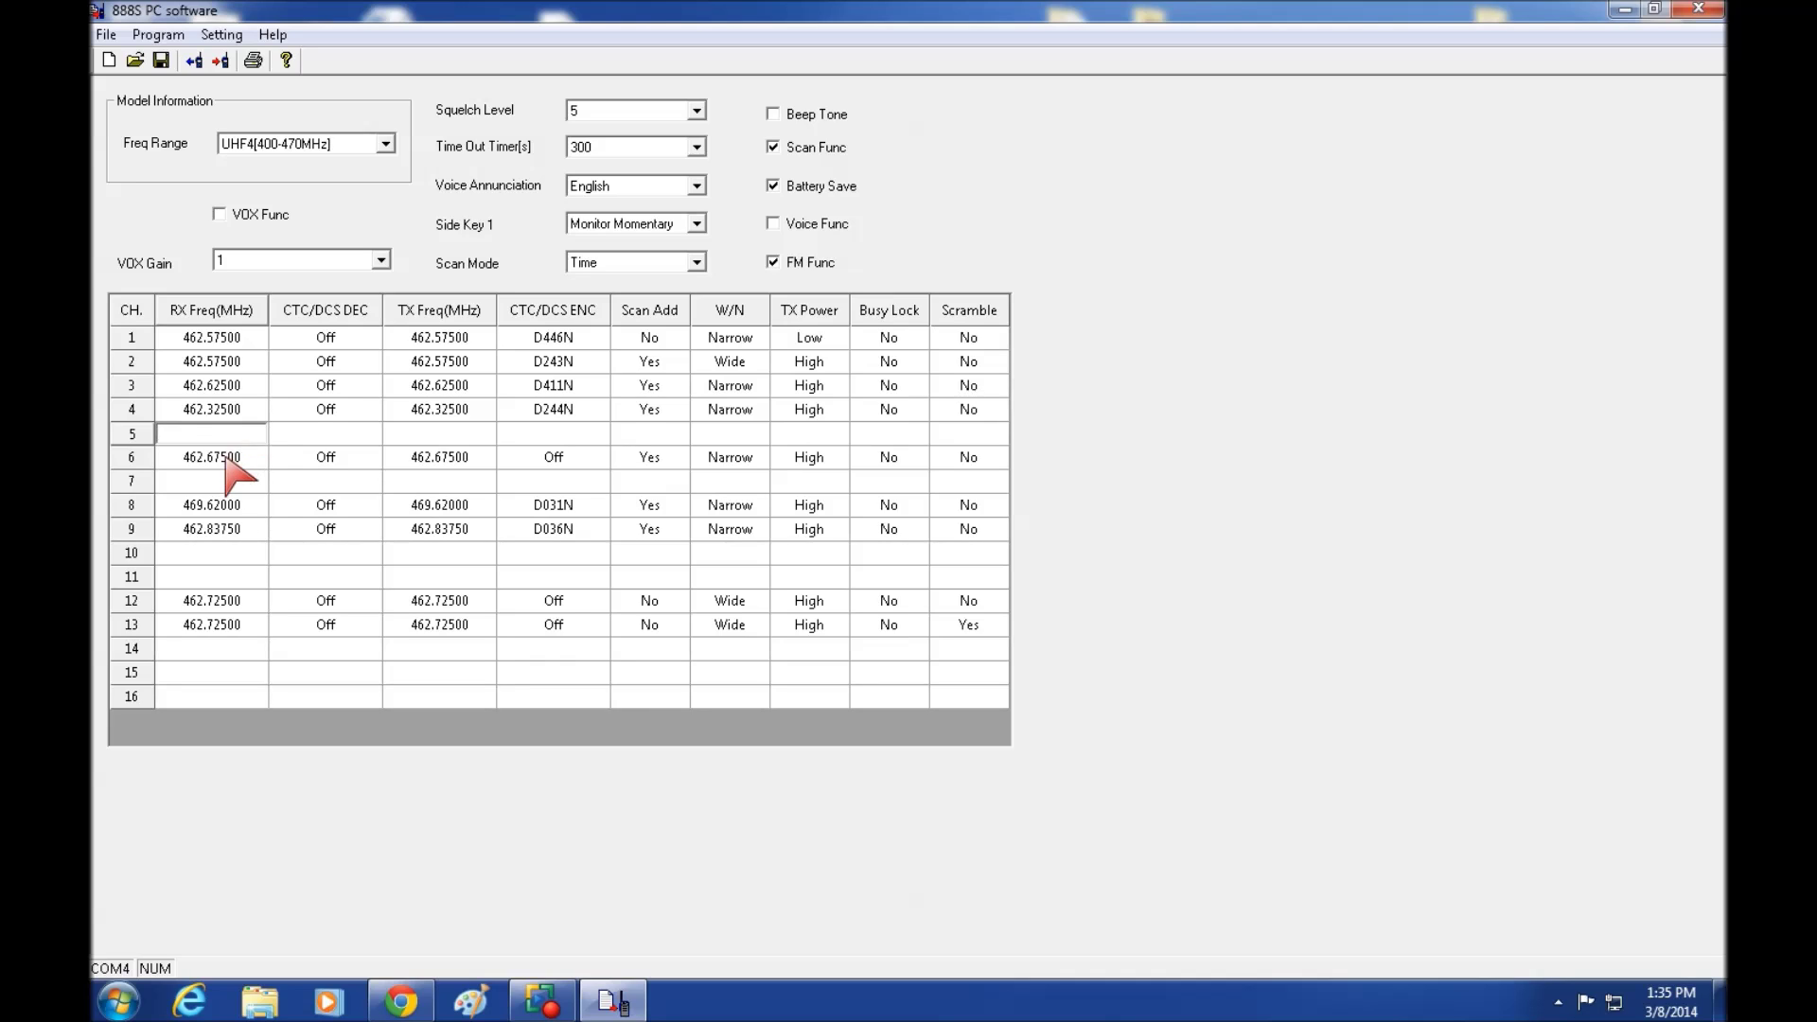
pyautogui.click(225, 463)
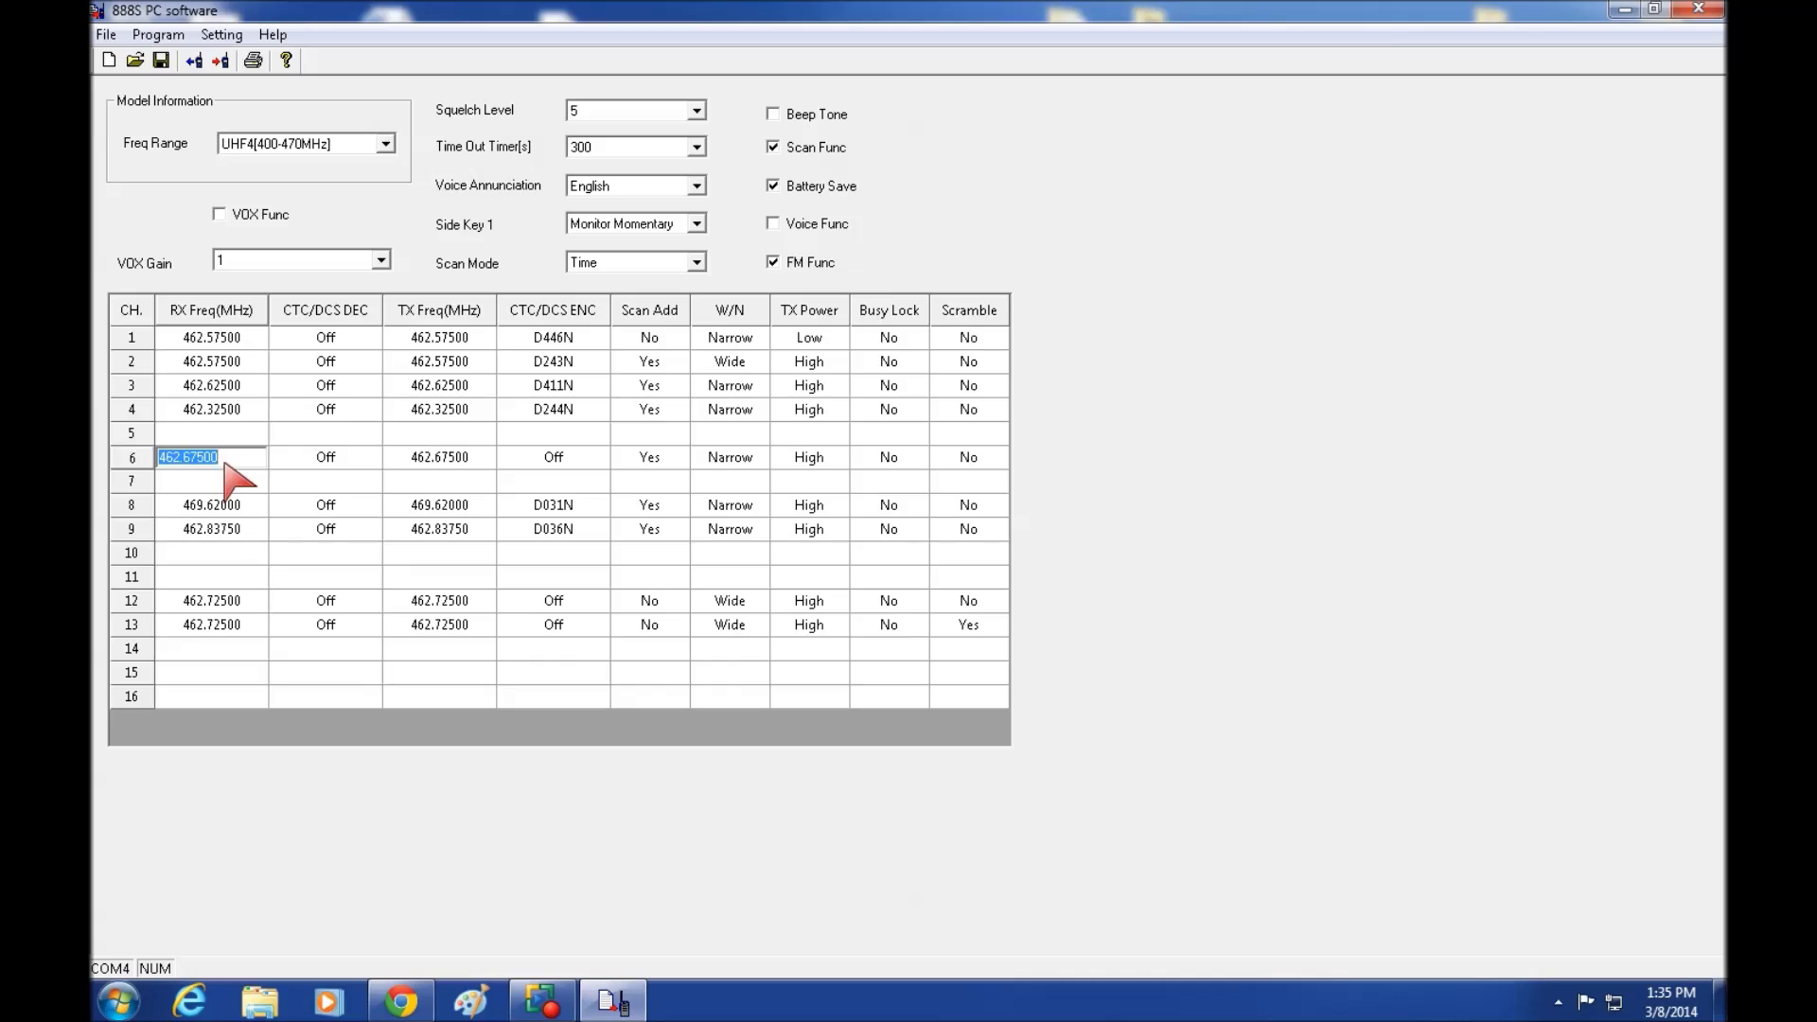